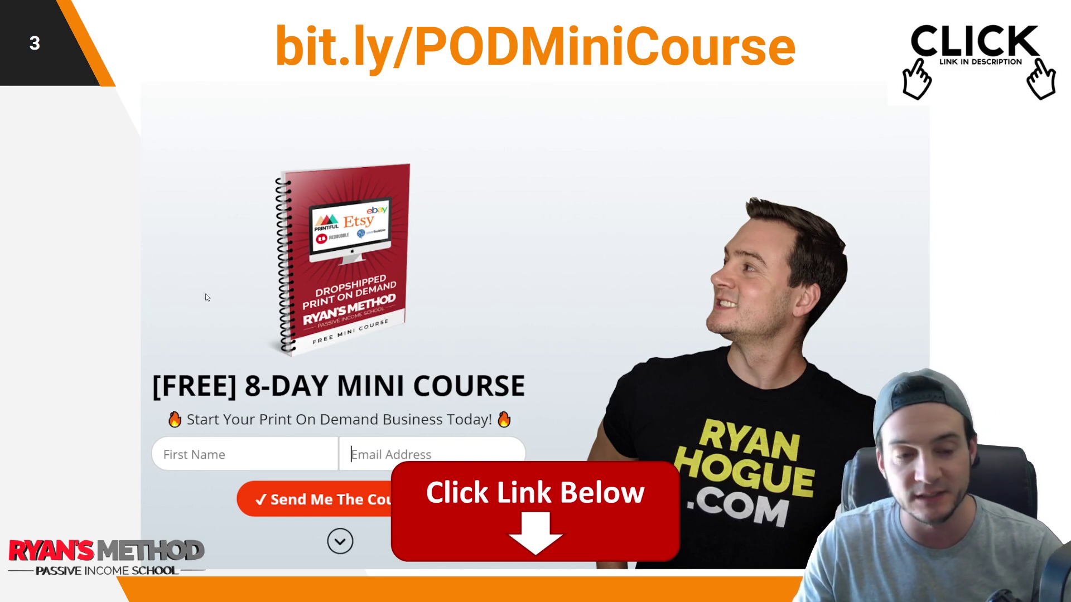
# Advance the presentation to the next slide.
pyautogui.press('Right')
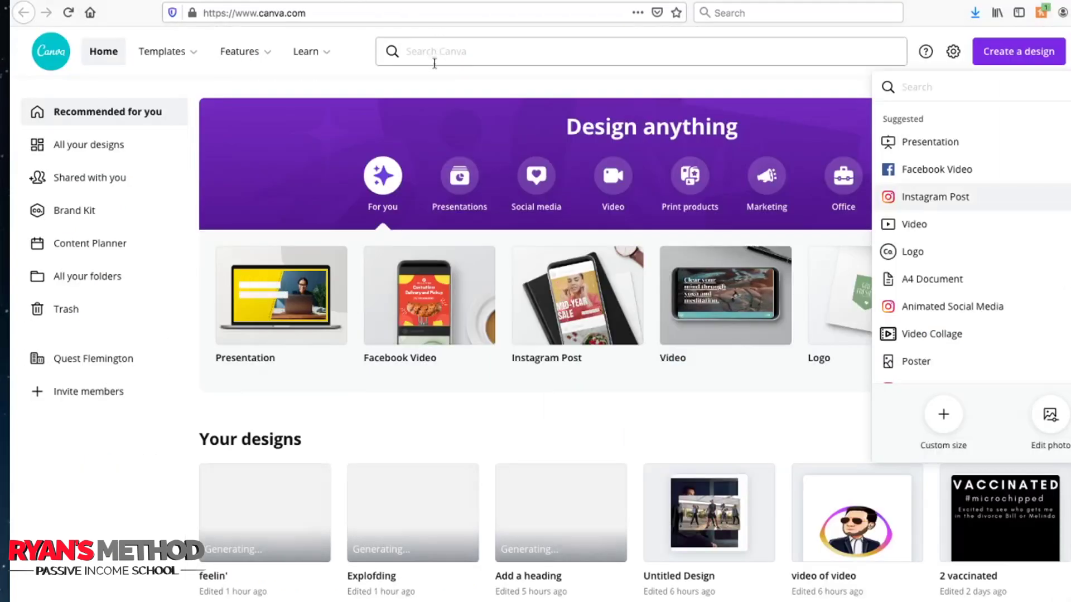
# Begin a new Instagram Post design from Create a design on the Canva home page.
pyautogui.moveTo(322, 80)
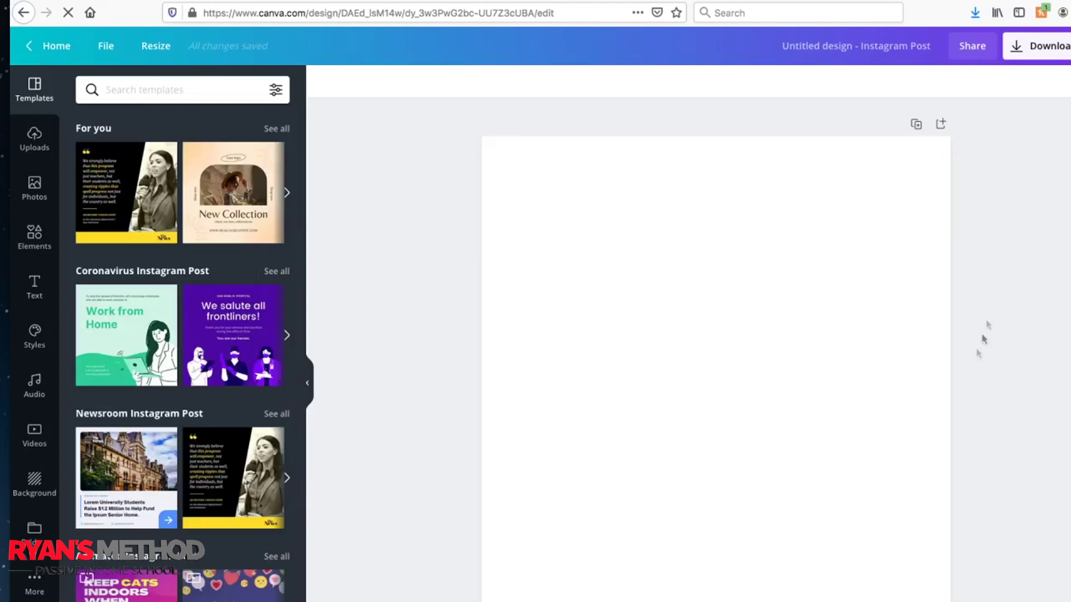
# Add a blank Page 2 to the design and browse the Instagram post templates.
pyautogui.hotkey('ctrl', 'Return')
pyautogui.scroll(7, 803, 485)
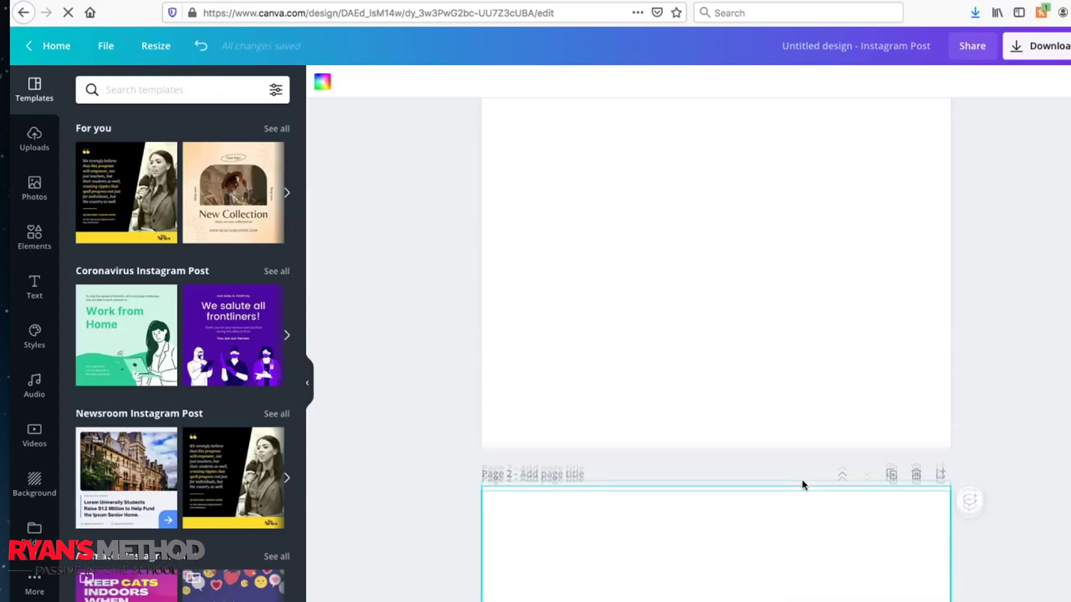
pyautogui.scroll(2, 803, 485)
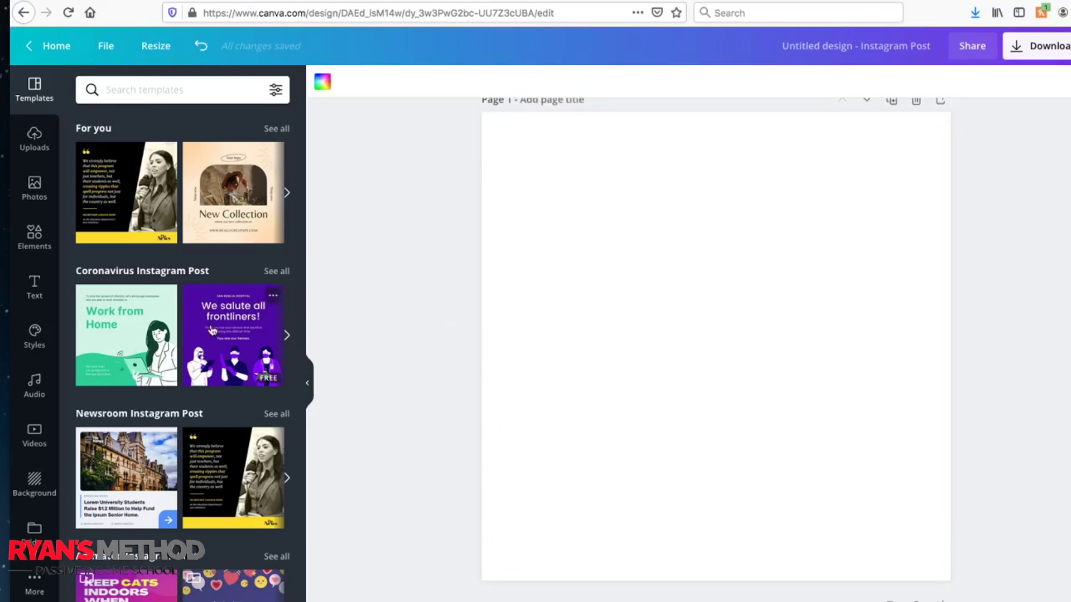
pyautogui.scroll(-8, 212, 330)
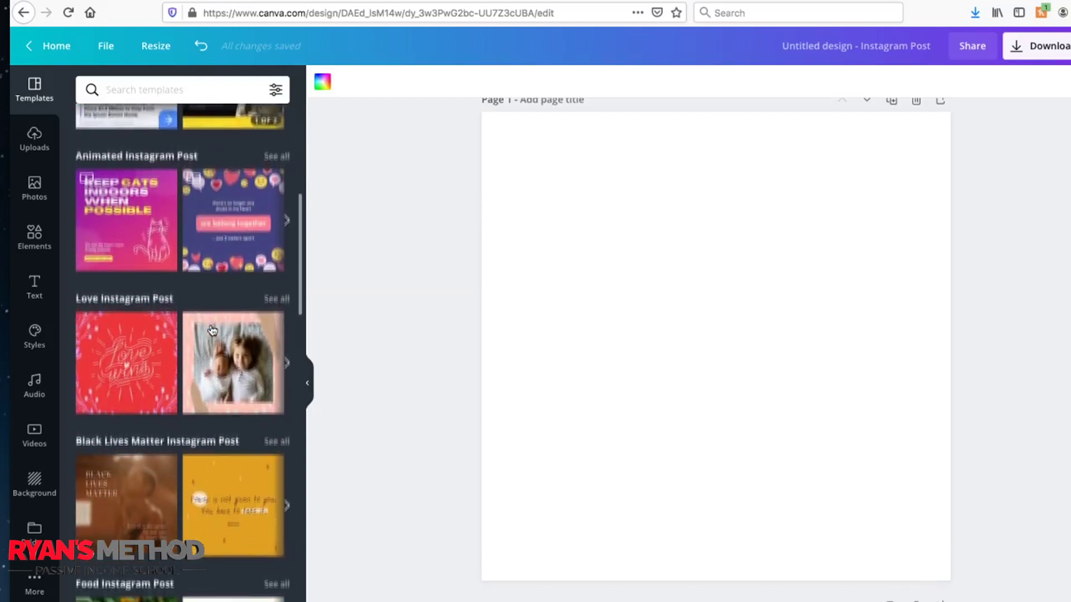
pyautogui.scroll(-10, 212, 330)
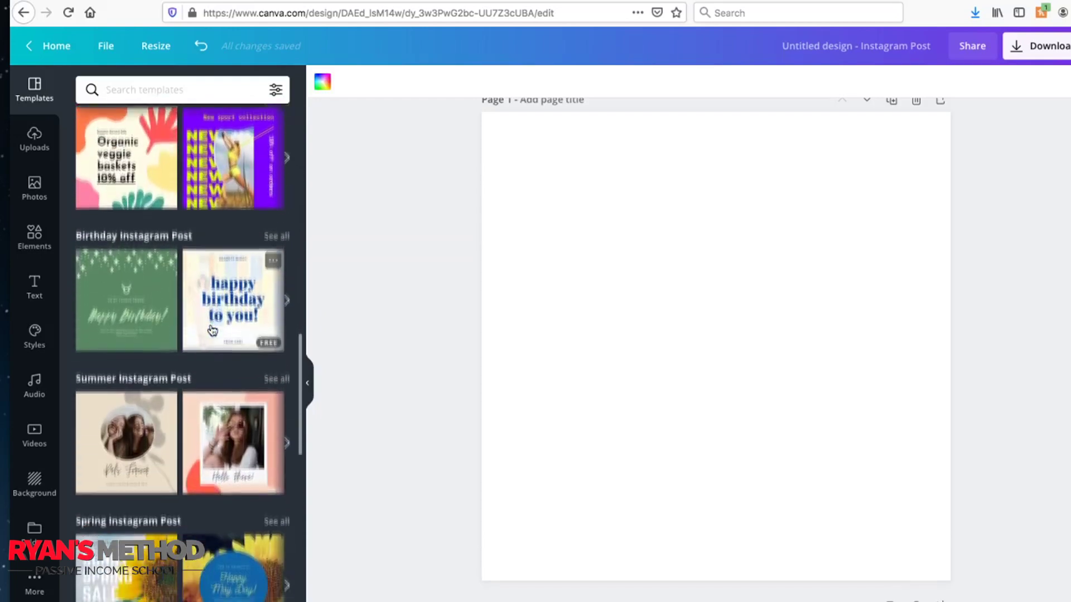
pyautogui.scroll(-5, 212, 331)
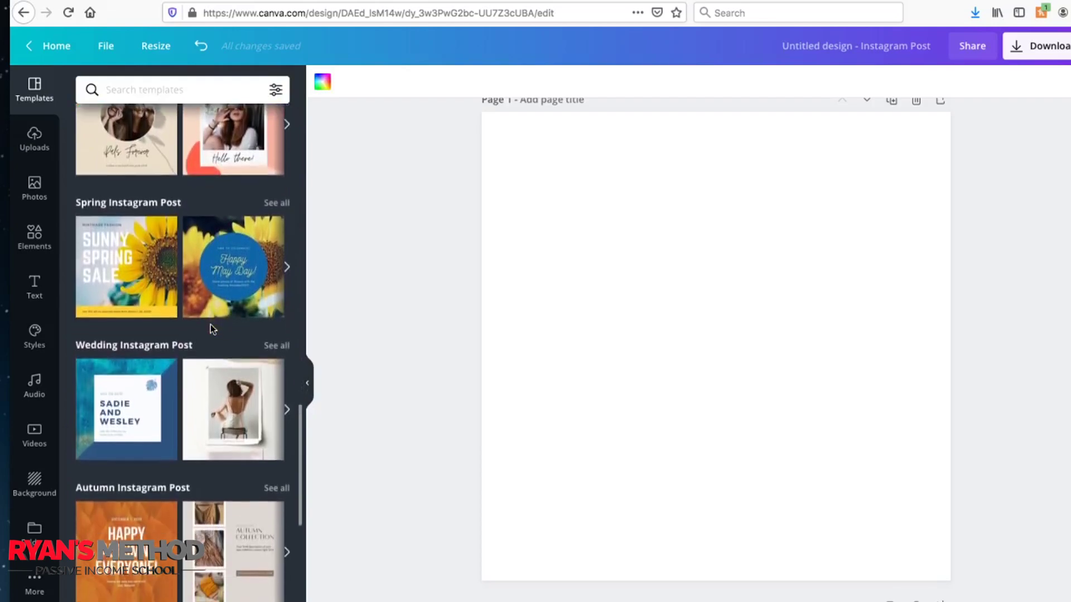
pyautogui.scroll(-2, 212, 331)
pyautogui.scroll(6, 212, 330)
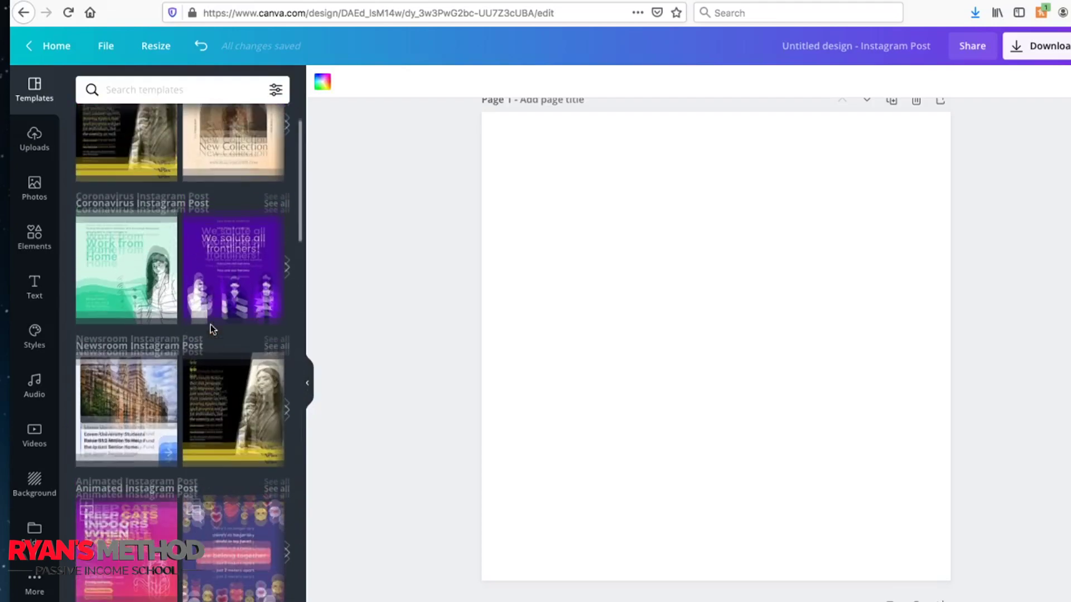
pyautogui.scroll(2, 212, 329)
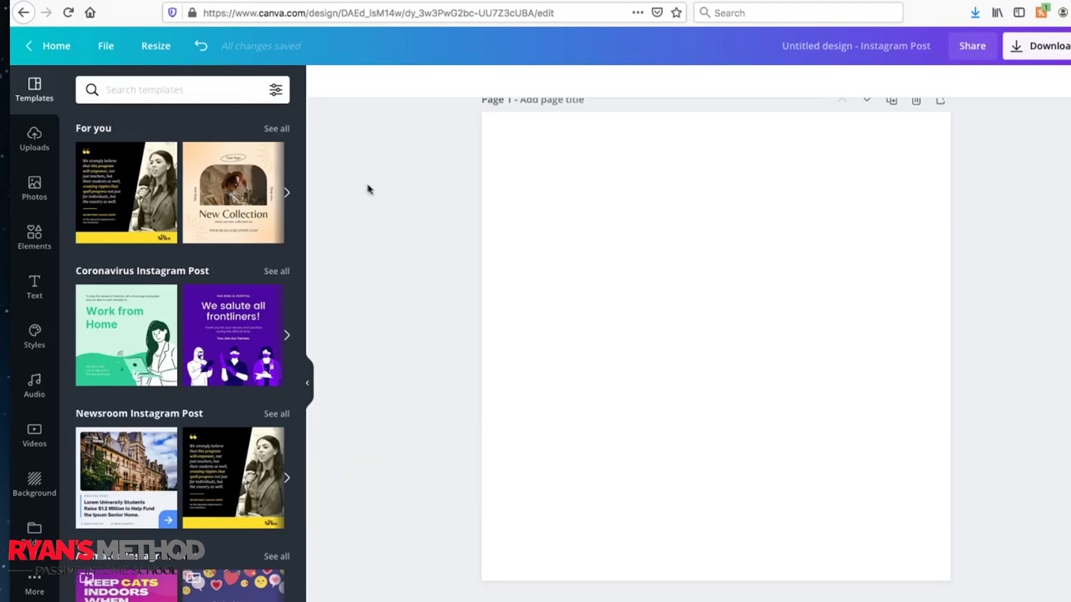
# Place the uploaded cartoon portrait on page one and enlarge it from both corners.
pyautogui.click(35, 137)
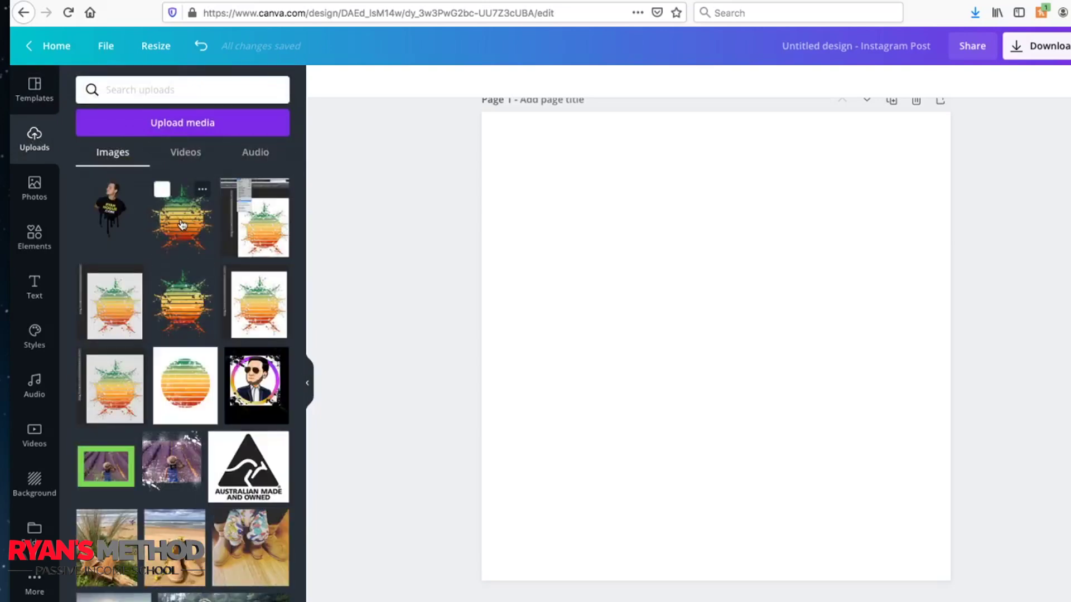
pyautogui.scroll(-5, 167, 279)
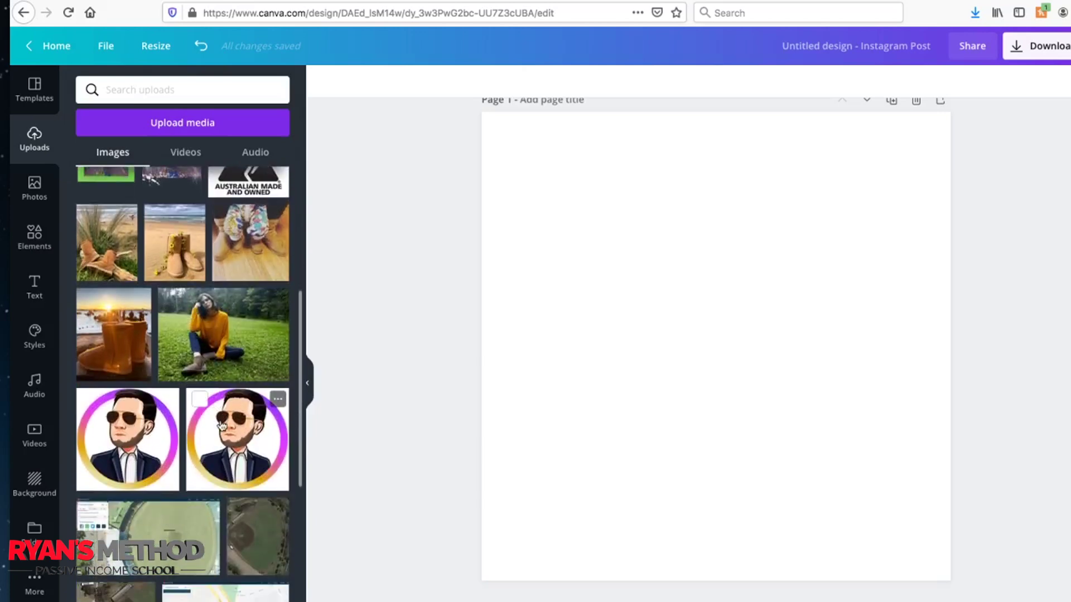
pyautogui.click(222, 426)
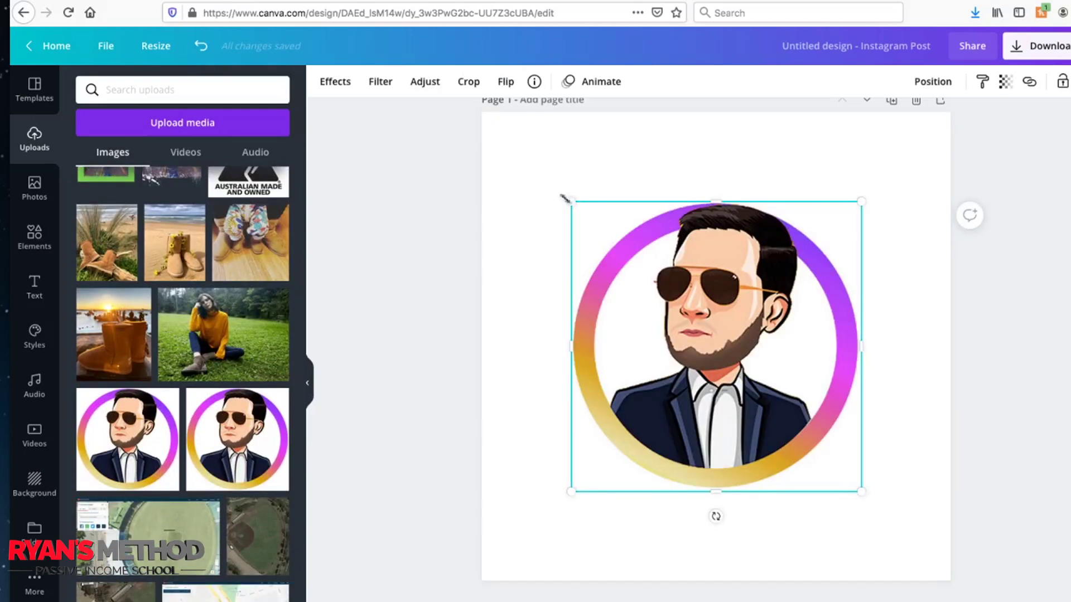
pyautogui.moveTo(565, 198); pyautogui.dragTo(545, 177)
pyautogui.moveTo(864, 494); pyautogui.dragTo(878, 507)
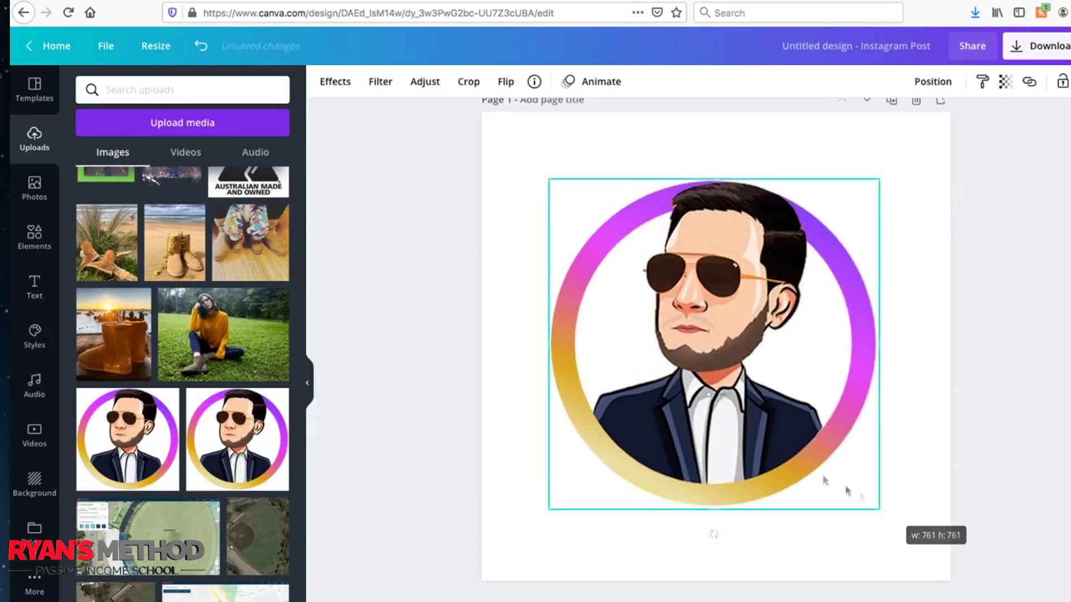
pyautogui.click(426, 257)
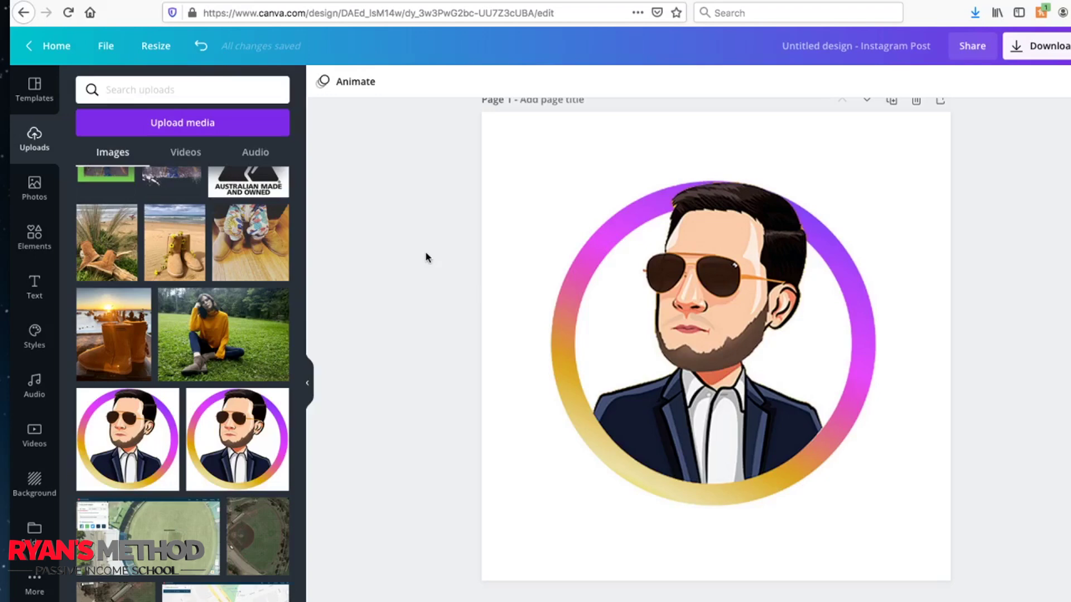
pyautogui.scroll(1, 425, 251)
pyautogui.scroll(-1, 425, 251)
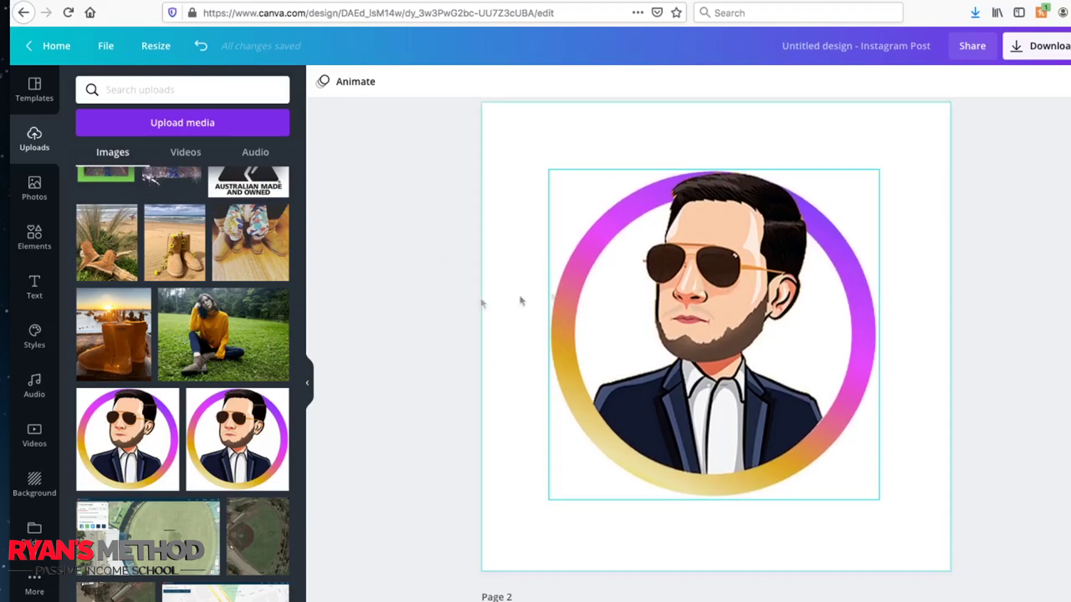
# Apply the Smartmockups Clothing 'T-shirt 11' effect to the cartoon portrait.
pyautogui.click(665, 293)
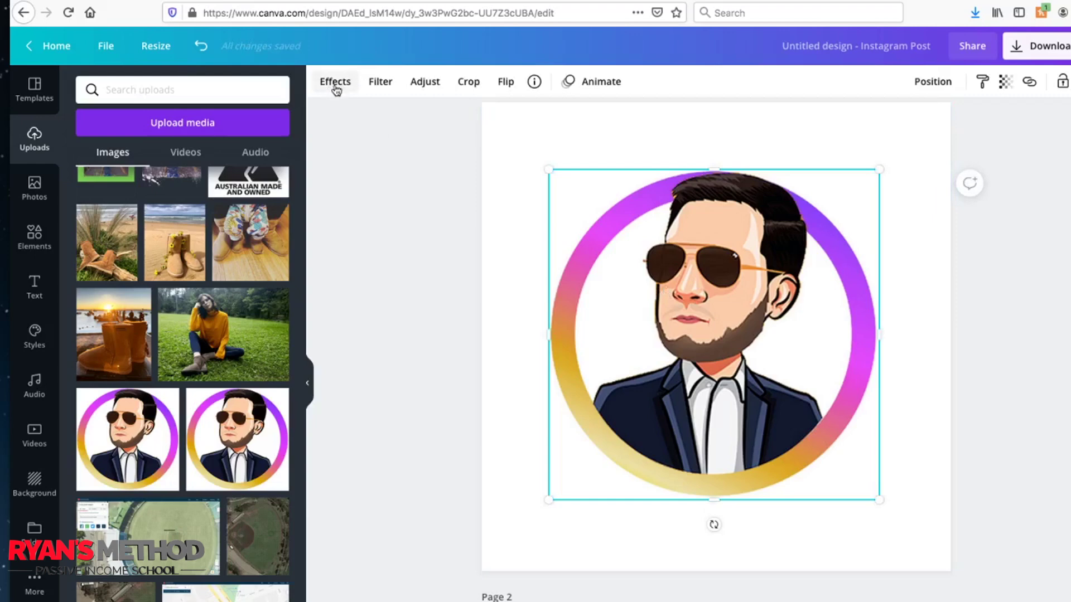
pyautogui.click(335, 82)
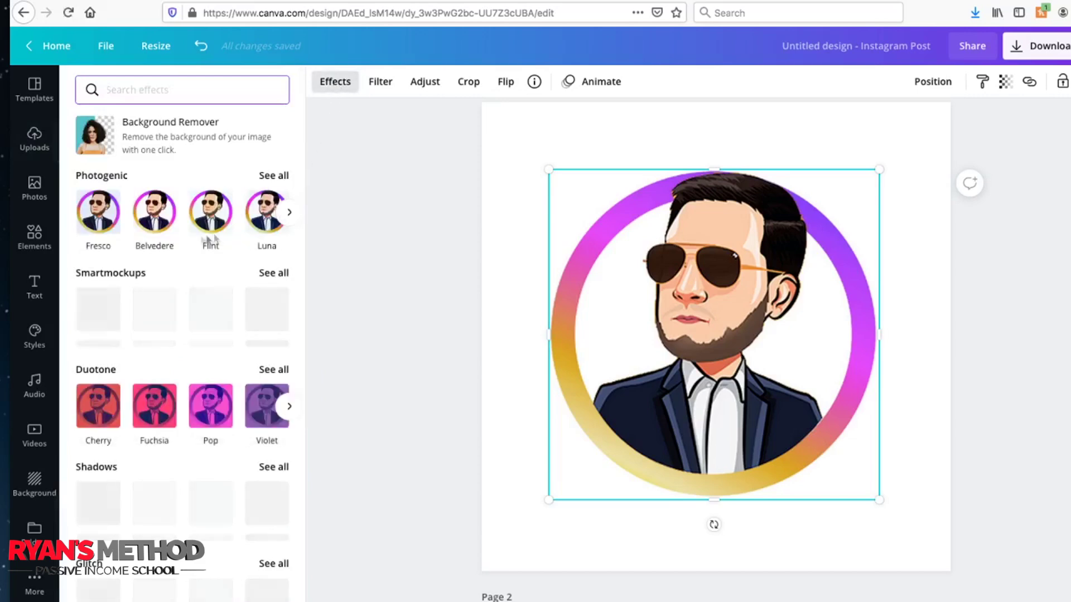
pyautogui.click(274, 274)
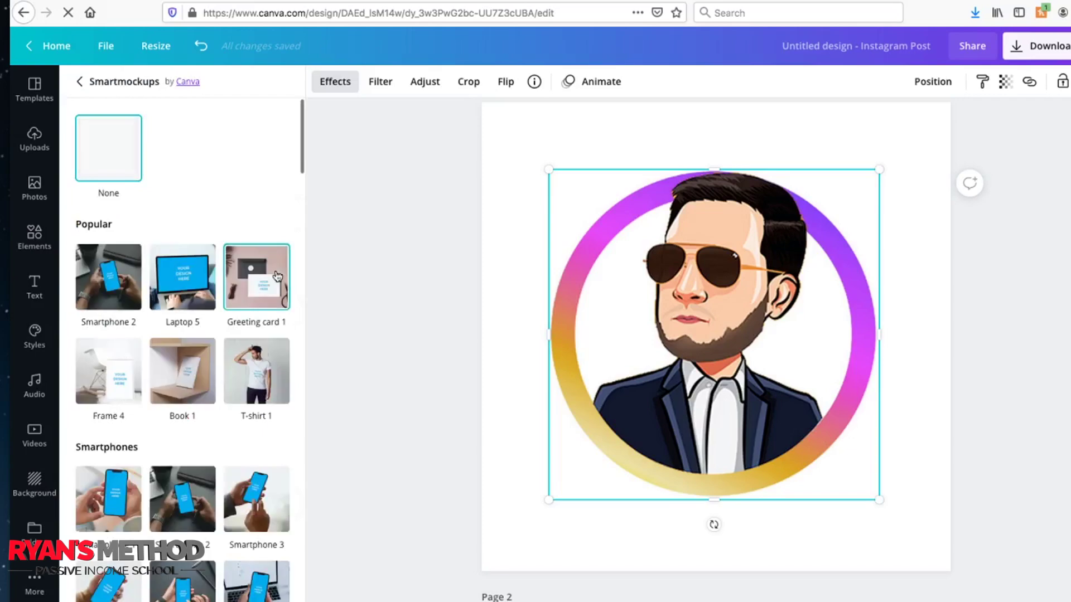
pyautogui.scroll(-5, 273, 277)
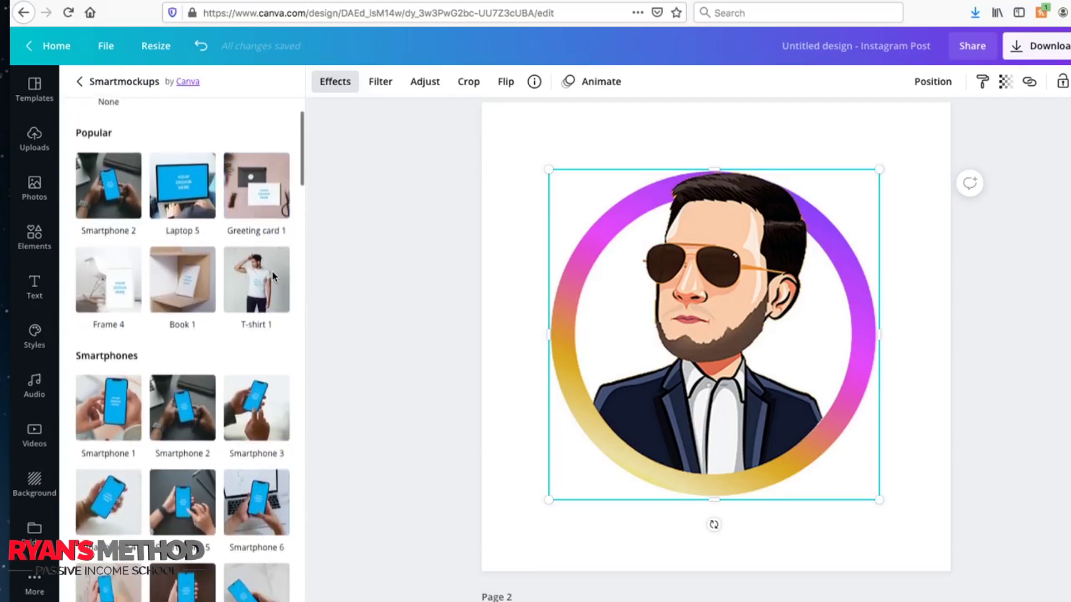
pyautogui.scroll(-10, 273, 275)
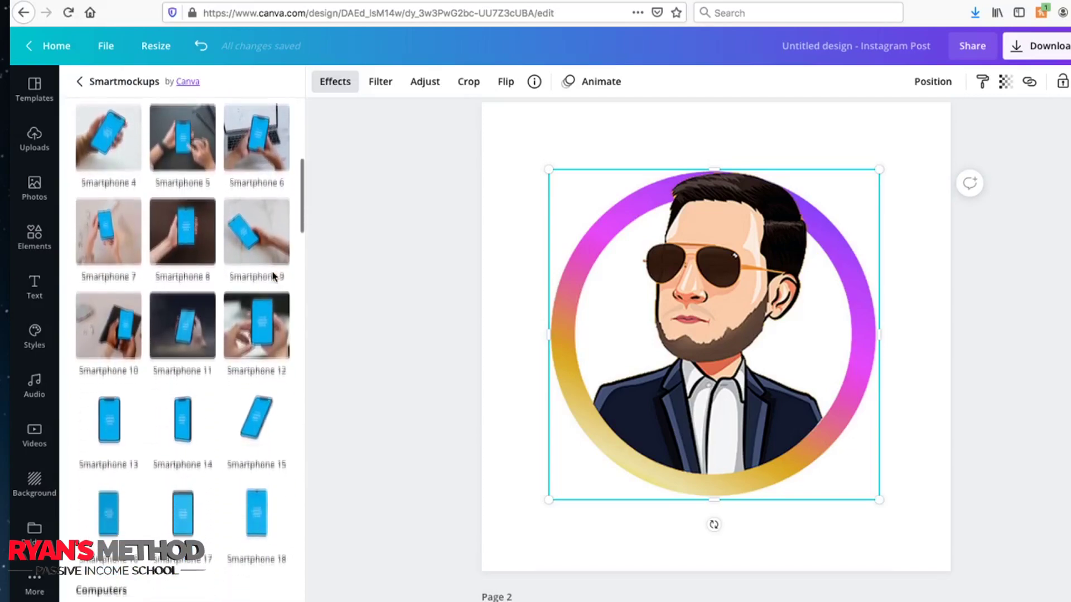
pyautogui.scroll(-10, 272, 275)
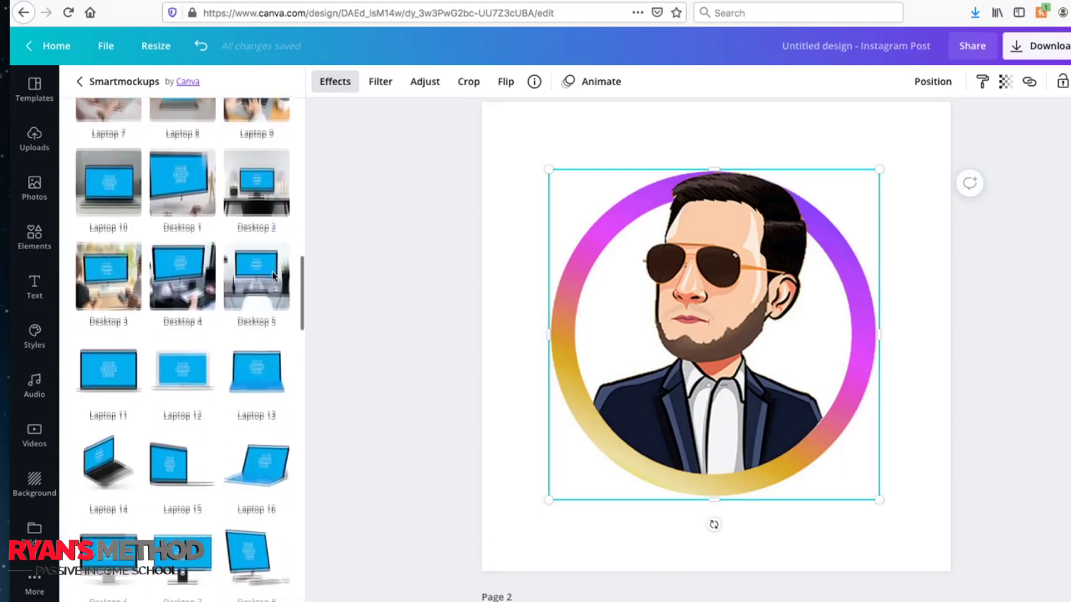
pyautogui.scroll(-10, 274, 276)
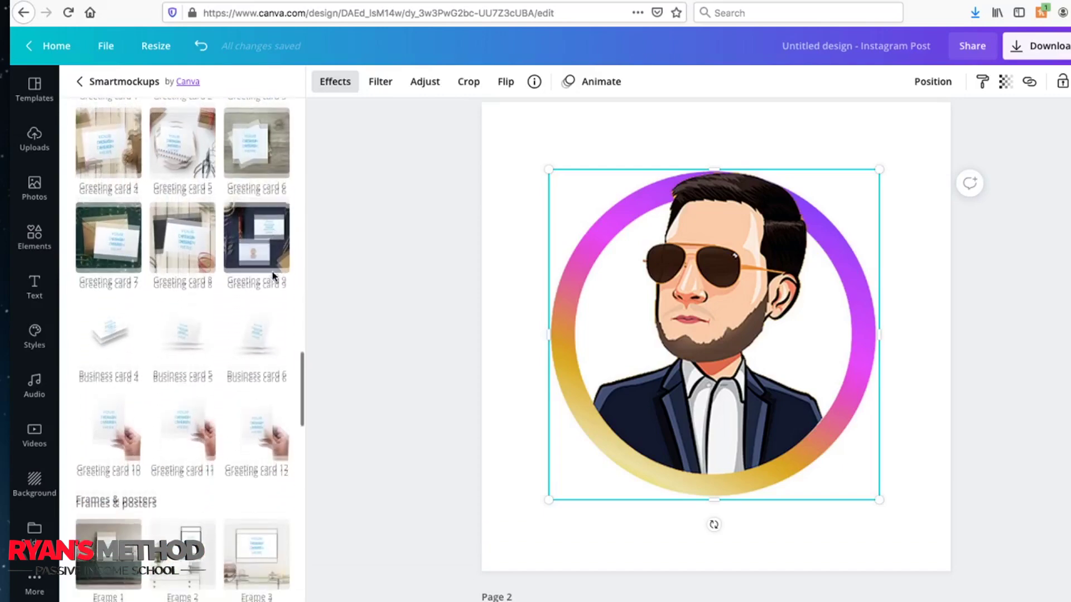
pyautogui.scroll(-10, 273, 276)
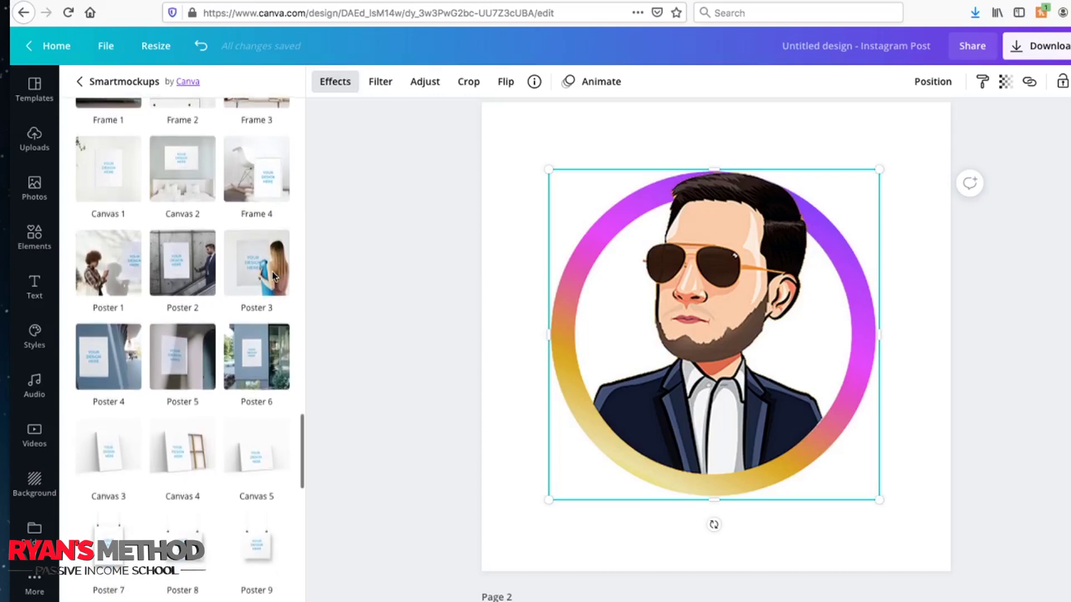
pyautogui.scroll(-10, 272, 275)
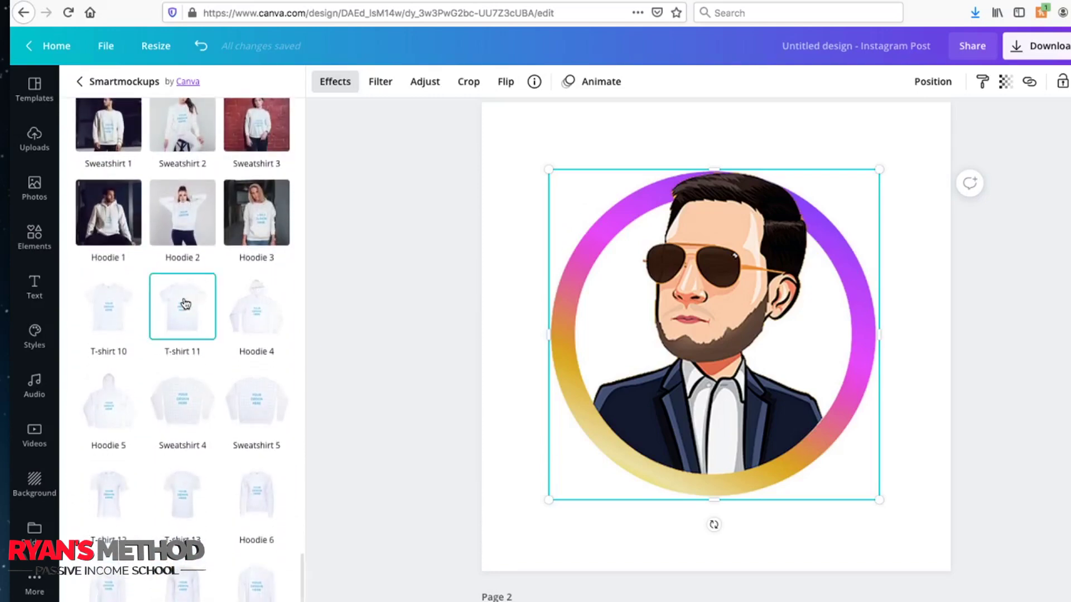
pyautogui.click(185, 304)
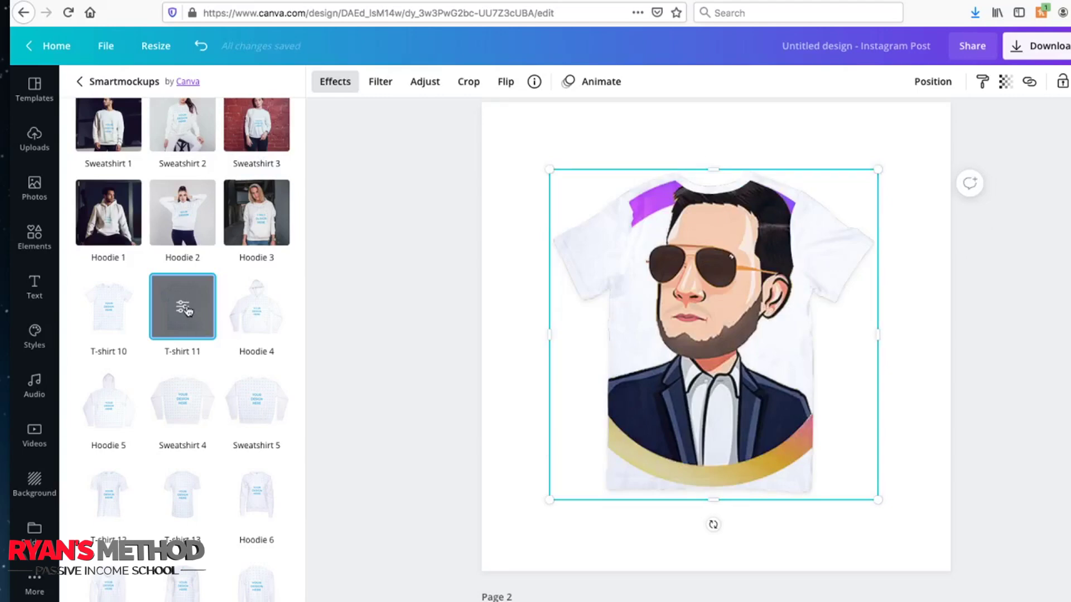
# Set the mockup crop to Custom, placing the design at horizontal 50, vertical 19, size 45.
pyautogui.click(181, 309)
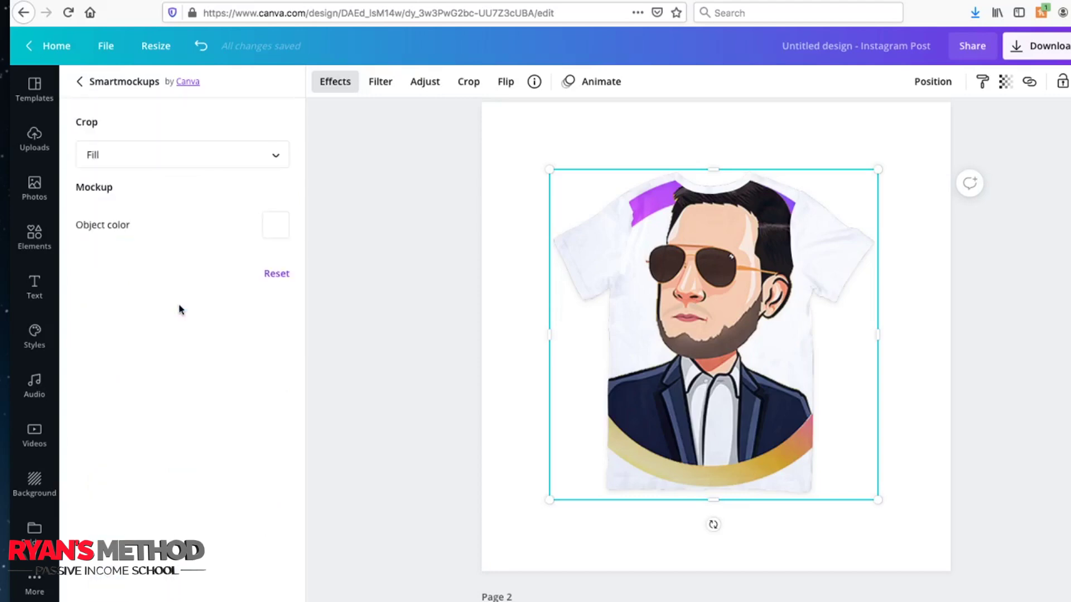
pyautogui.click(277, 161)
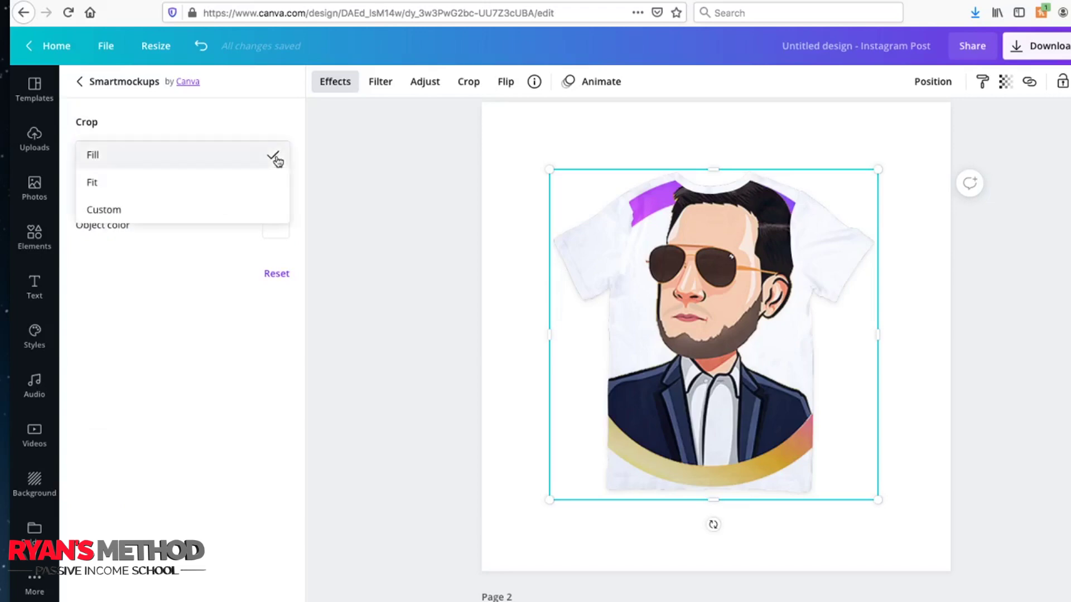
pyautogui.click(122, 212)
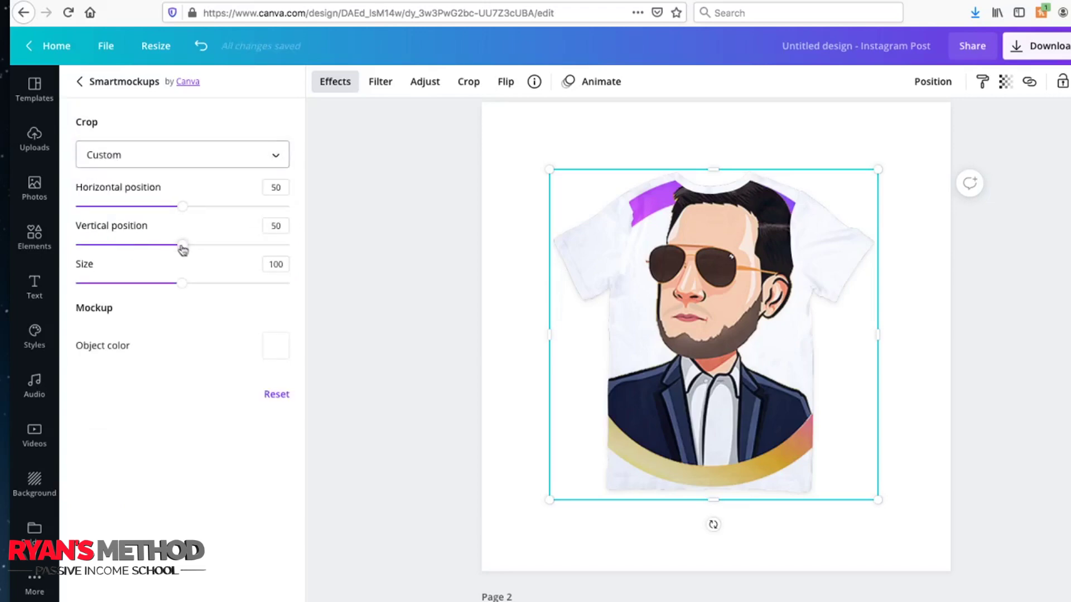
pyautogui.moveTo(184, 289); pyautogui.dragTo(125, 288)
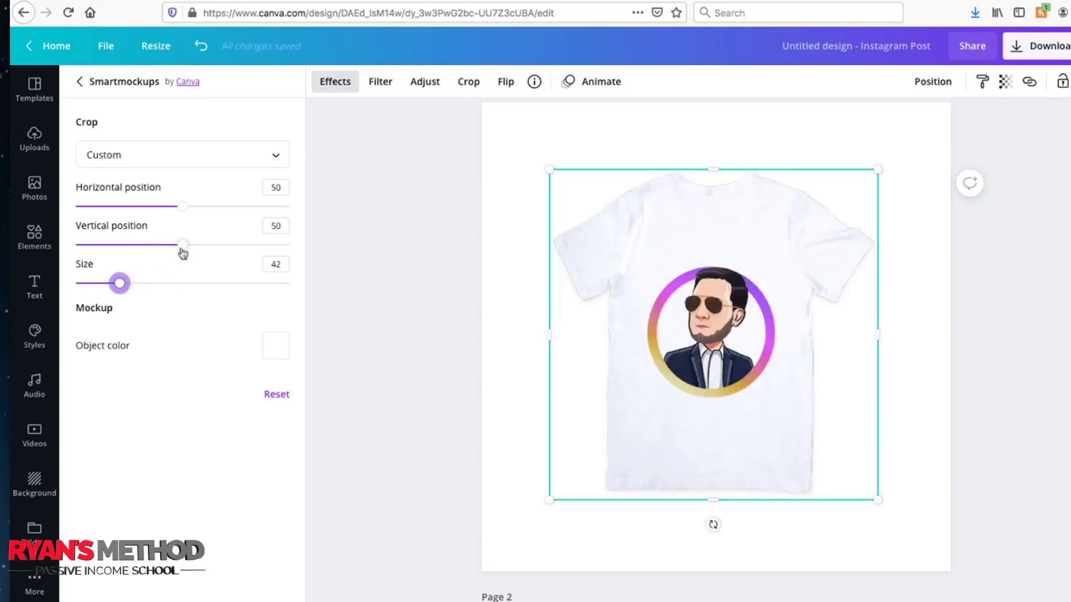
pyautogui.moveTo(183, 249); pyautogui.dragTo(165, 249)
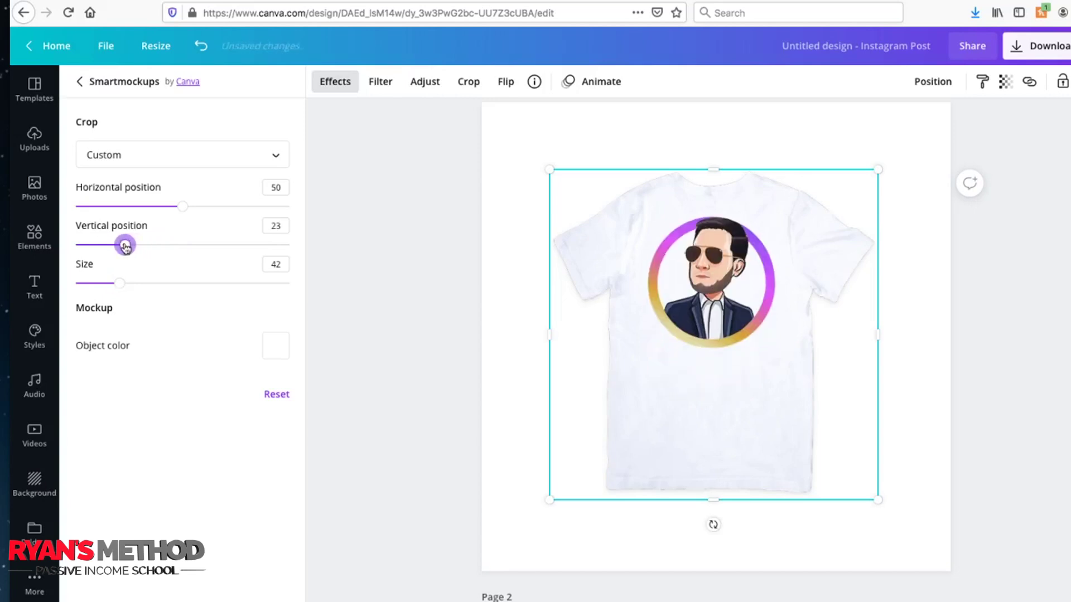
pyautogui.moveTo(118, 289); pyautogui.dragTo(122, 286)
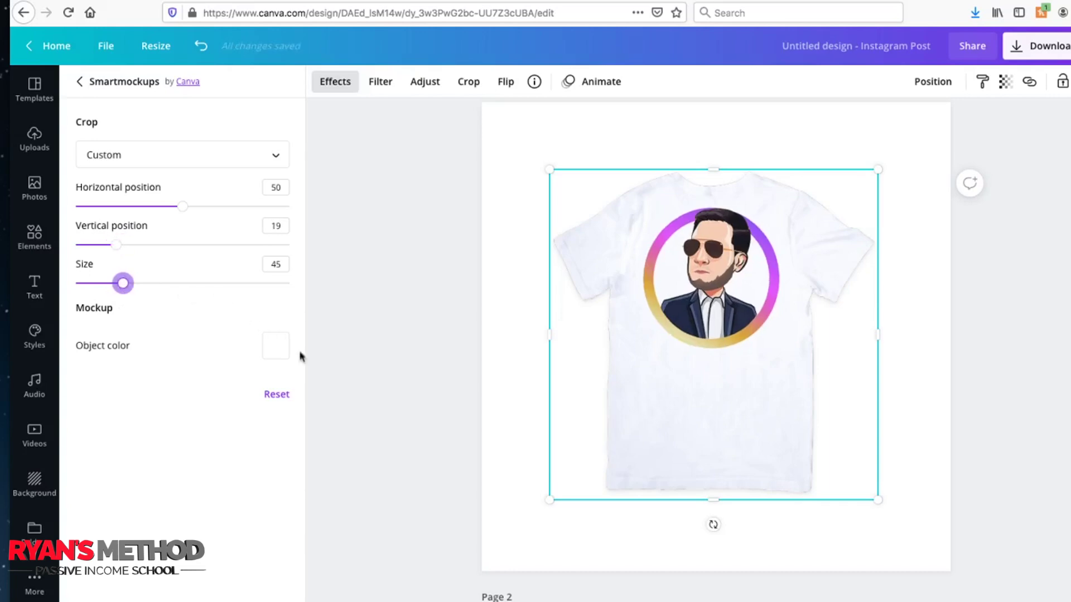
# Keep the shirt colour white and return to the image effects list.
pyautogui.click(280, 348)
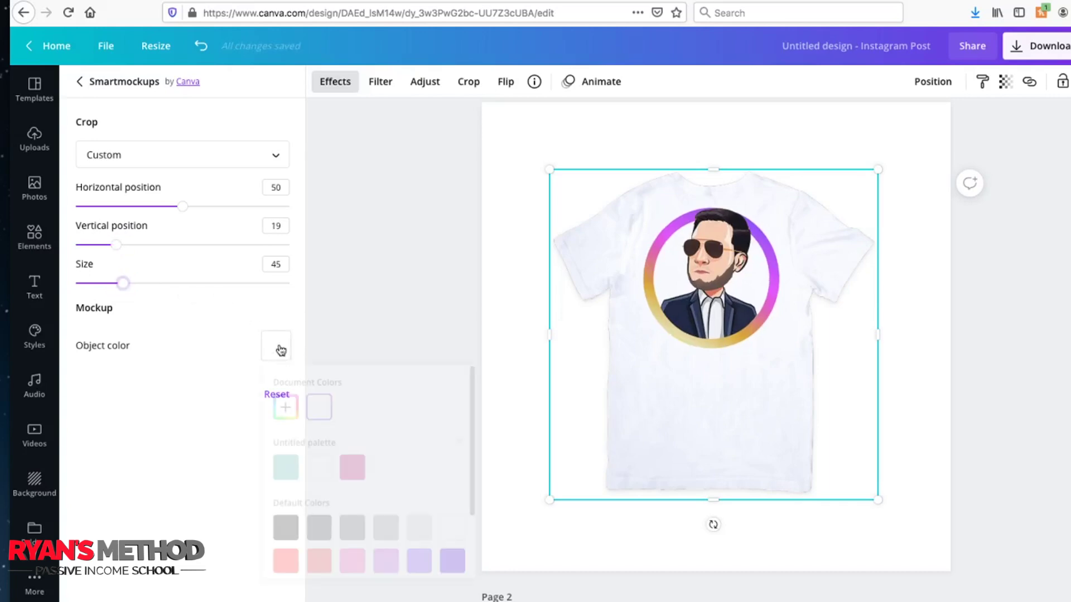
pyautogui.click(169, 391)
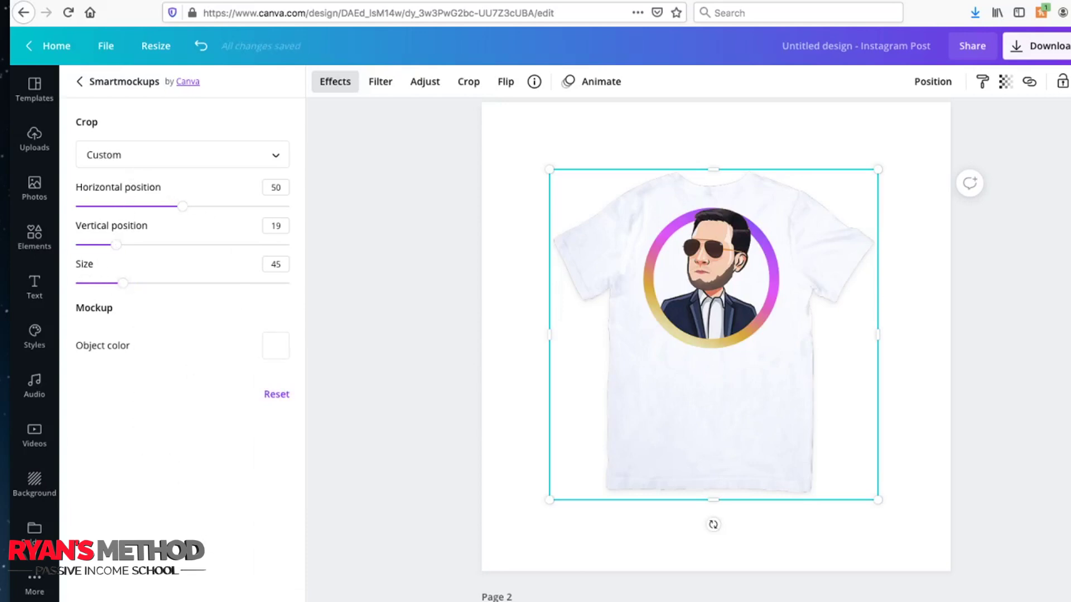
pyautogui.click(79, 82)
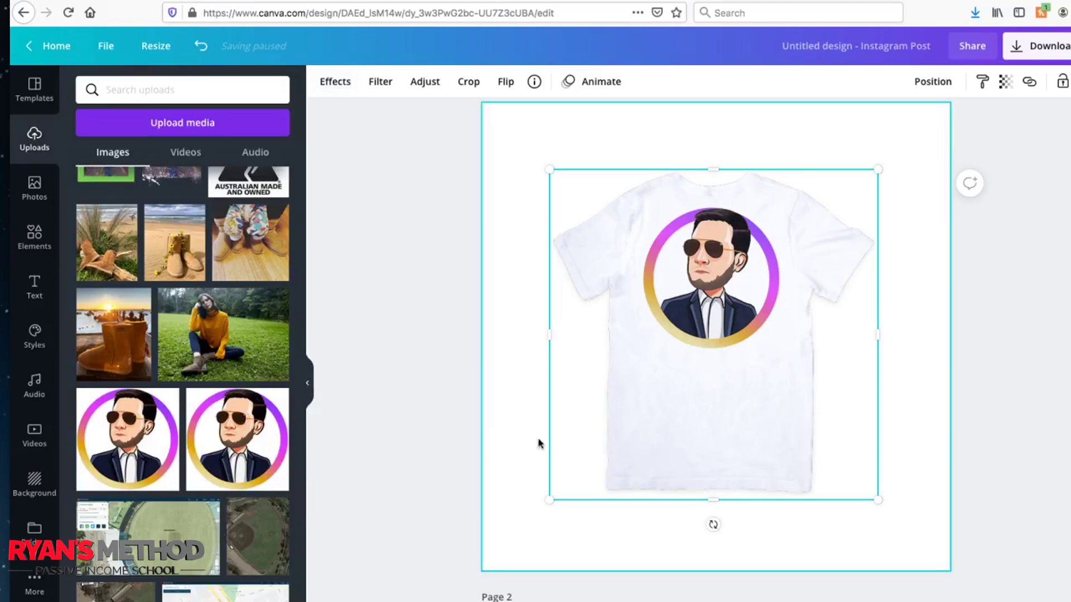
# Apply the light blue gradient from Recently used as the page background.
pyautogui.click(41, 477)
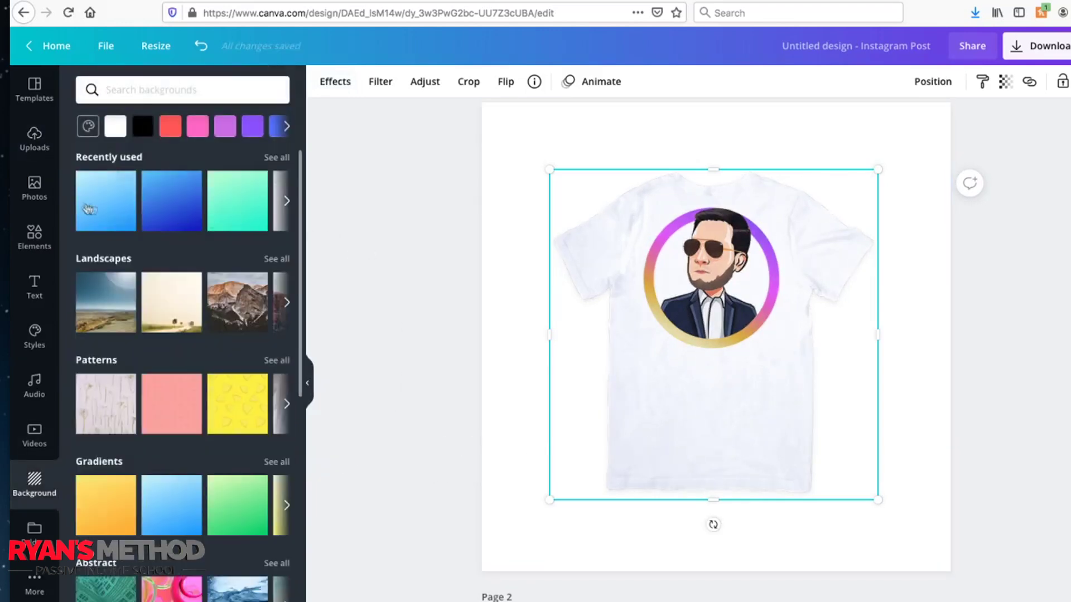
pyautogui.click(117, 201)
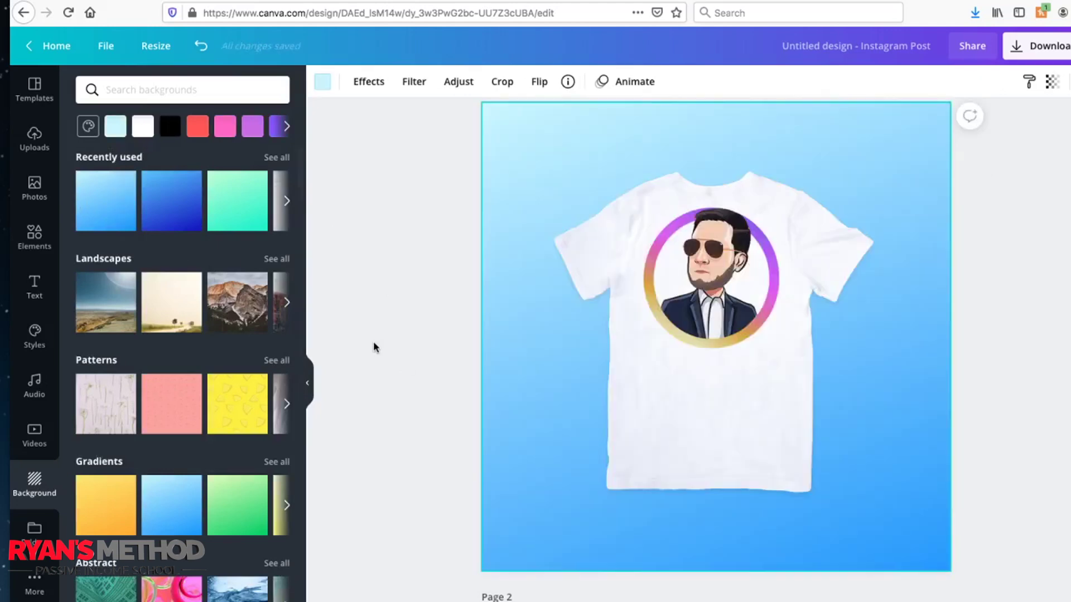
pyautogui.moveTo(419, 165); pyautogui.dragTo(886, 470)
# Enlarge the T-shirt mockup to about 893×899 and centre it on the page.
pyautogui.moveTo(875, 169); pyautogui.dragTo(913, 135)
pyautogui.moveTo(551, 500); pyautogui.dragTo(522, 526)
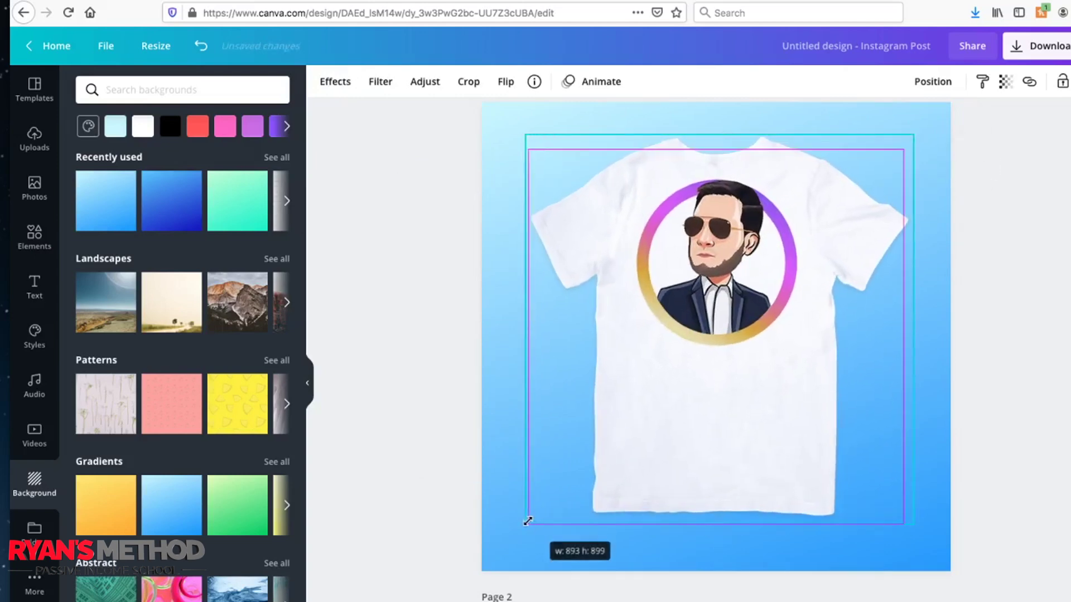
pyautogui.click(449, 406)
pyautogui.moveTo(704, 284); pyautogui.dragTo(711, 290)
pyautogui.click(1061, 318)
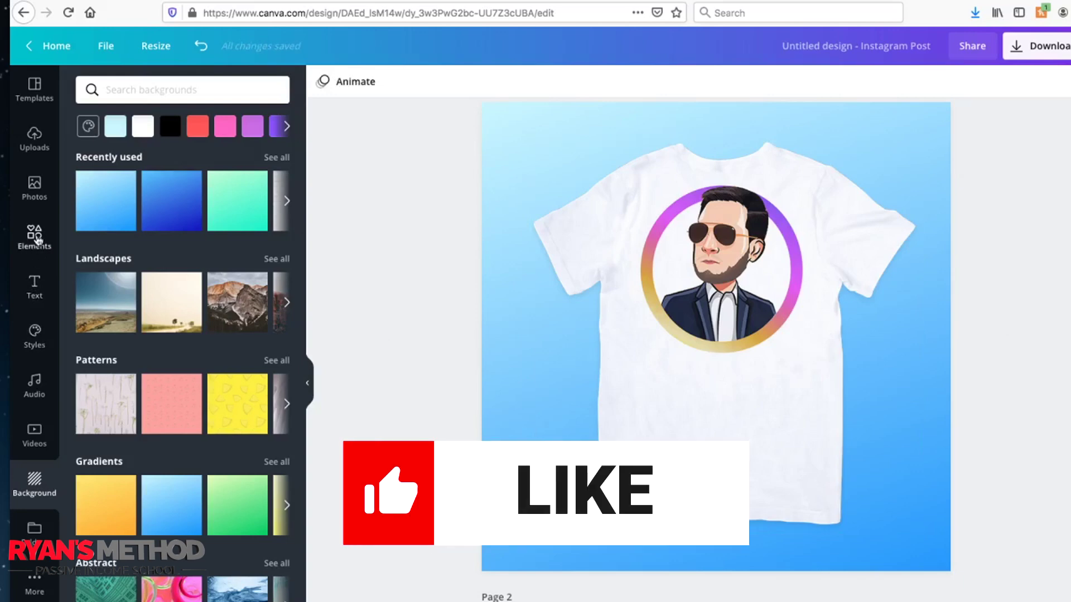
# Search Elements for 'arrows' and filter the results to animated elements only.
pyautogui.click(35, 239)
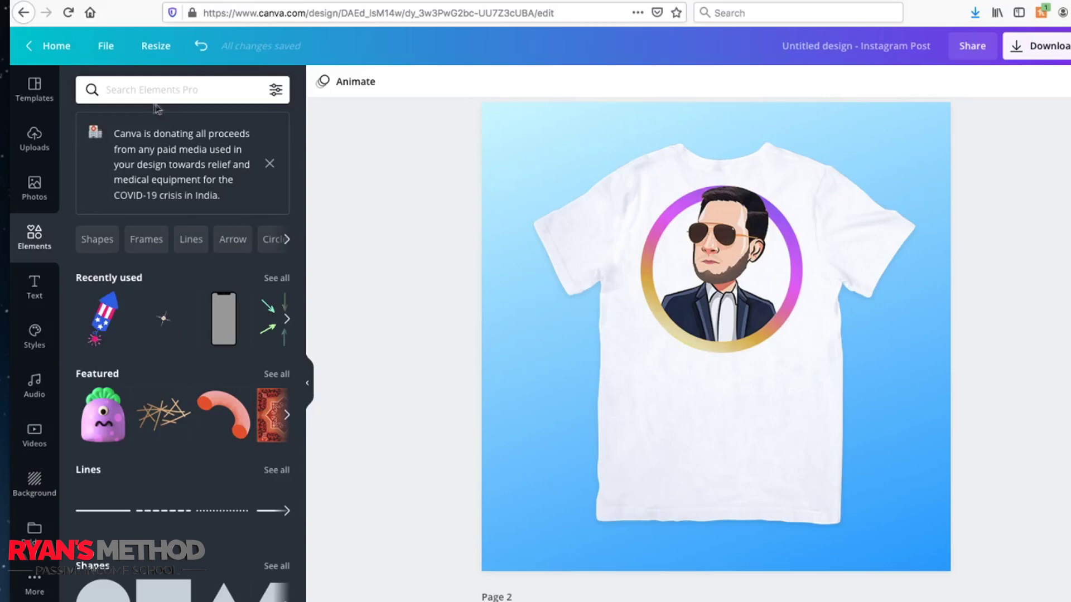
pyautogui.click(130, 89)
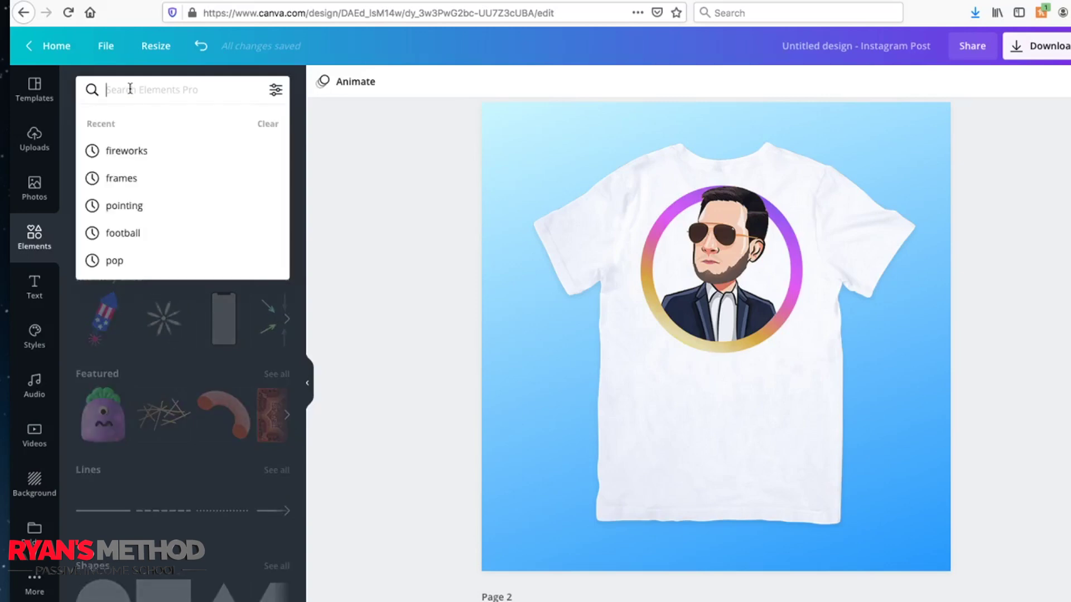
pyautogui.write('arrows')
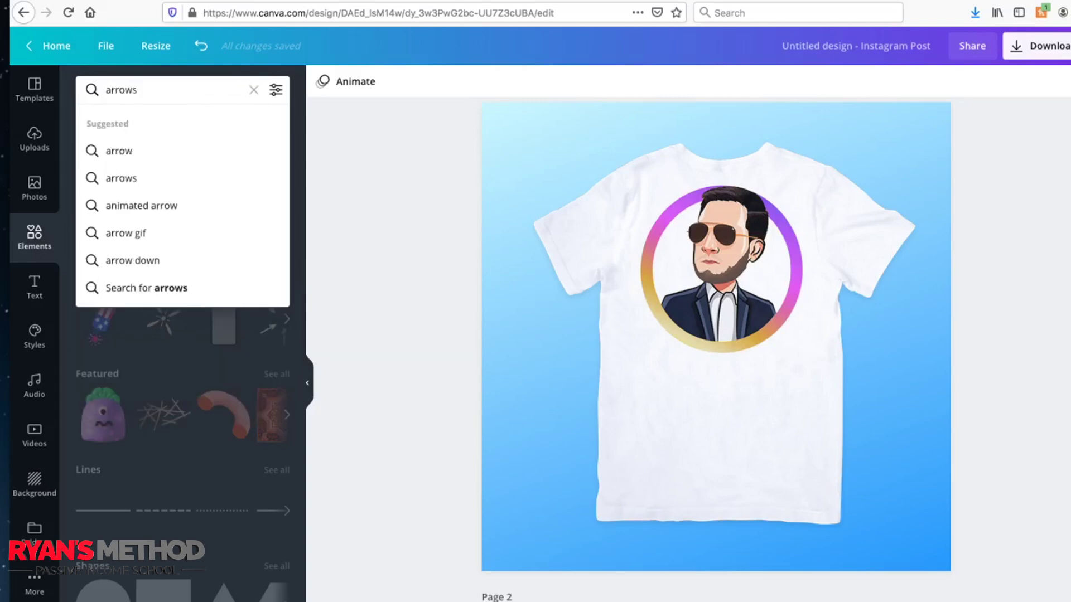
pyautogui.press('Return')
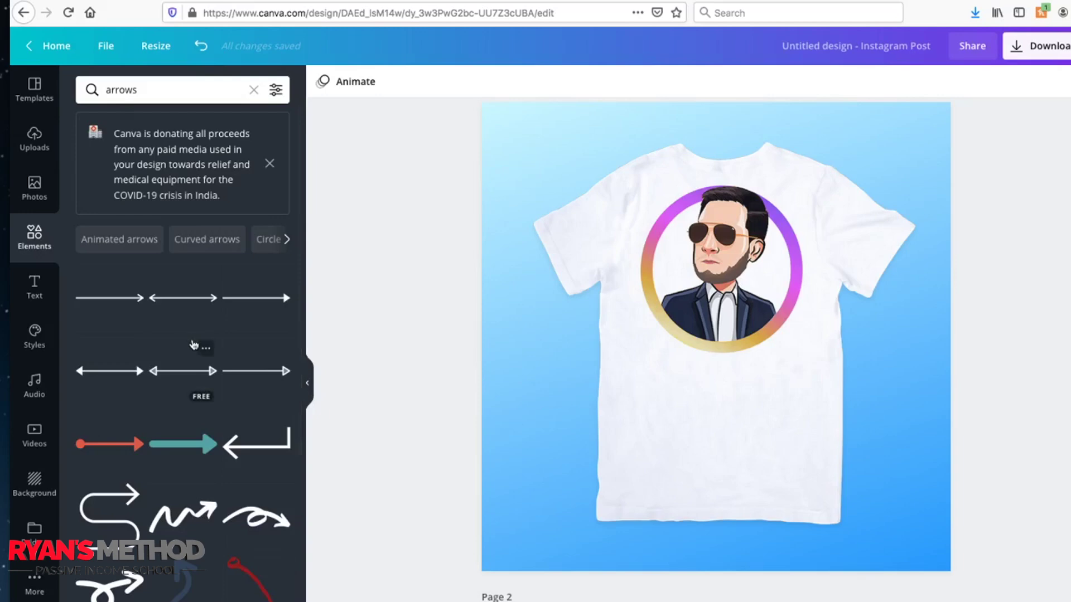
pyautogui.scroll(-5, 194, 345)
pyautogui.scroll(5, 193, 345)
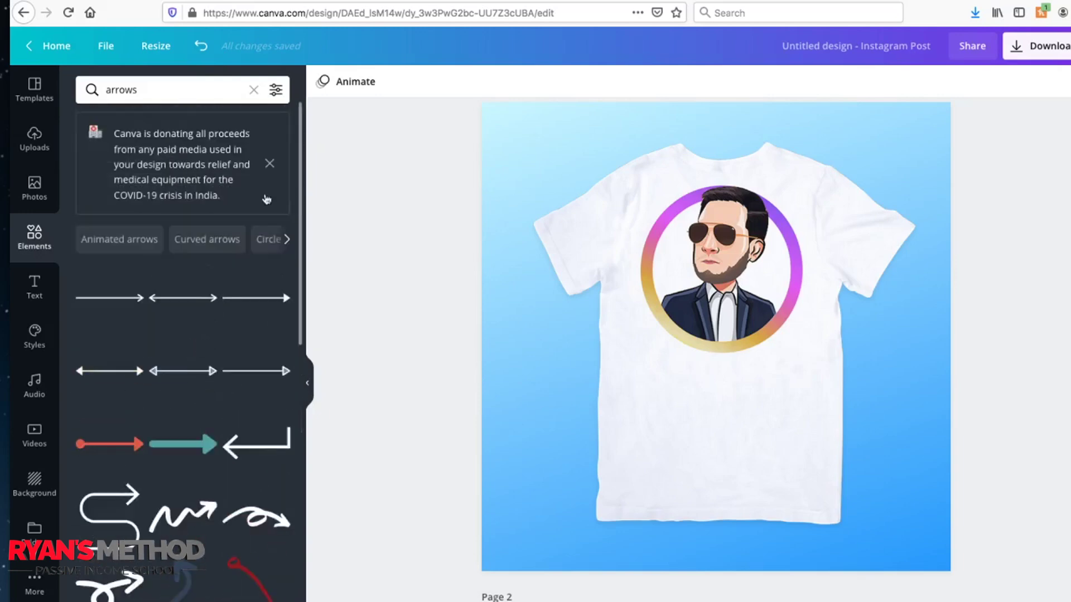
pyautogui.click(277, 91)
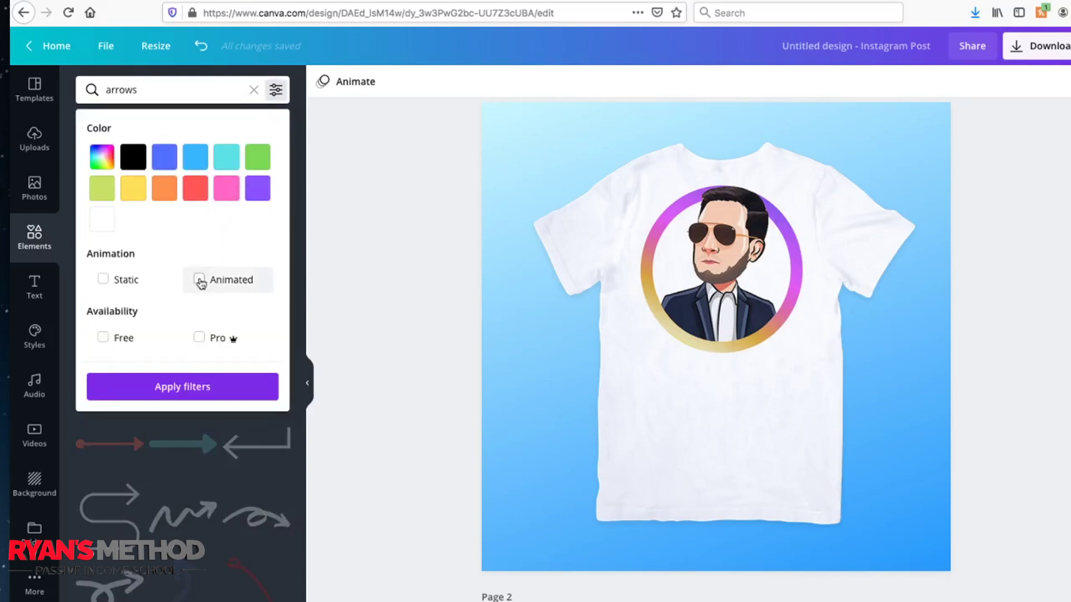
pyautogui.click(199, 279)
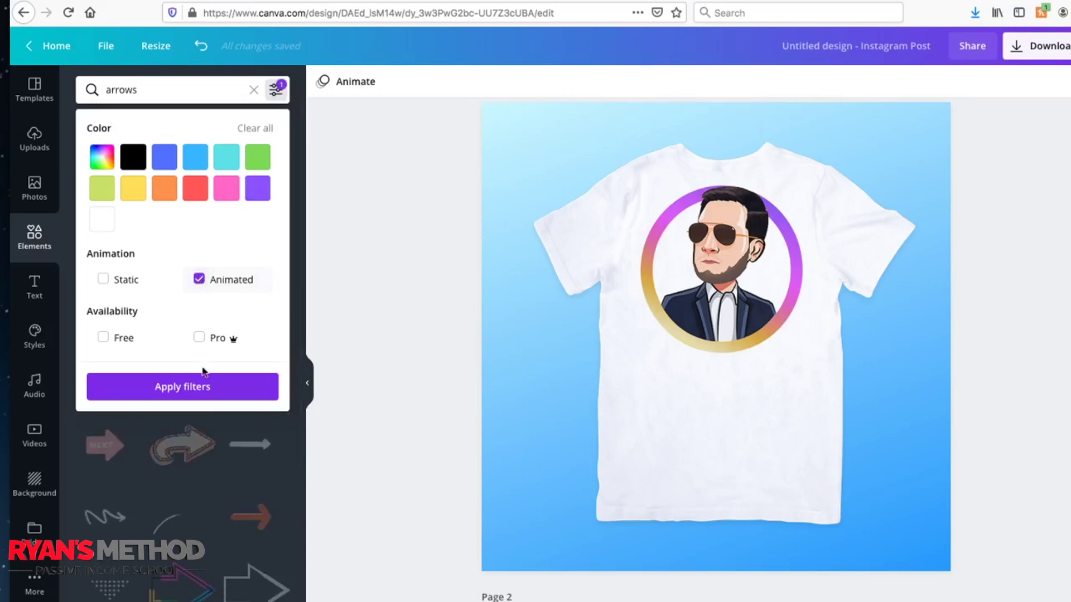
pyautogui.click(181, 387)
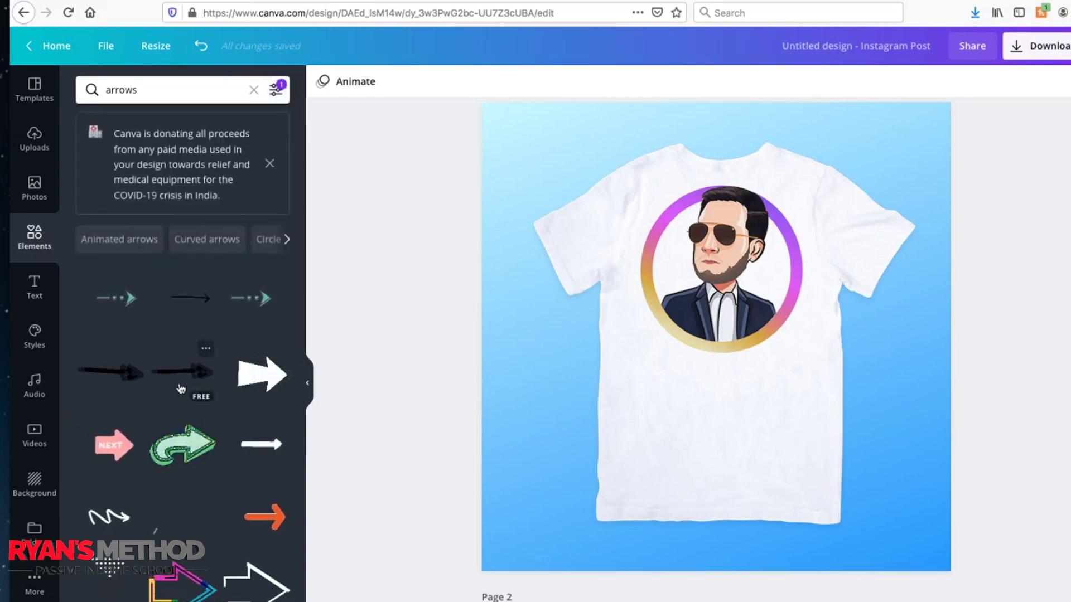
pyautogui.scroll(-2, 180, 387)
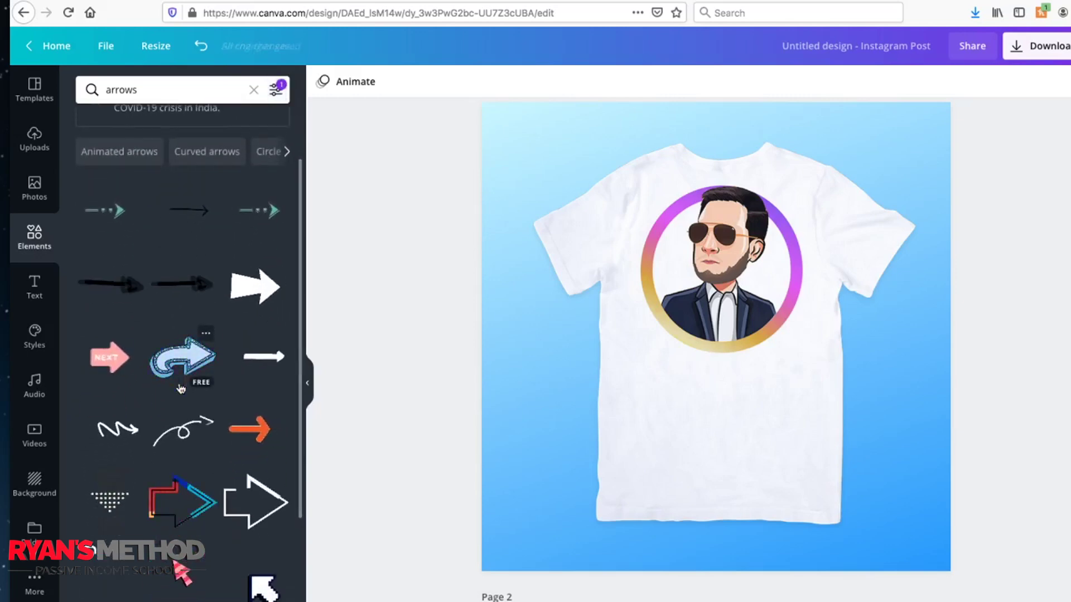
pyautogui.scroll(-6, 180, 388)
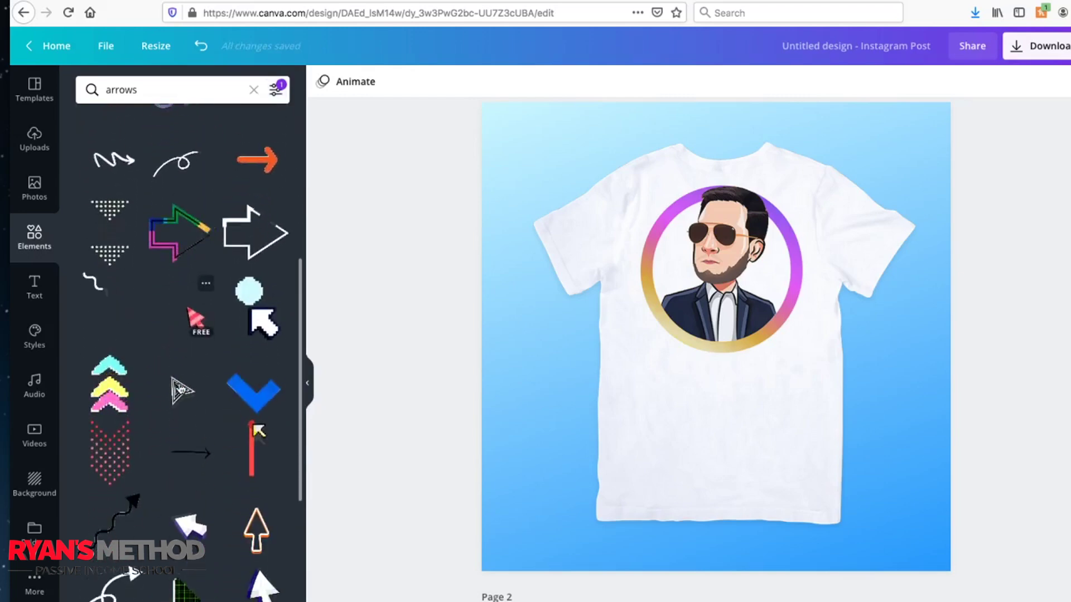
pyautogui.scroll(-4, 180, 388)
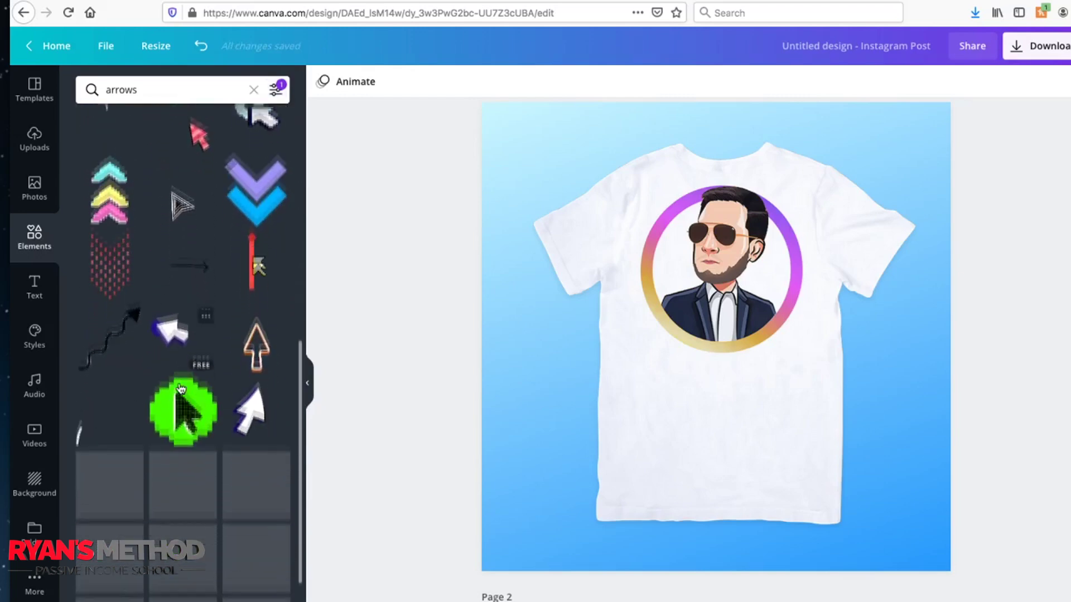
pyautogui.scroll(-1, 179, 382)
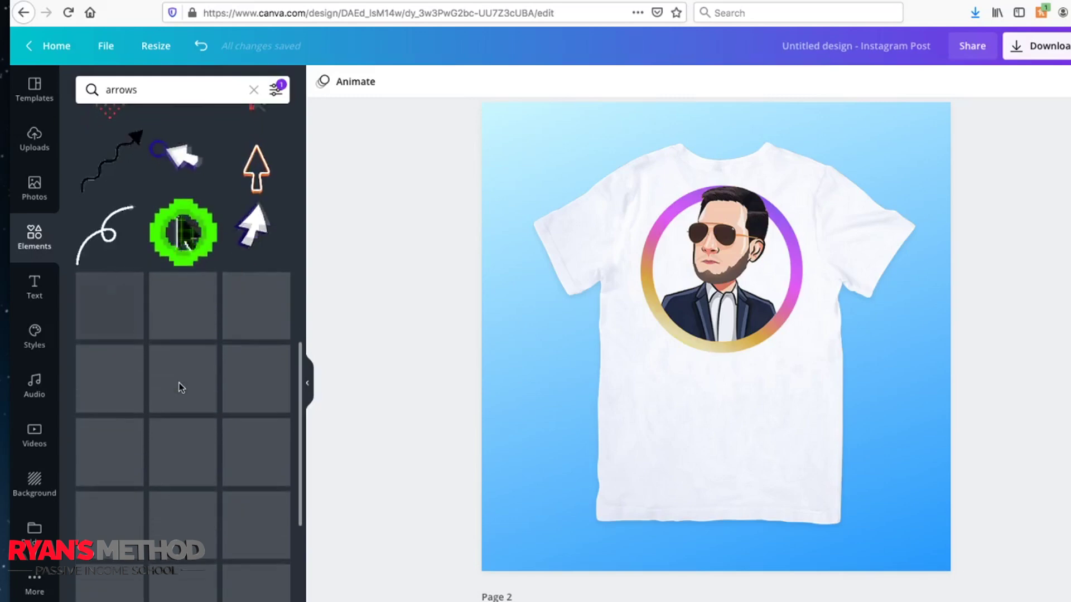
# Add the animated white arrow, shrink it, rotate it up-left and move it to the shirt's lower right.
pyautogui.click(261, 223)
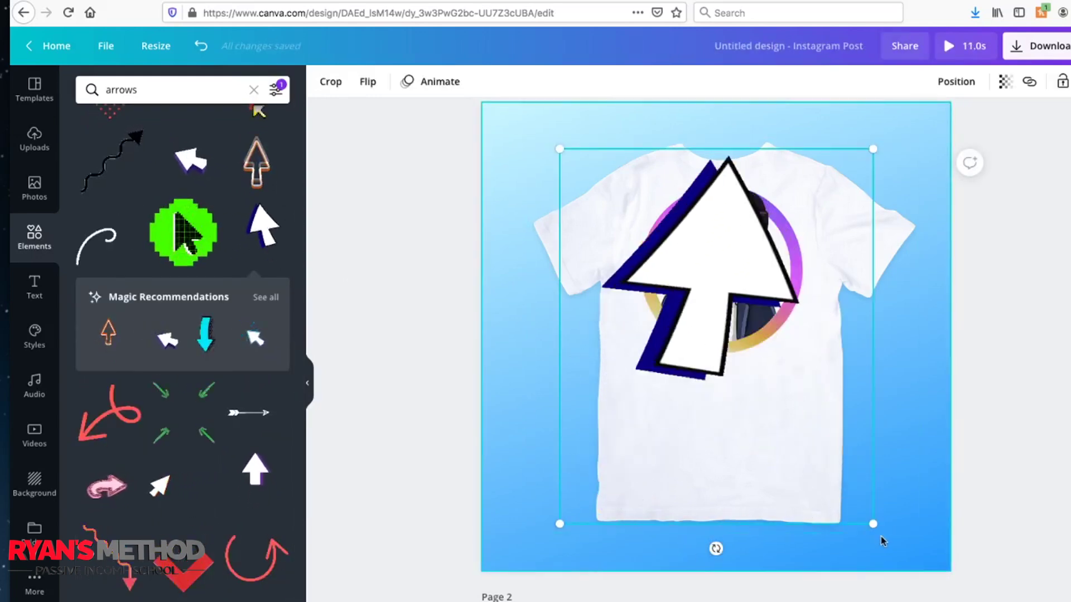
pyautogui.moveTo(874, 525); pyautogui.dragTo(740, 404)
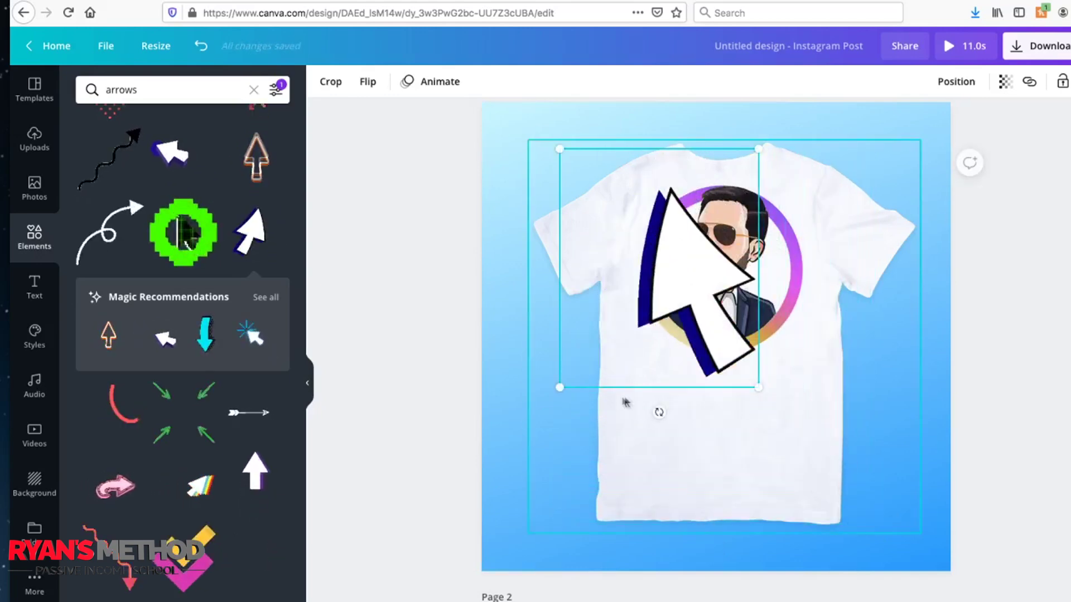
pyautogui.moveTo(659, 412); pyautogui.dragTo(796, 313)
pyautogui.moveTo(644, 245); pyautogui.dragTo(831, 341)
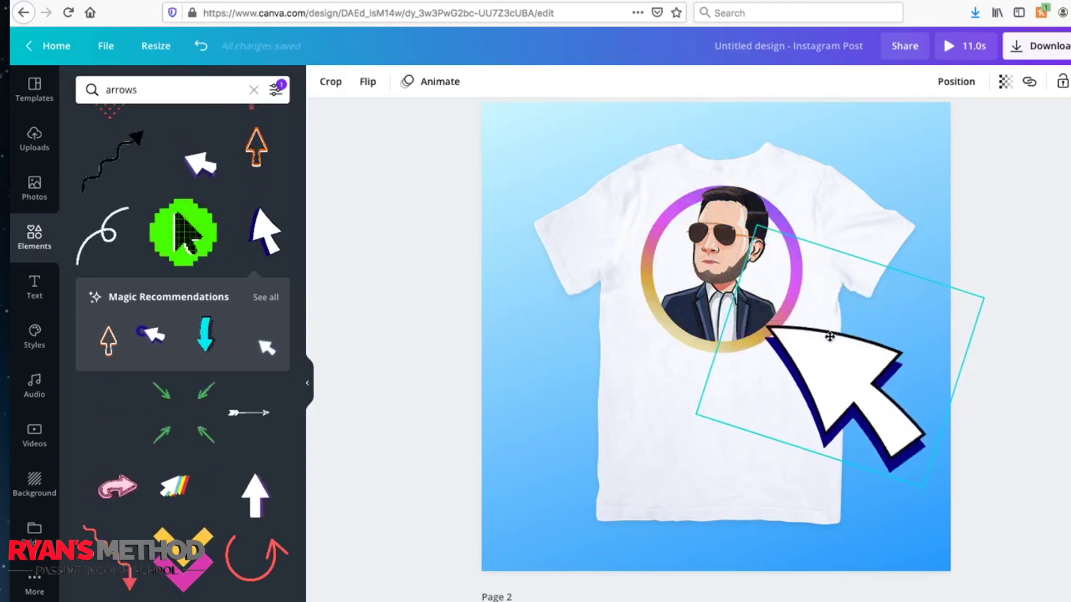
pyautogui.click(398, 416)
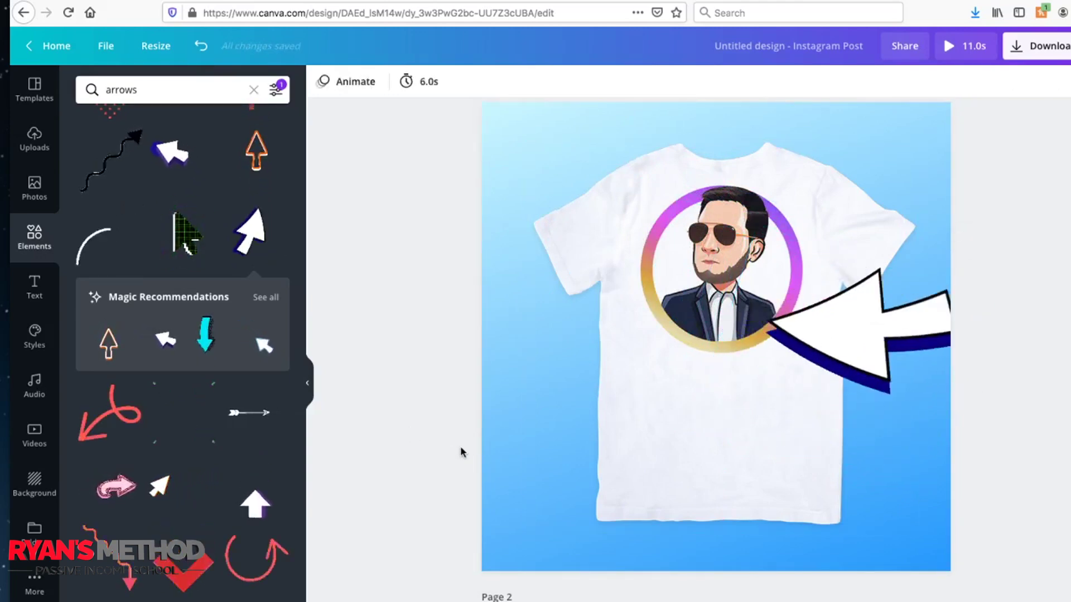
pyautogui.scroll(1, 354, 432)
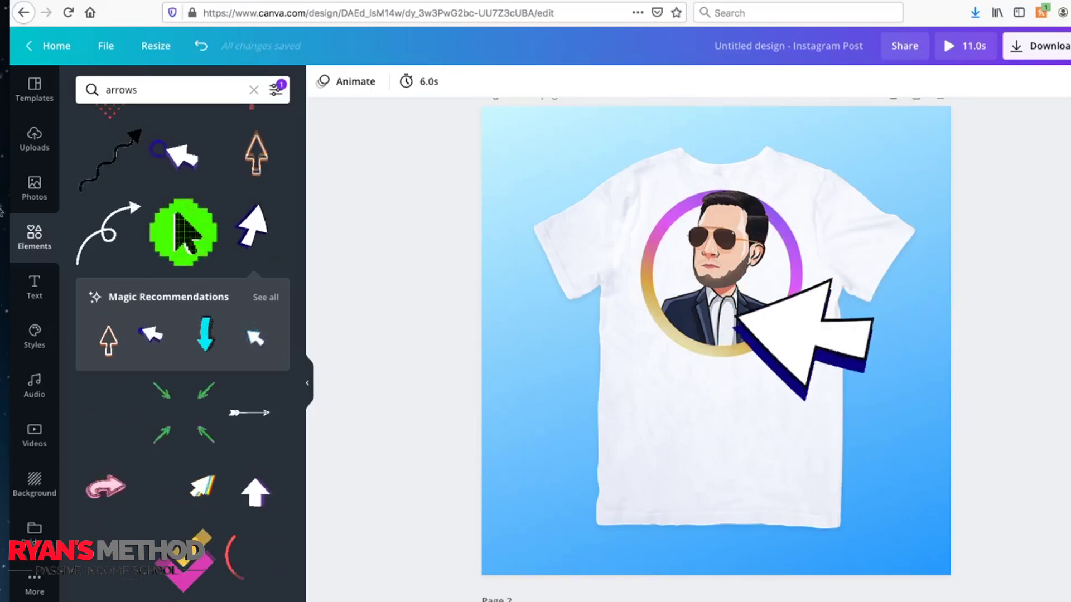
pyautogui.click(39, 290)
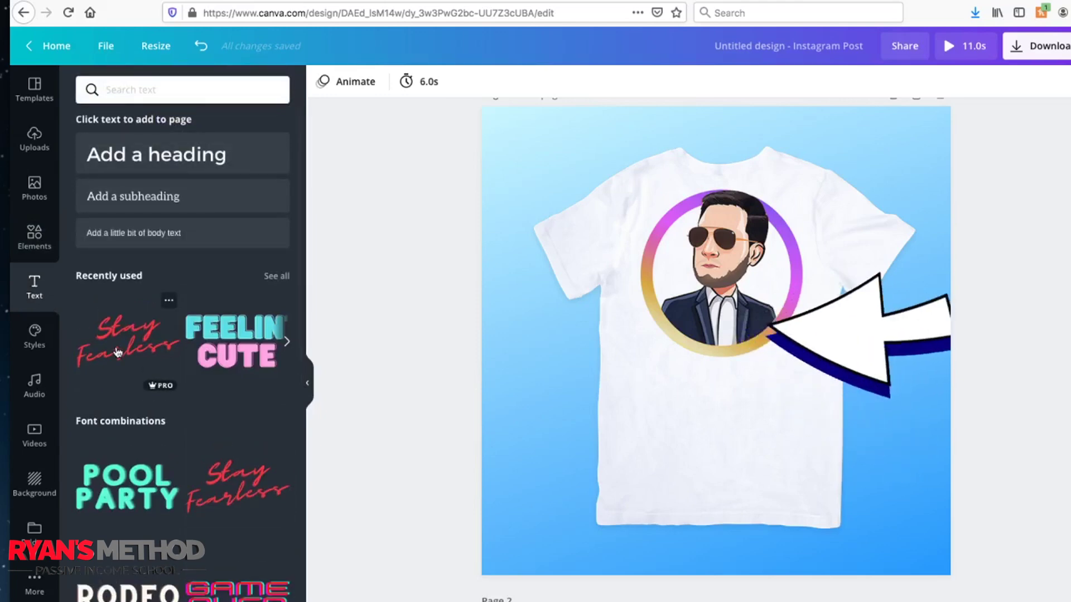
# Add the Feelin' Cute text combination, shrink it and place it at the shirt's lower centre.
pyautogui.scroll(-4, 211, 359)
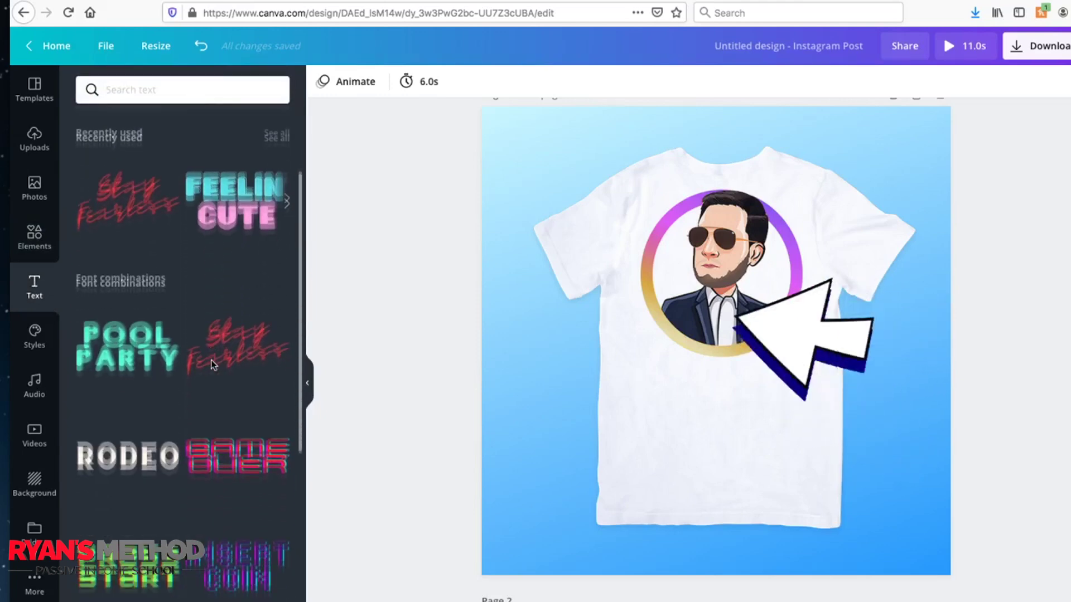
pyautogui.scroll(-2, 212, 365)
pyautogui.scroll(4, 212, 366)
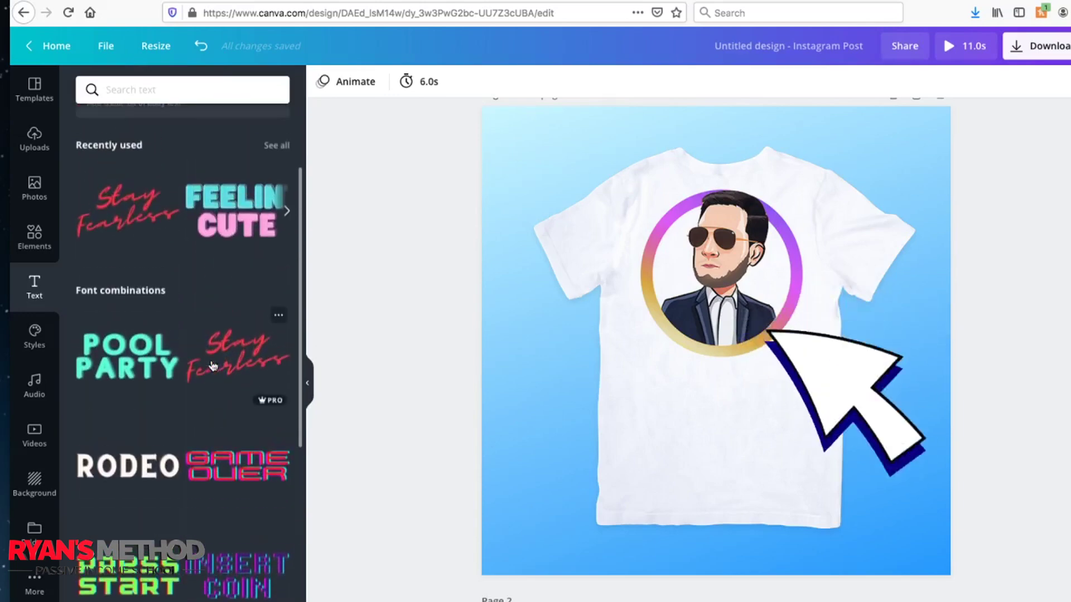
pyautogui.click(230, 240)
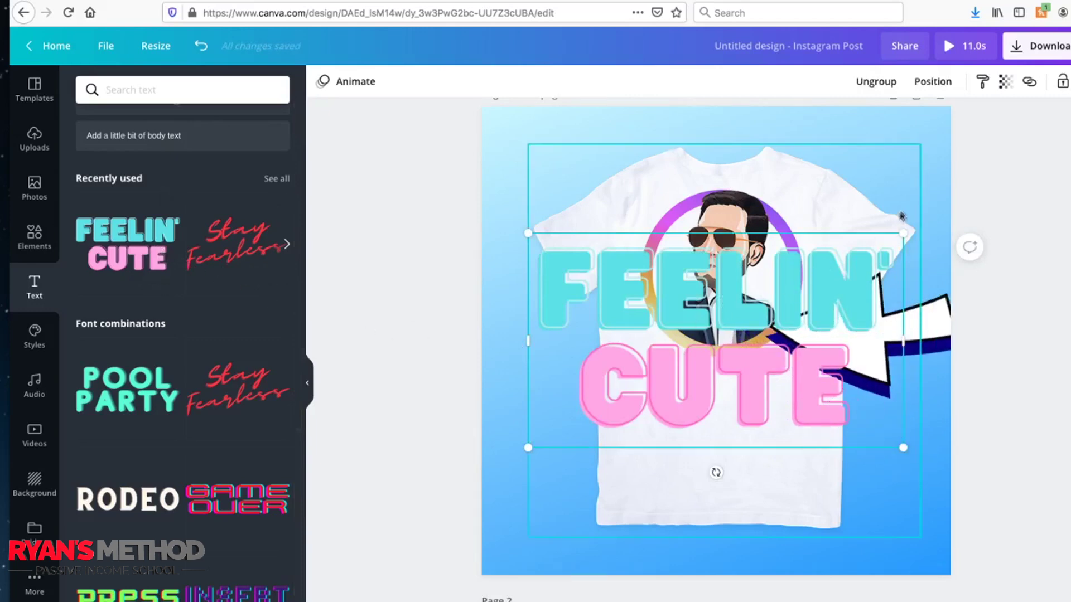
pyautogui.moveTo(903, 233); pyautogui.dragTo(779, 296)
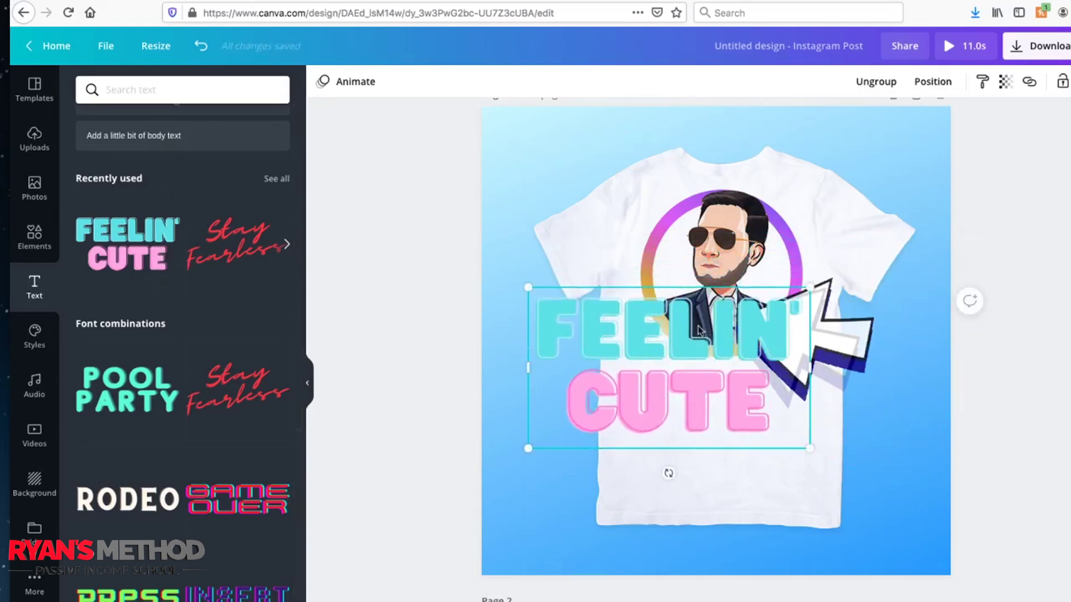
pyautogui.moveTo(702, 335); pyautogui.dragTo(743, 428)
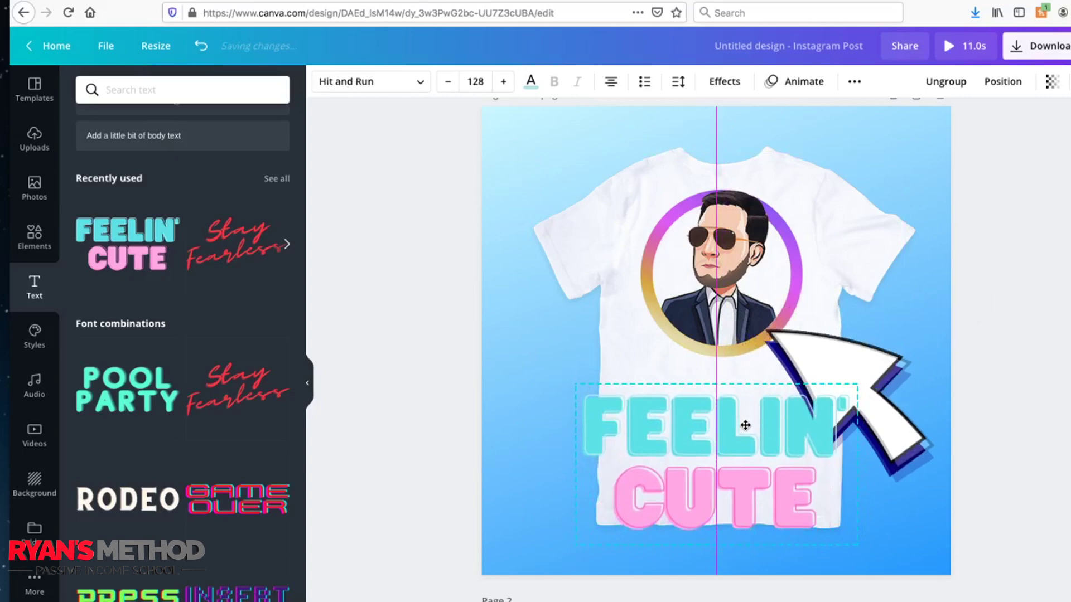
pyautogui.moveTo(745, 425); pyautogui.dragTo(745, 425)
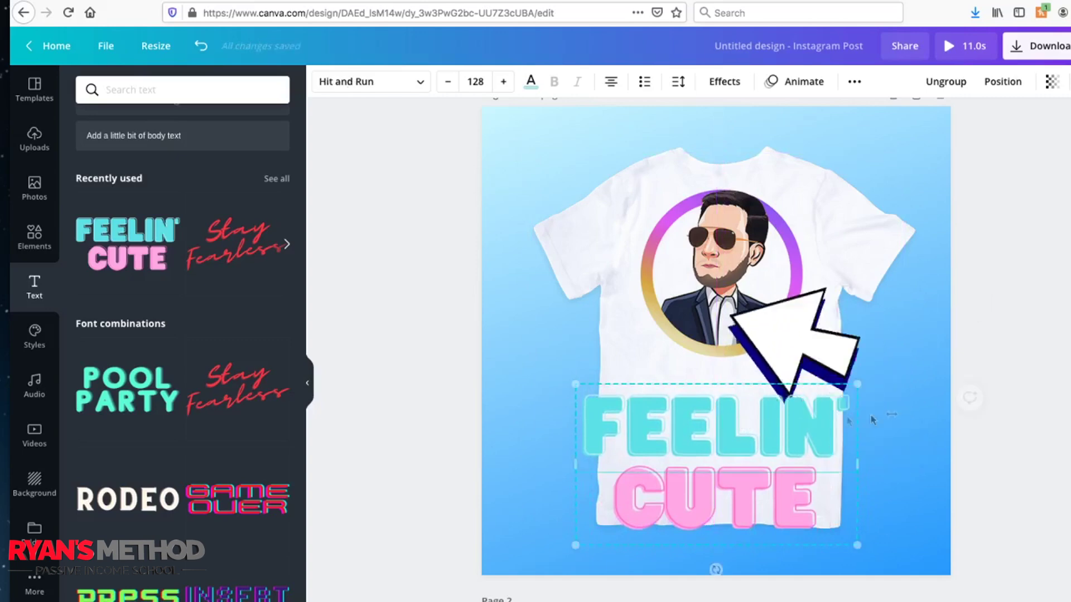
# Ungroup the text and replace FEELIN' with the creator's first name.
pyautogui.click(945, 83)
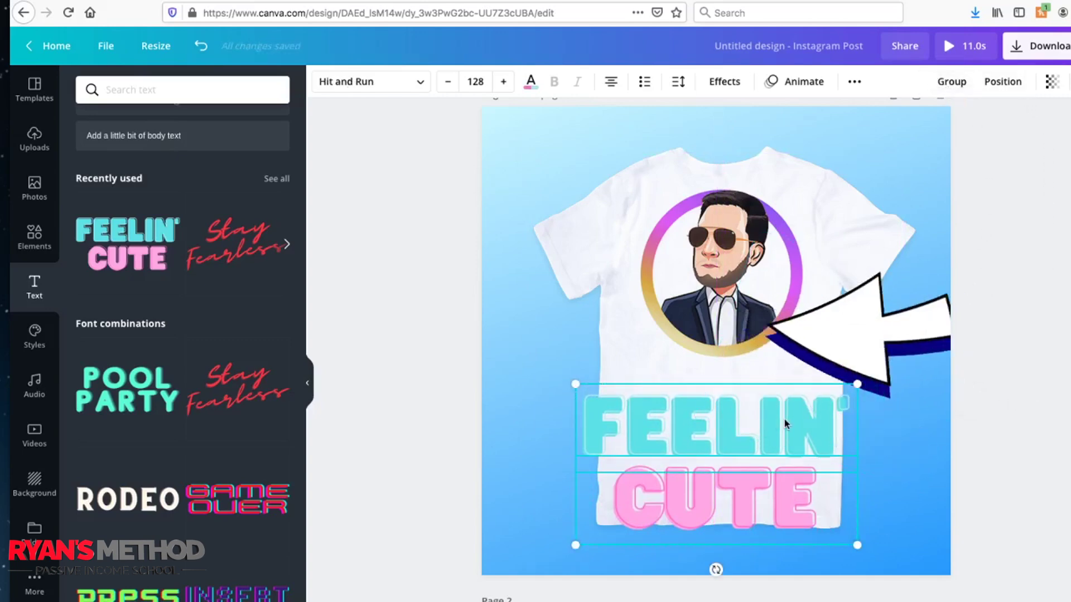
pyautogui.click(734, 430)
pyautogui.click(791, 421)
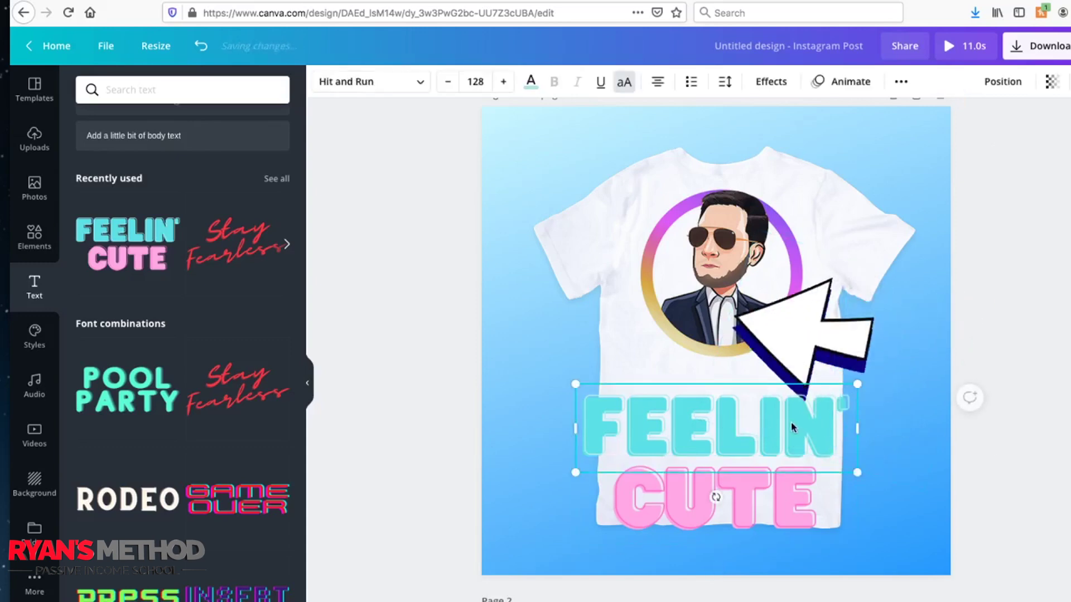
pyautogui.moveTo(845, 420); pyautogui.dragTo(599, 415)
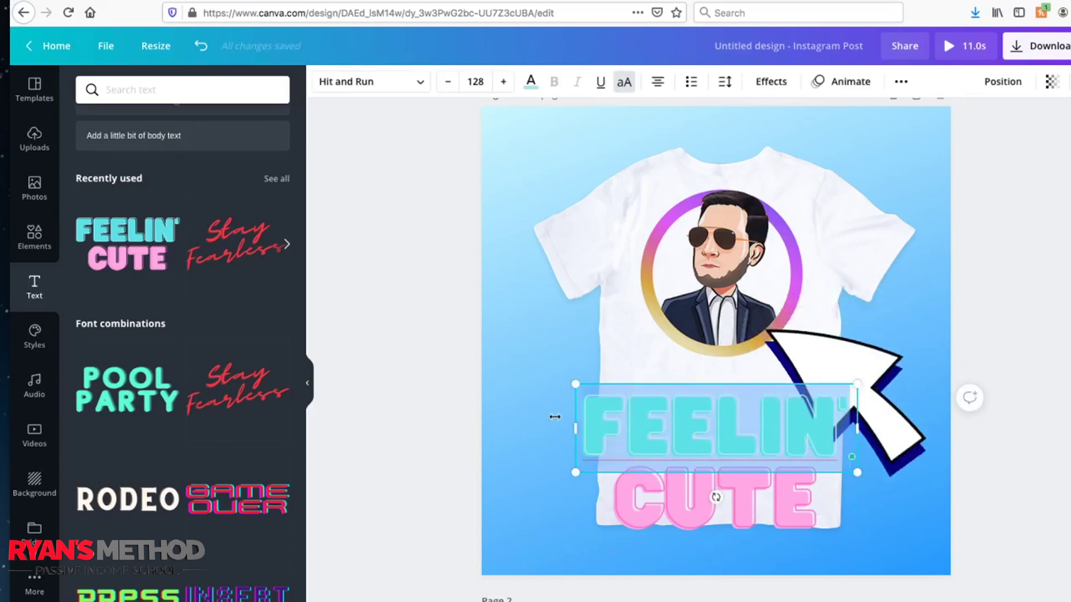
pyautogui.write('R')
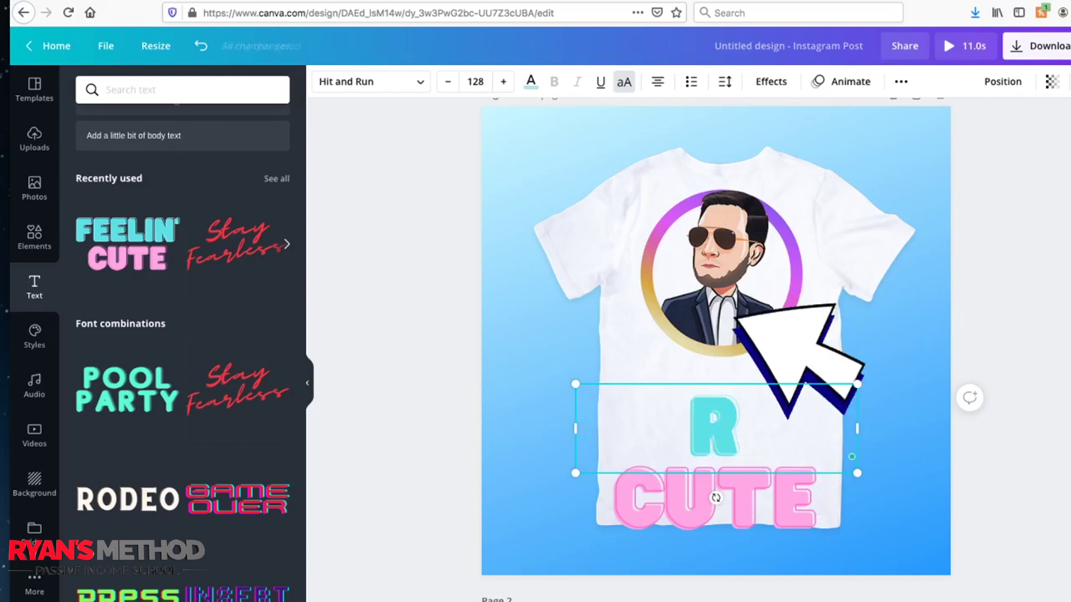
pyautogui.write('YAN')
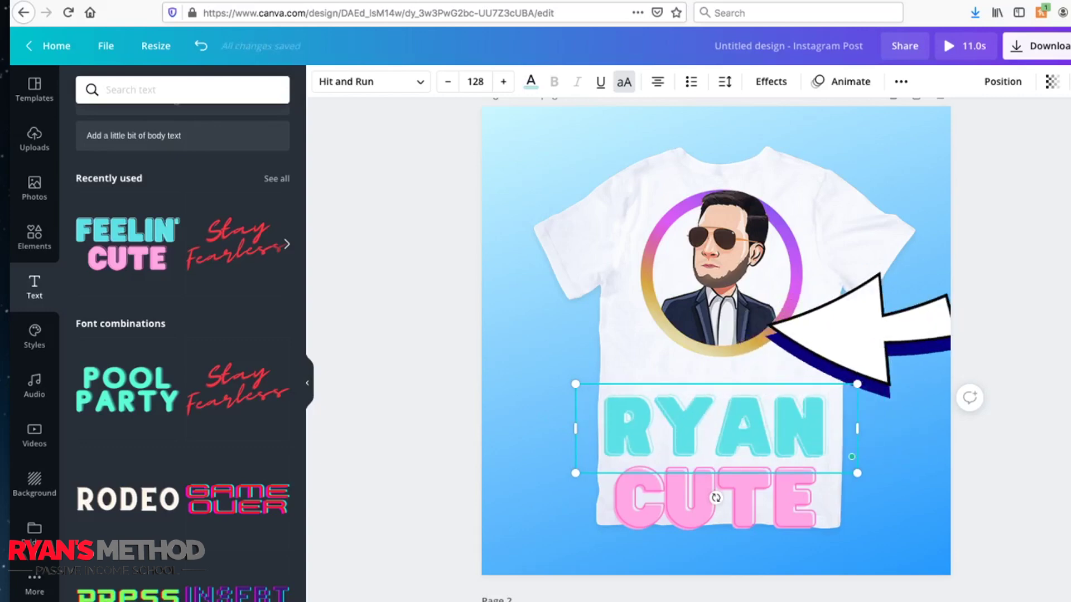
pyautogui.click(437, 400)
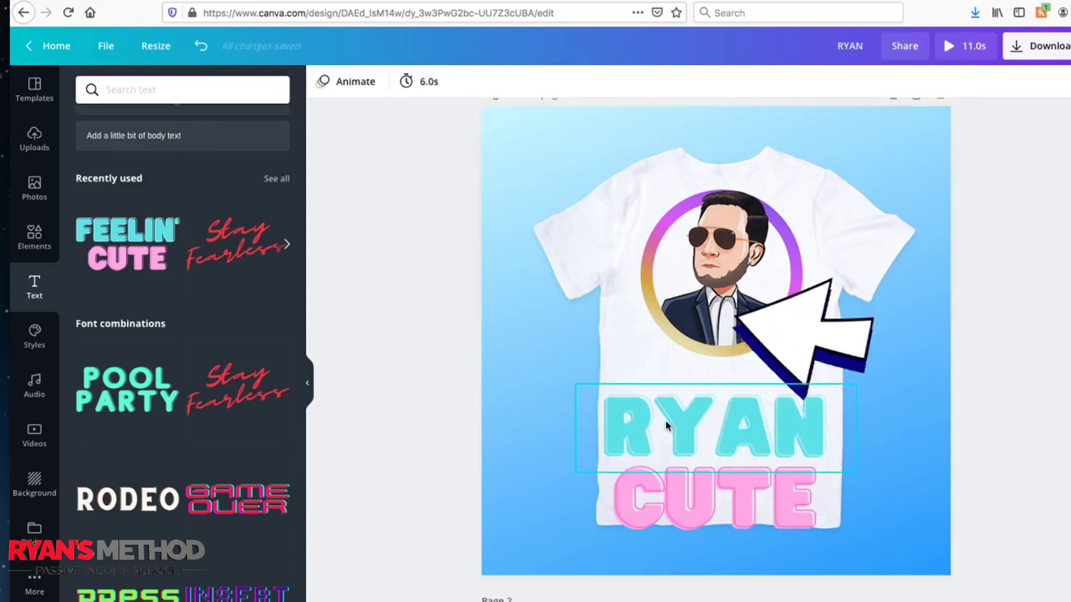
# Stagger the lines by shifting the name line left and the CUTE line right.
pyautogui.click(660, 423)
pyautogui.moveTo(660, 422); pyautogui.dragTo(634, 421)
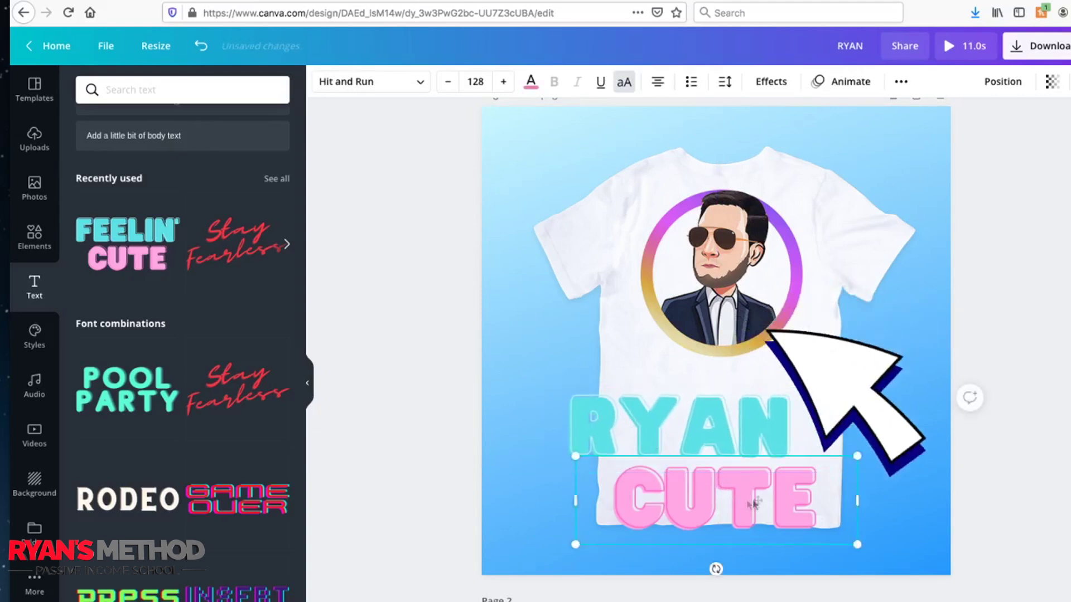
pyautogui.moveTo(666, 460); pyautogui.dragTo(719, 460)
pyautogui.moveTo(658, 425); pyautogui.dragTo(640, 423)
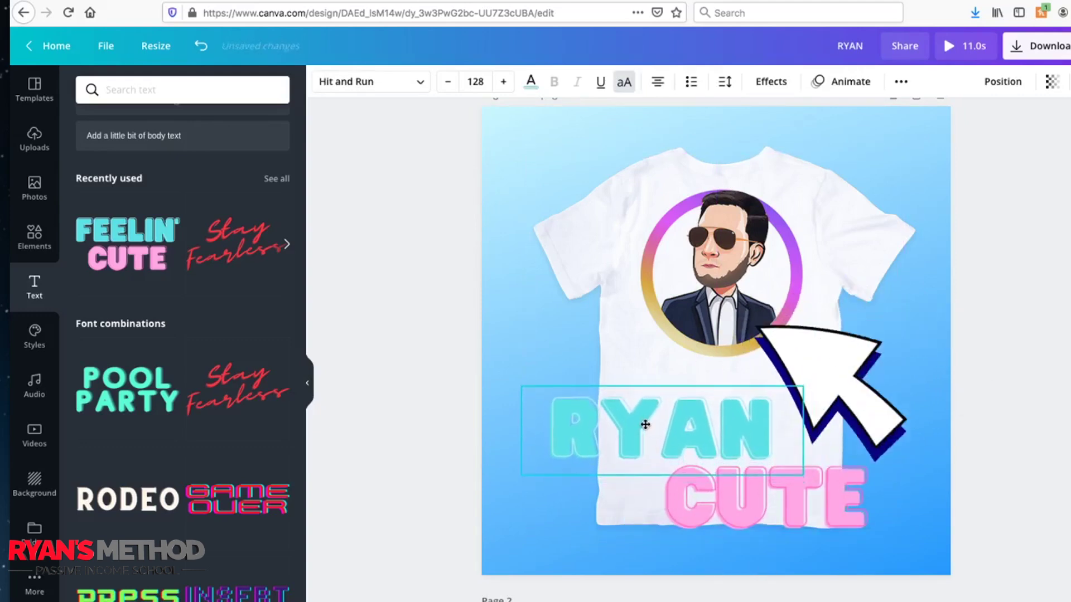
pyautogui.click(979, 460)
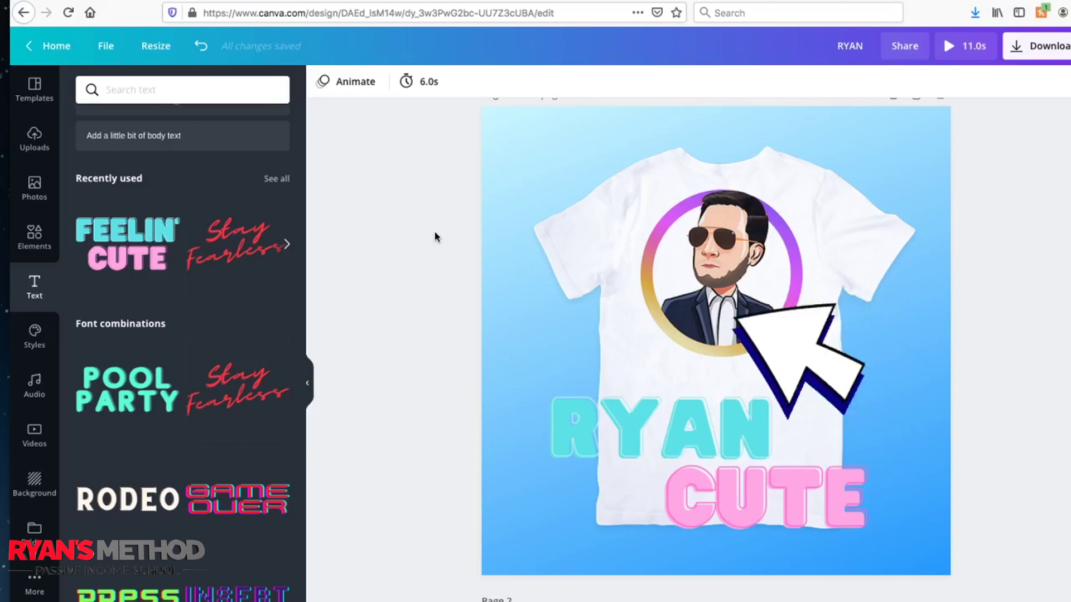
# Delete the blank Page 2, then preview the 6-second animated design full screen.
pyautogui.scroll(1, 435, 237)
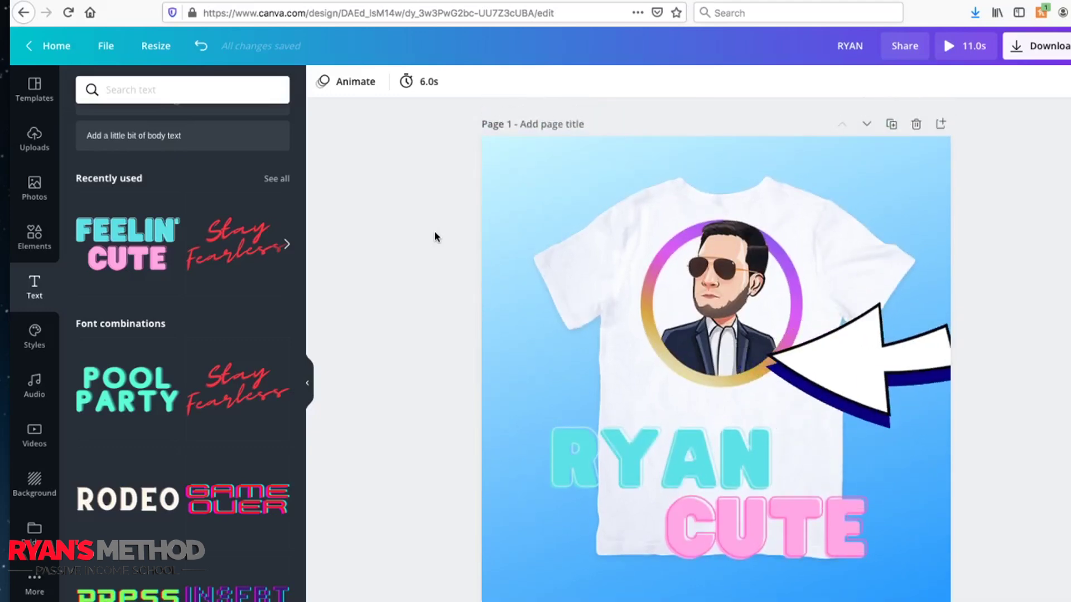
pyautogui.scroll(-5, 435, 234)
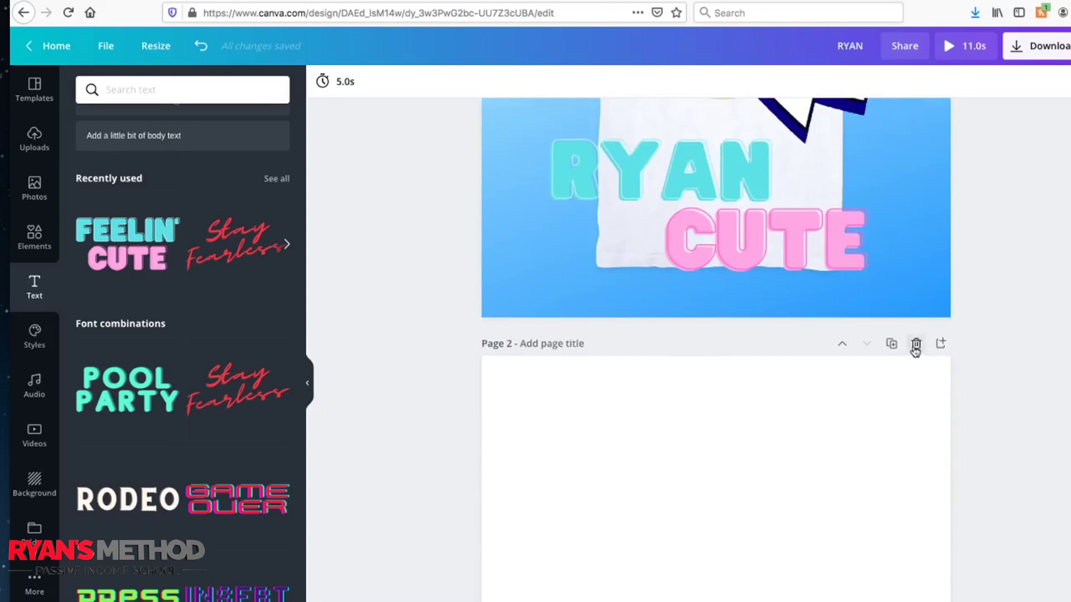
pyautogui.click(915, 344)
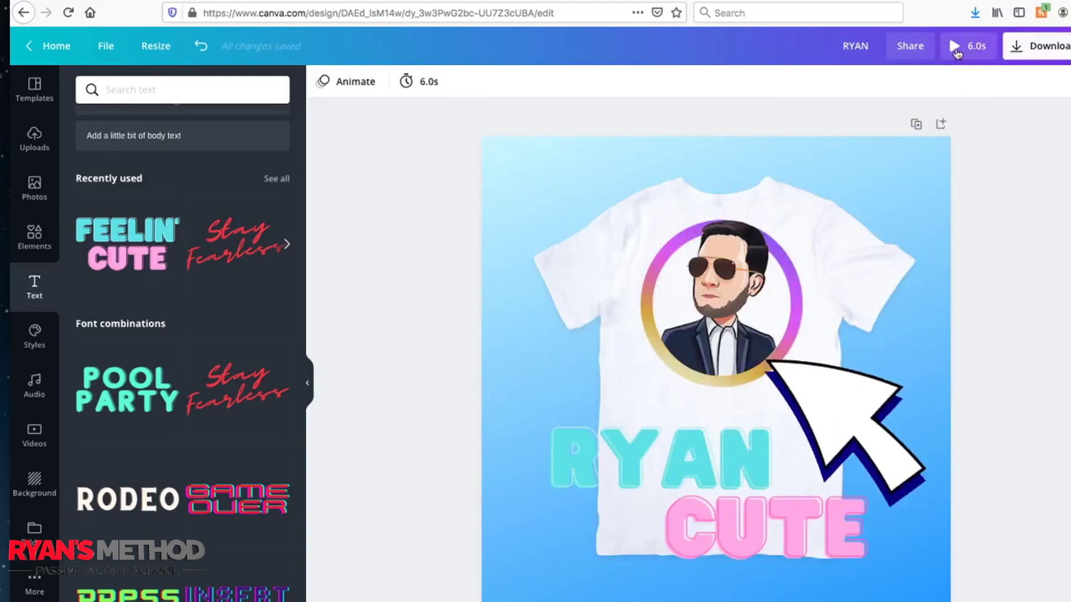
pyautogui.click(955, 48)
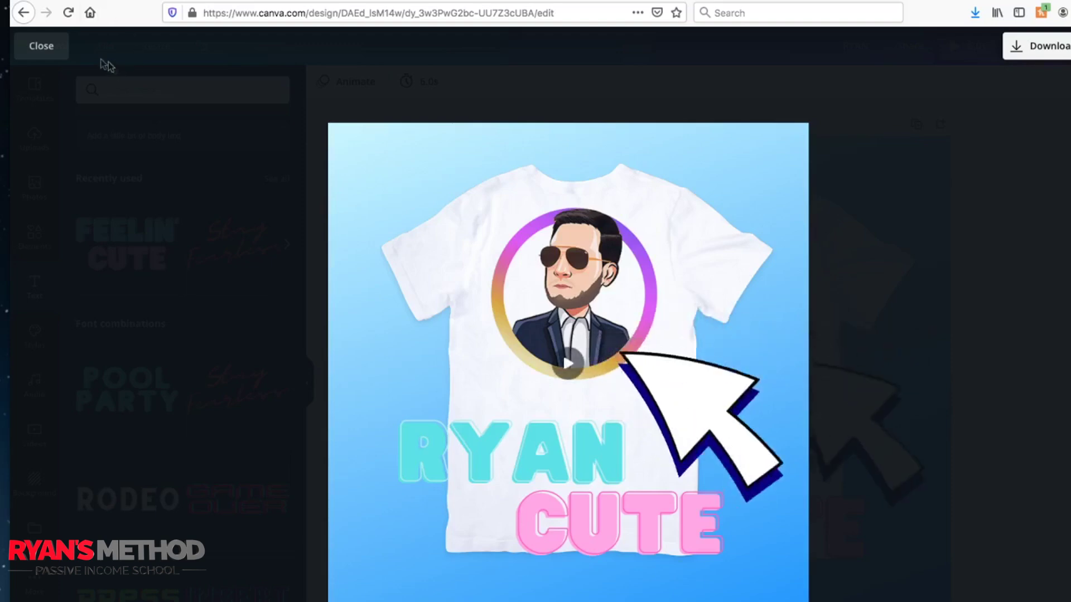
pyautogui.click(42, 47)
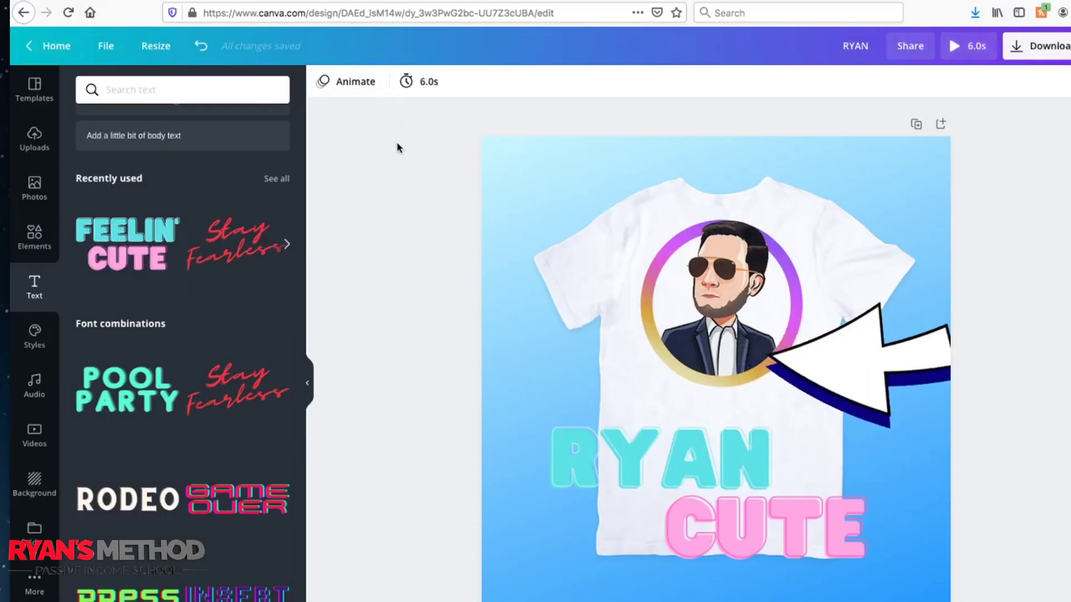
# Apply the Tumble page animation to the T-shirt page and close its full-screen preview.
pyautogui.click(355, 84)
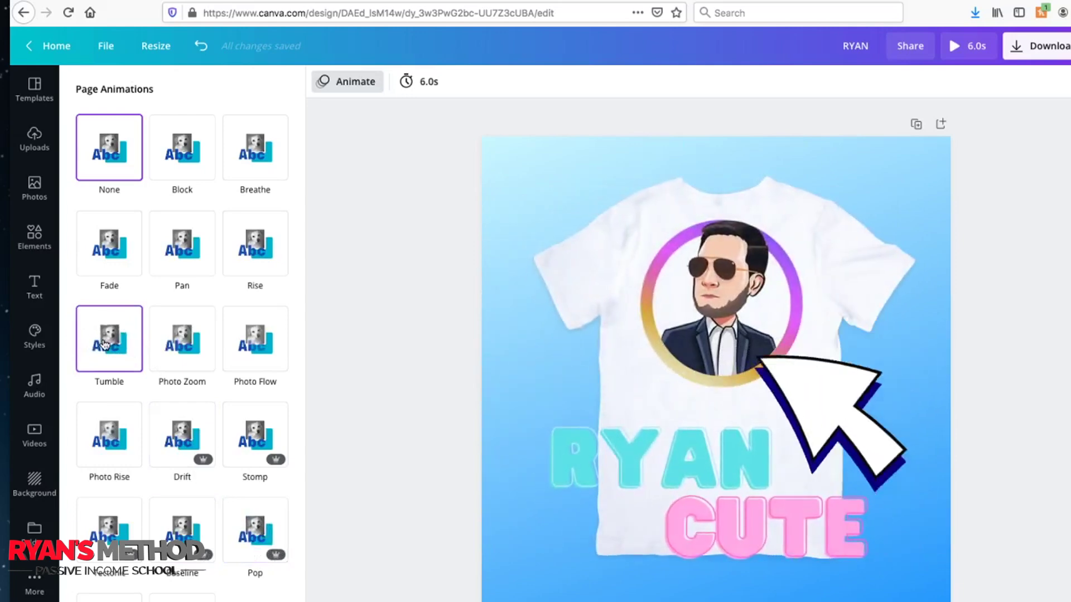
pyautogui.click(104, 344)
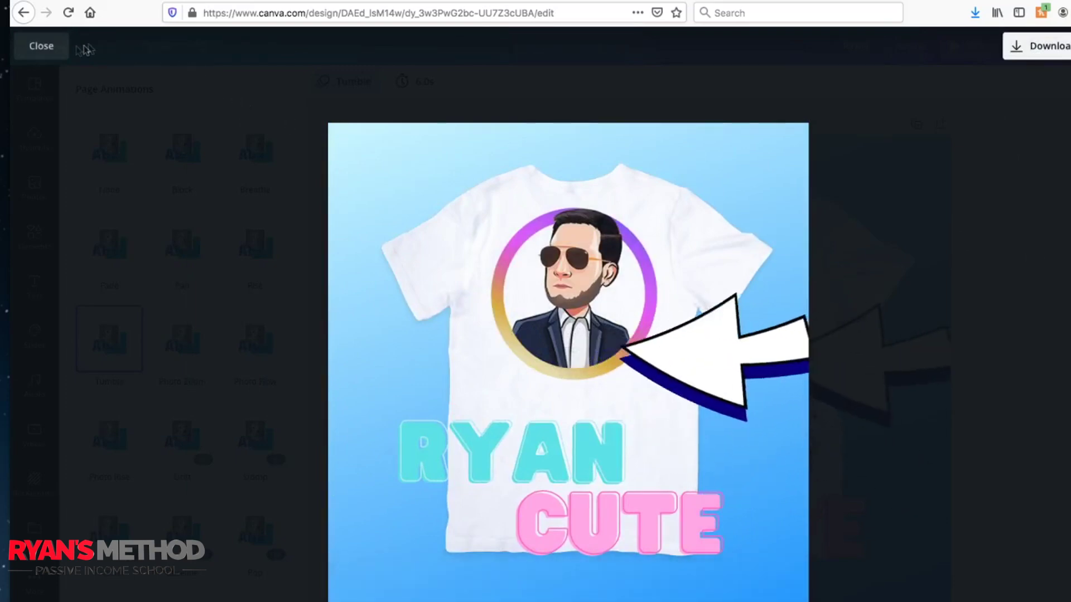
pyautogui.click(48, 51)
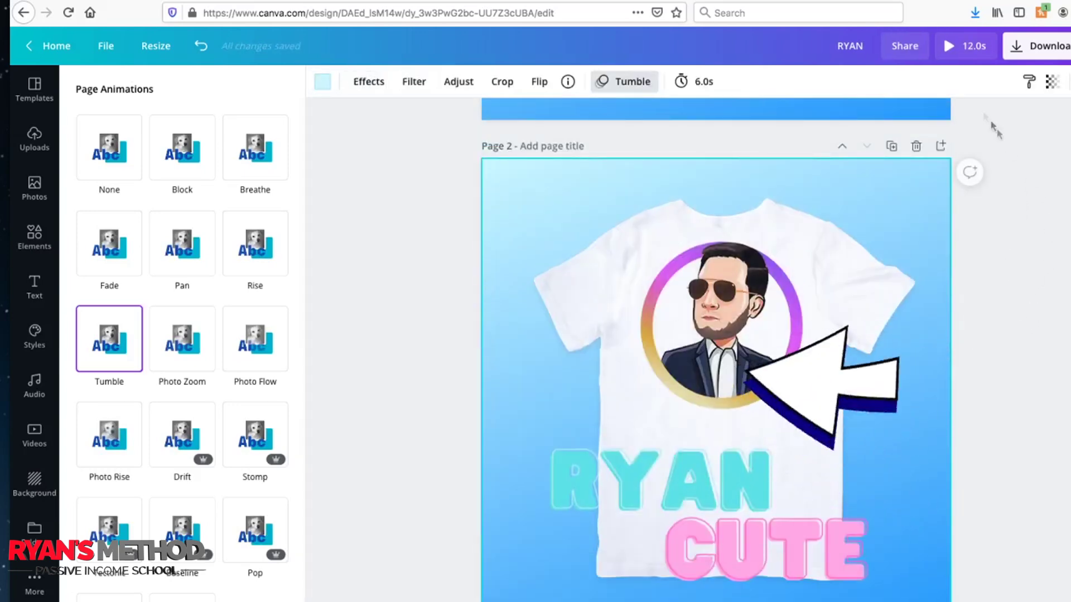
# Preview the two-page Tumble animation full screen, then bring up the video download options.
pyautogui.click(951, 50)
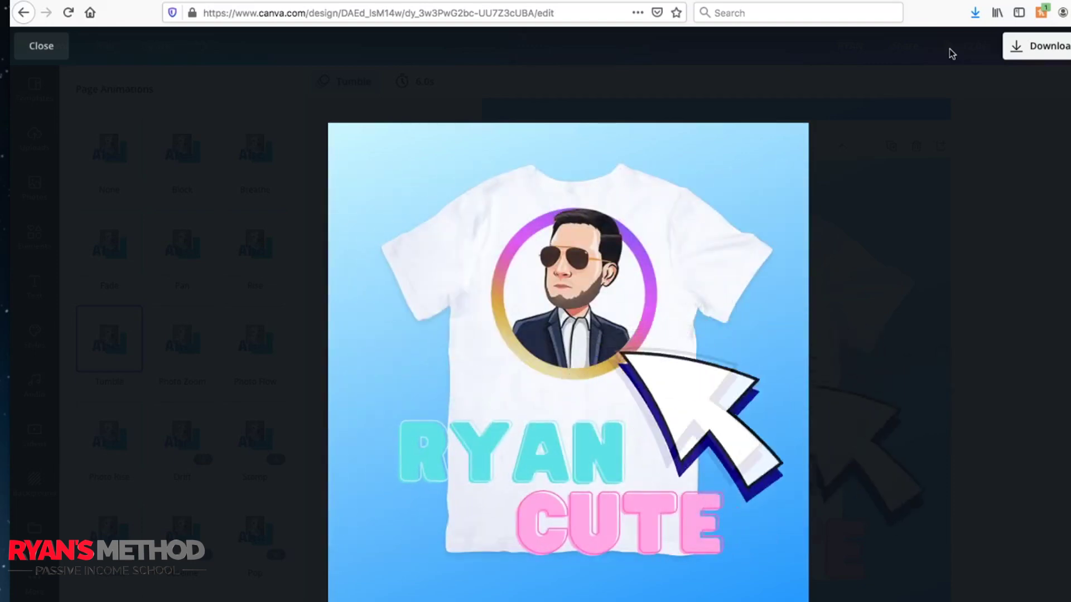
pyautogui.click(49, 52)
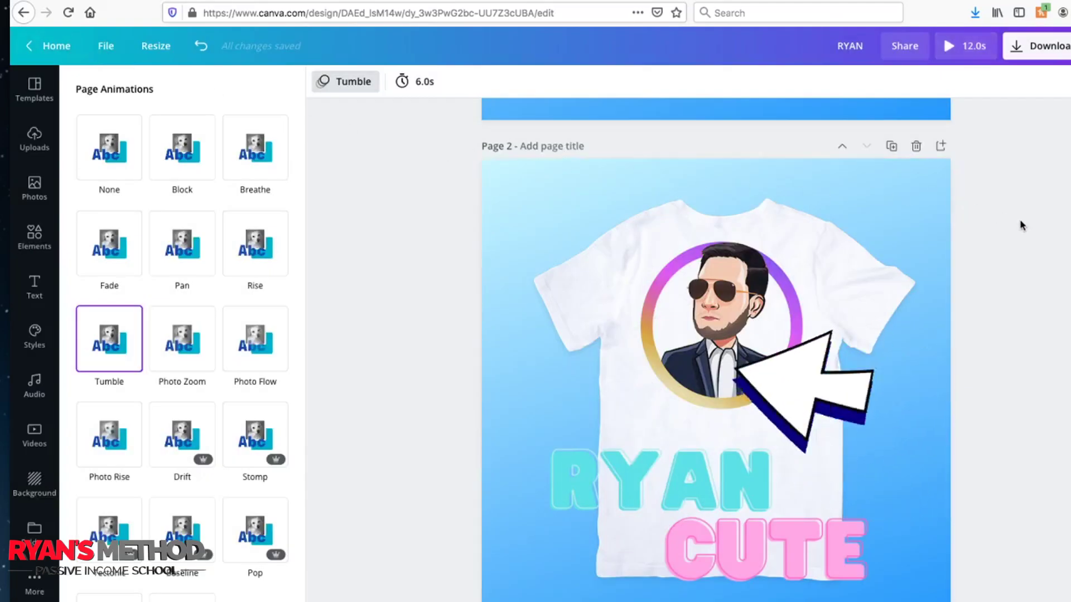
pyautogui.click(1012, 53)
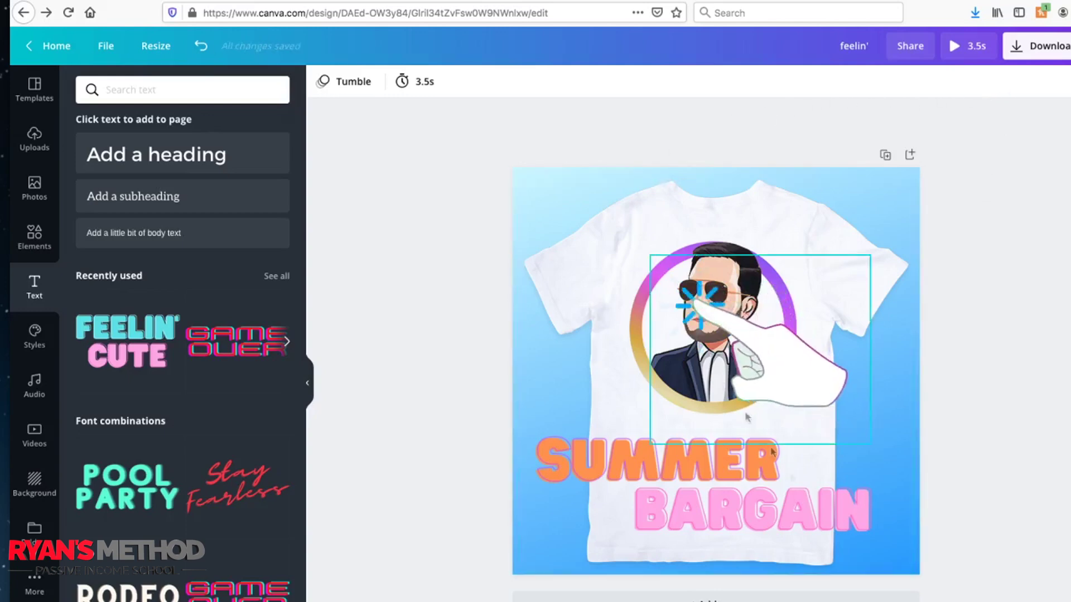
# Duplicate the SUMMER BARGAIN page and preview the resulting 7.0 s design full screen.
pyautogui.click(885, 155)
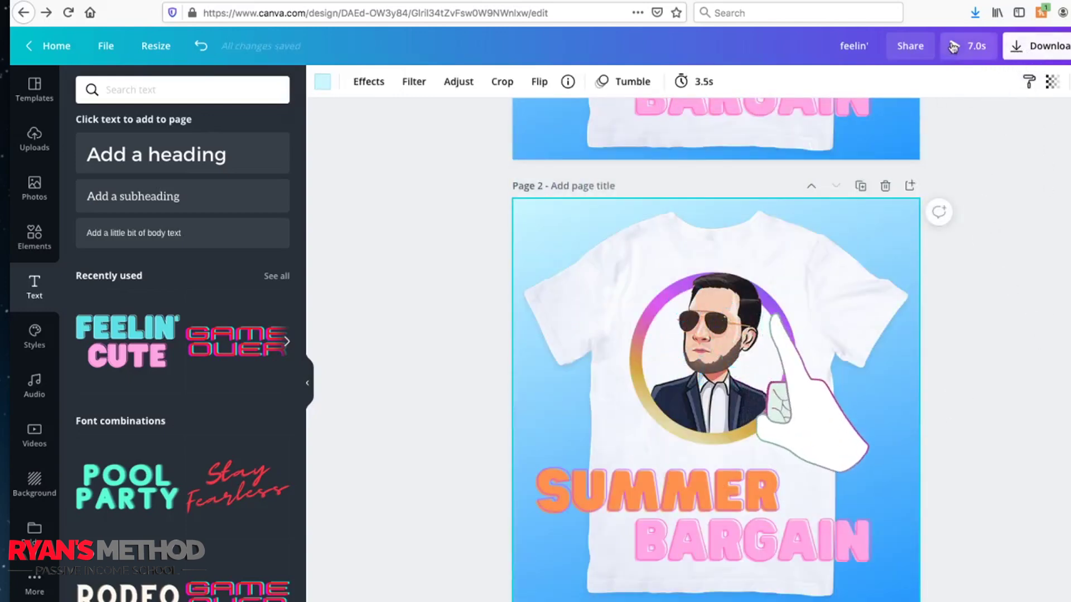
pyautogui.click(954, 48)
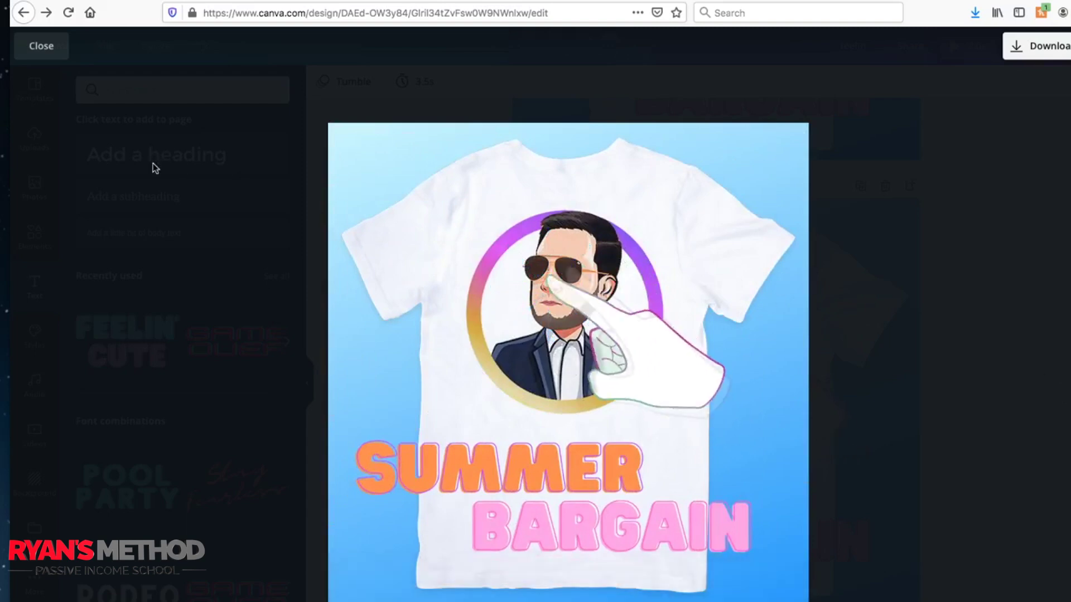
pyautogui.click(42, 46)
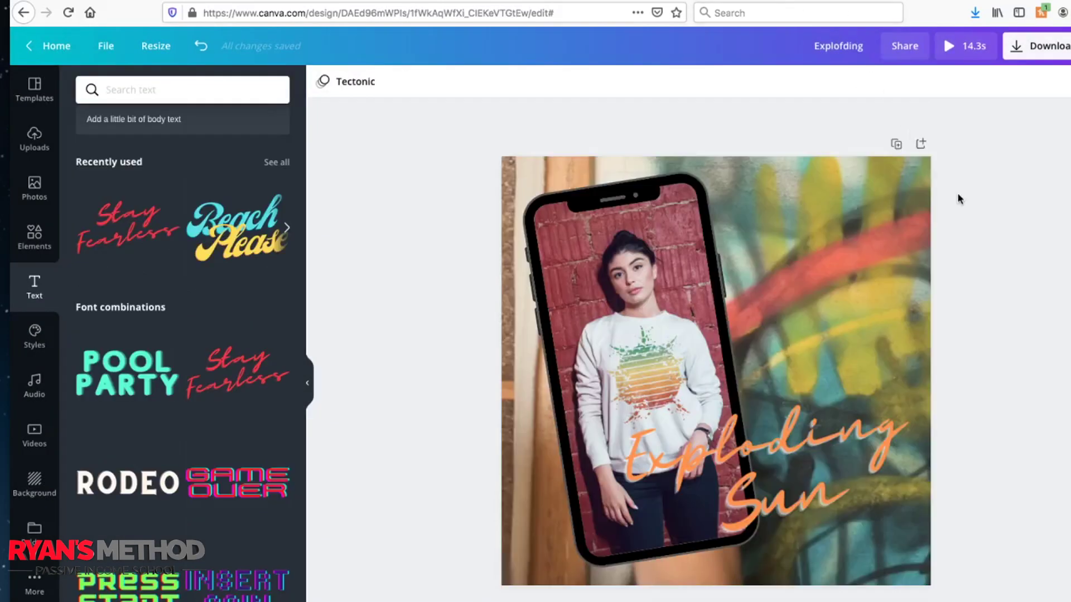
# Preview the Exploding Sun Tectonic animation, then add a blank 5-second page after page 1.
pyautogui.click(947, 49)
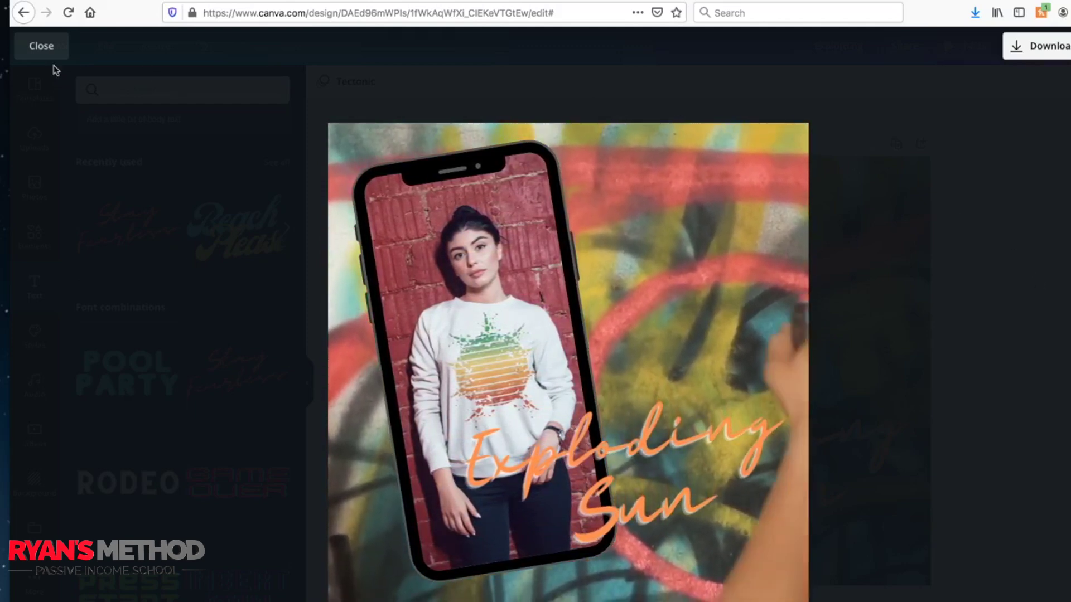
pyautogui.click(42, 46)
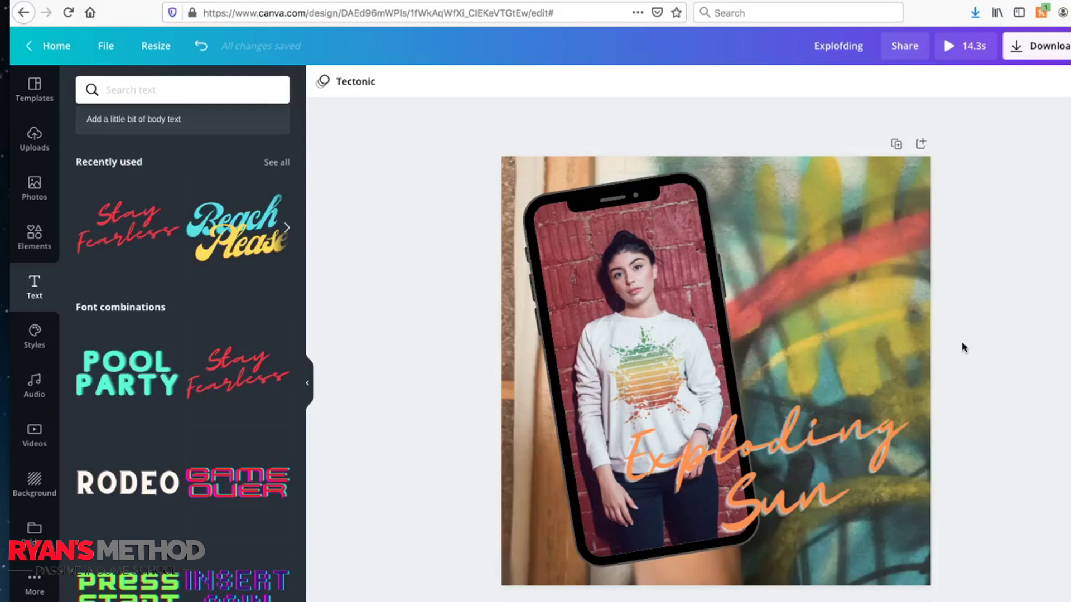
pyautogui.press('super+Return')
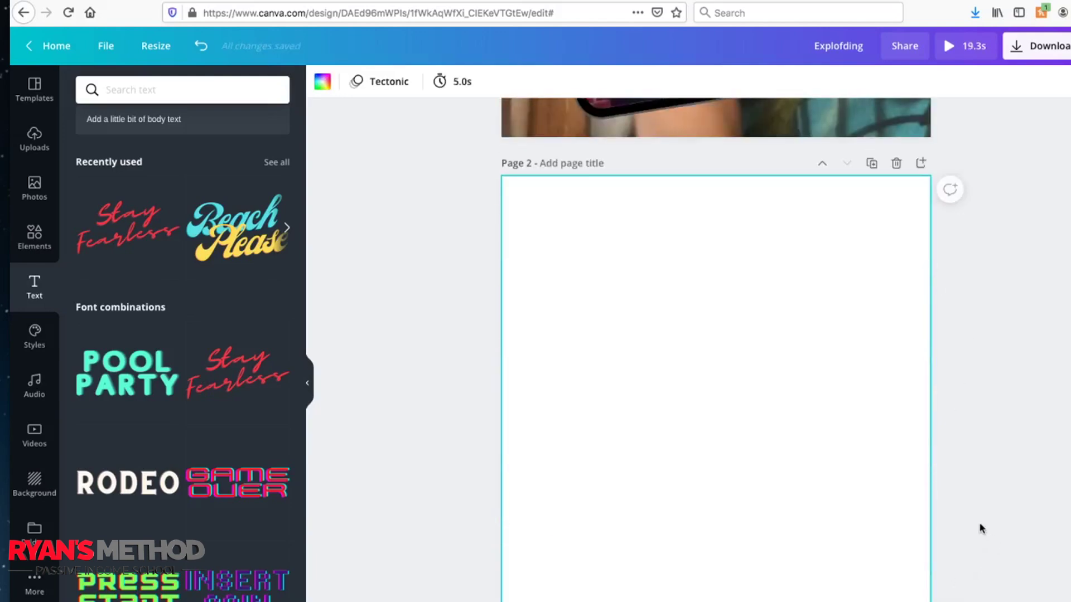
# Place the uploaded splash sun image on the blank page 2.
pyautogui.click(981, 529)
pyautogui.scroll(1, 382, 282)
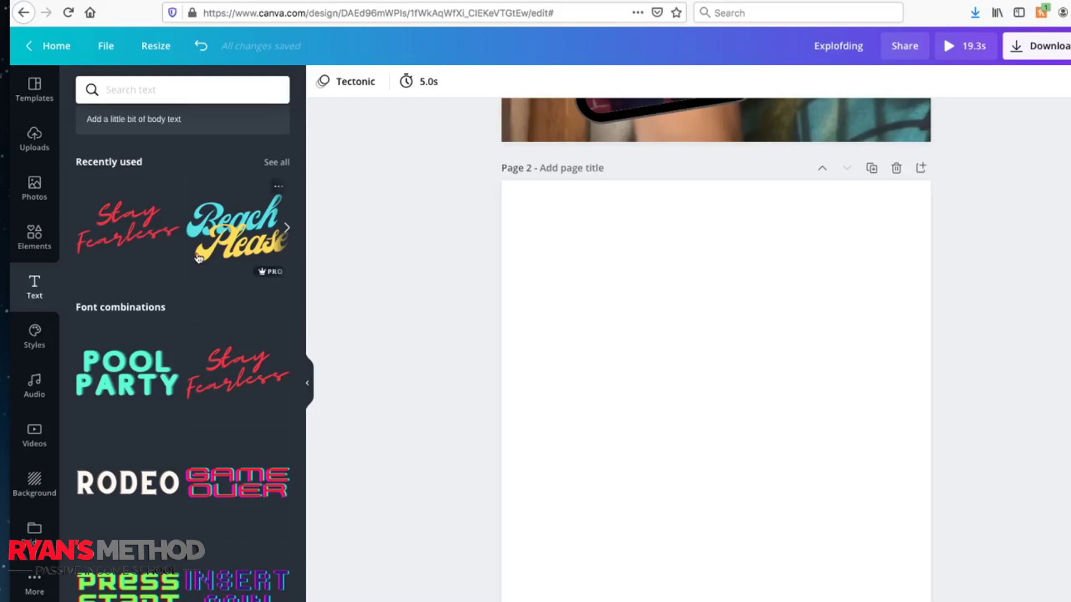
pyautogui.scroll(5, 571, 189)
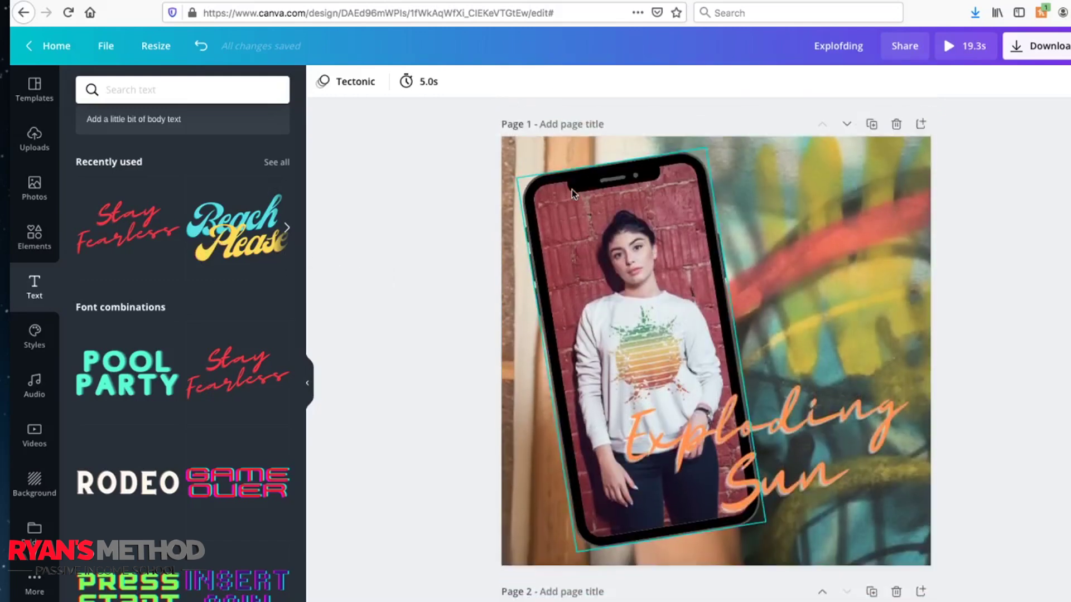
pyautogui.scroll(-3, 571, 189)
pyautogui.scroll(-2, 571, 189)
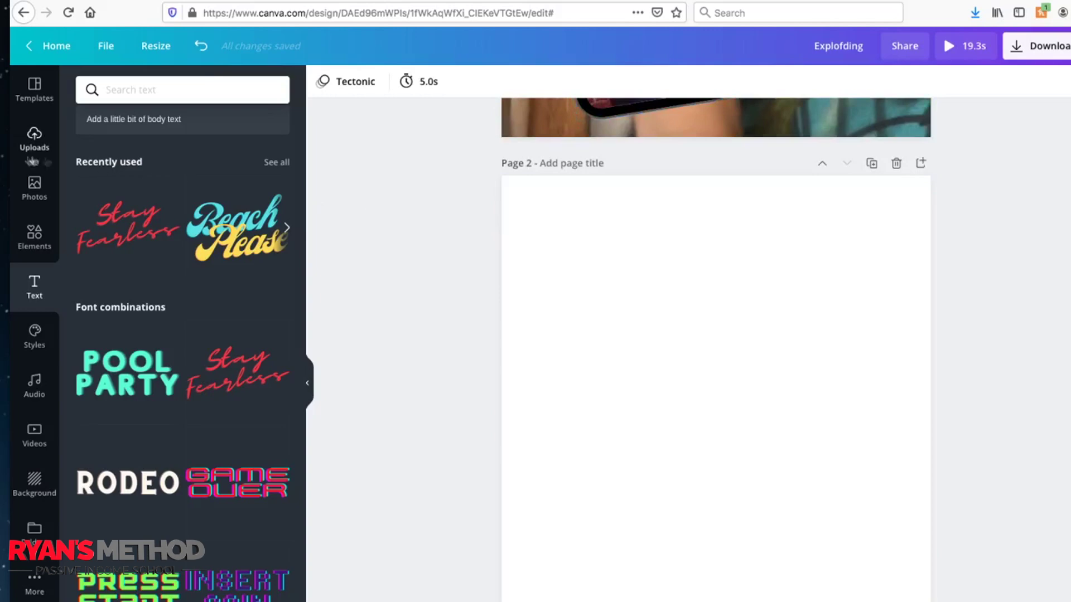
pyautogui.click(29, 144)
pyautogui.click(170, 211)
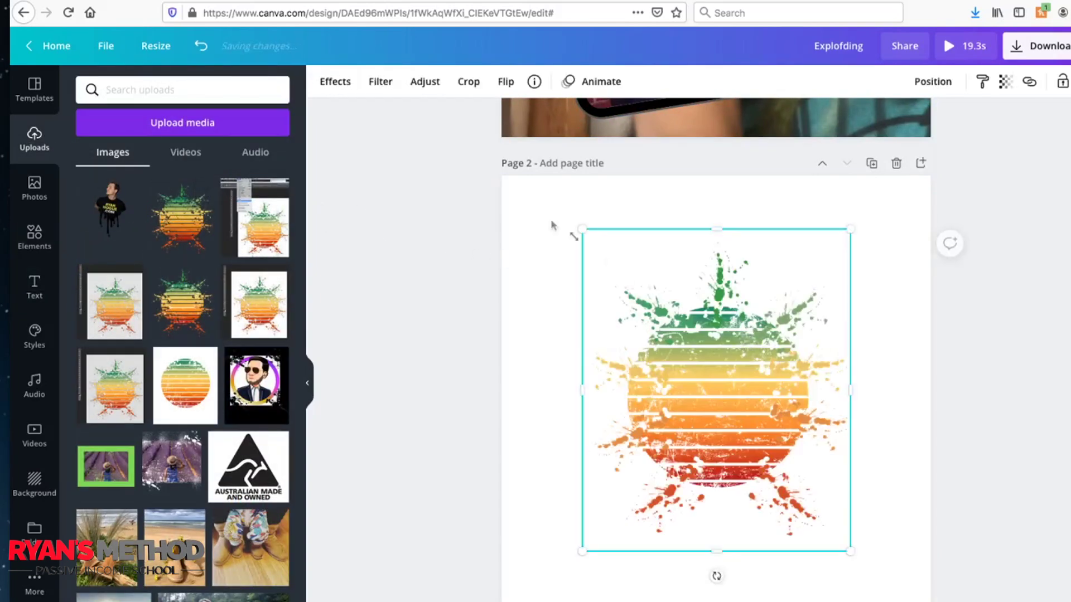
# Apply the T-shirt 2 Smartmockup to the sun image and enlarge it to about 976×651.
pyautogui.click(343, 88)
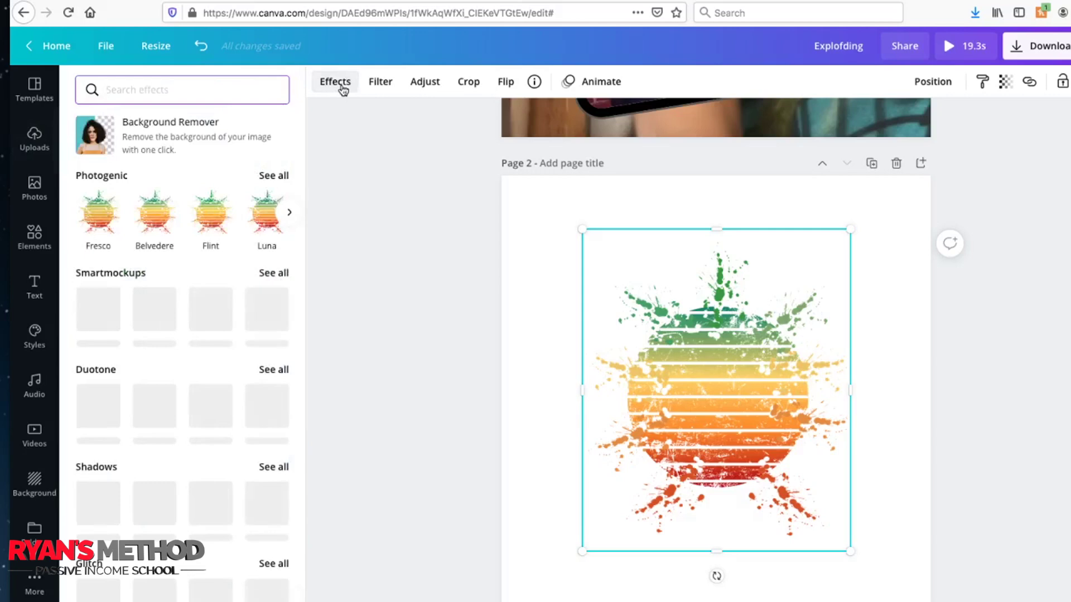
pyautogui.click(273, 272)
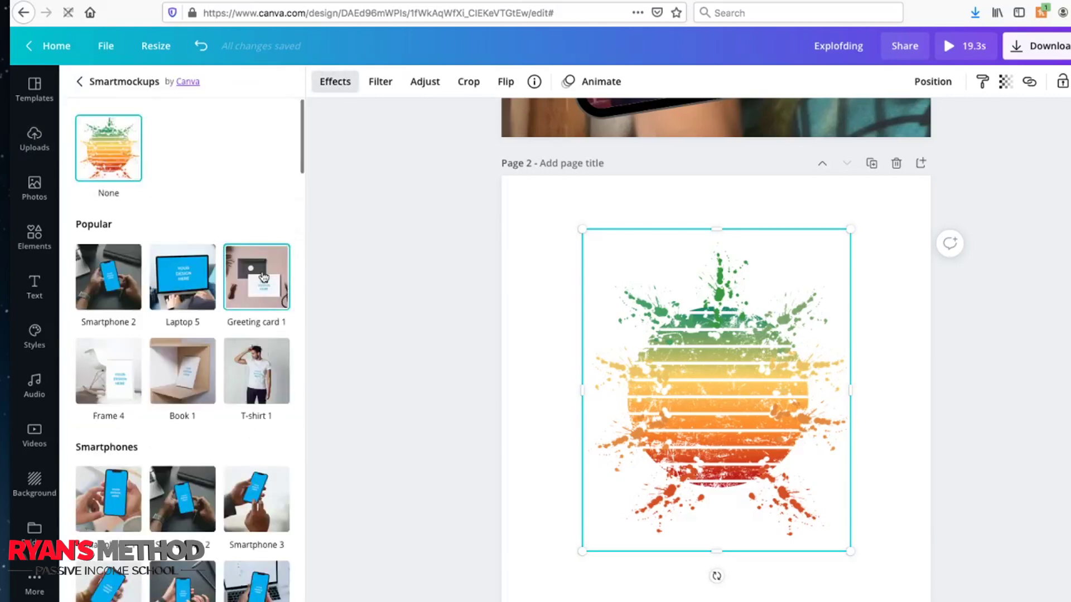
pyautogui.scroll(-20, 264, 276)
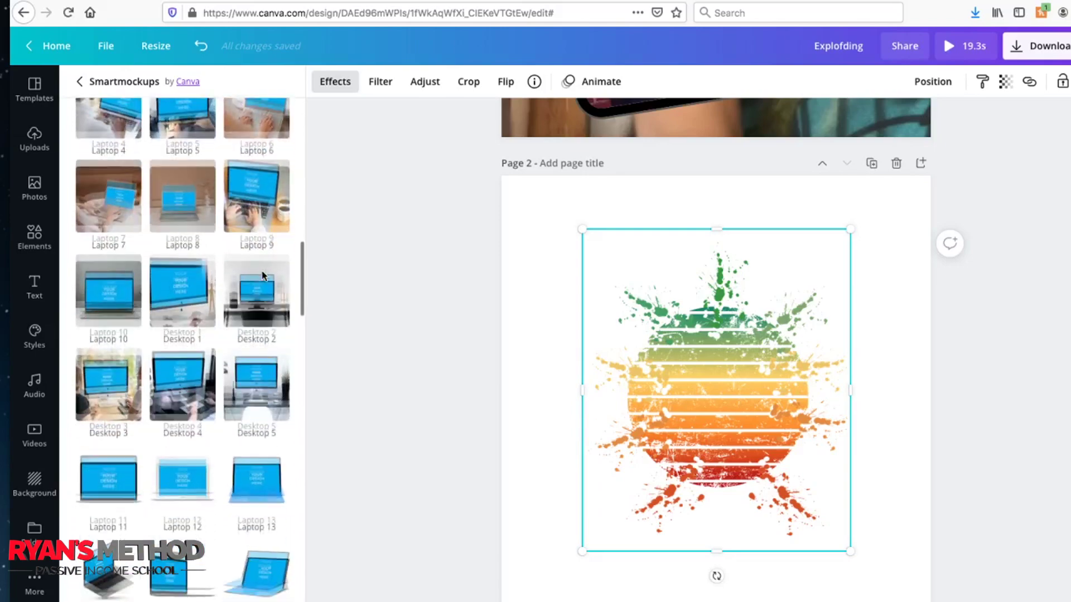
pyautogui.scroll(-15, 263, 275)
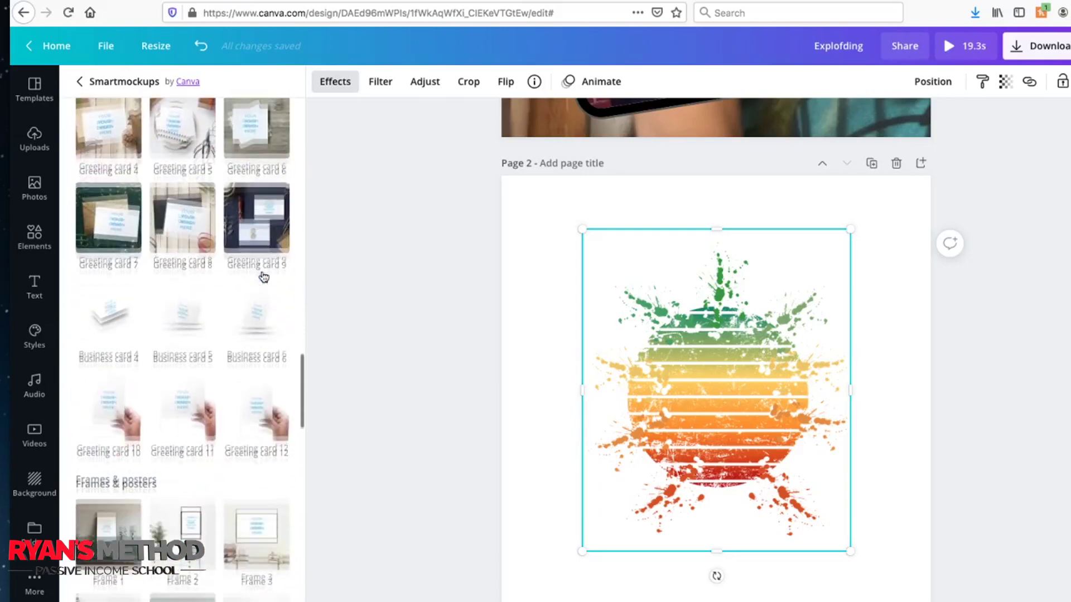
pyautogui.scroll(-15, 263, 276)
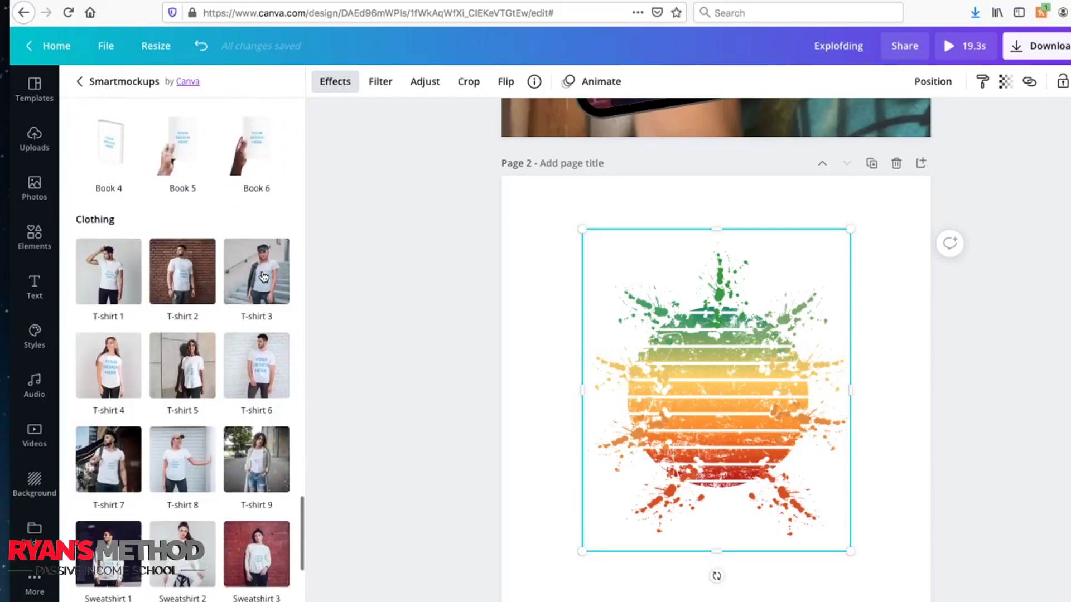
pyautogui.click(195, 271)
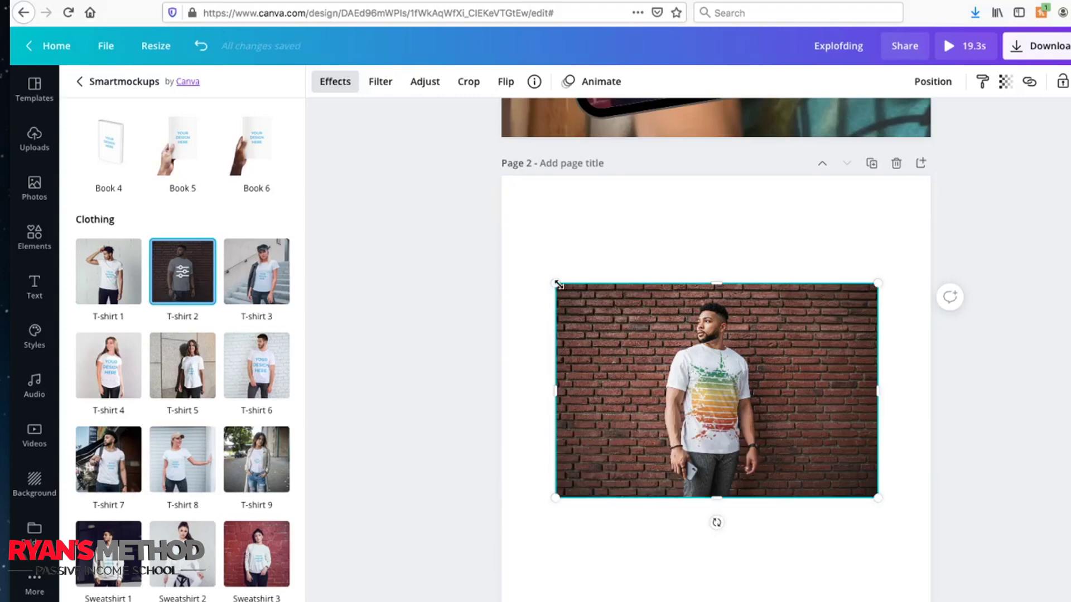
pyautogui.moveTo(559, 285); pyautogui.dragTo(519, 257)
pyautogui.moveTo(868, 495); pyautogui.dragTo(905, 517)
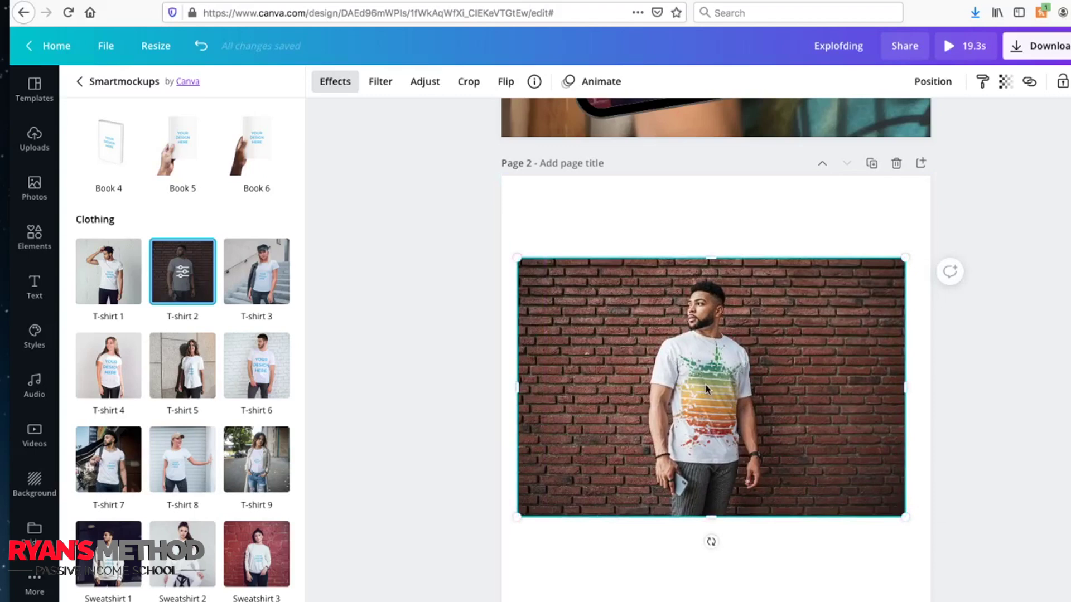
# Set the T-shirt 2 mockup crop to Custom with Size 58 and Vertical position 14.
pyautogui.click(188, 275)
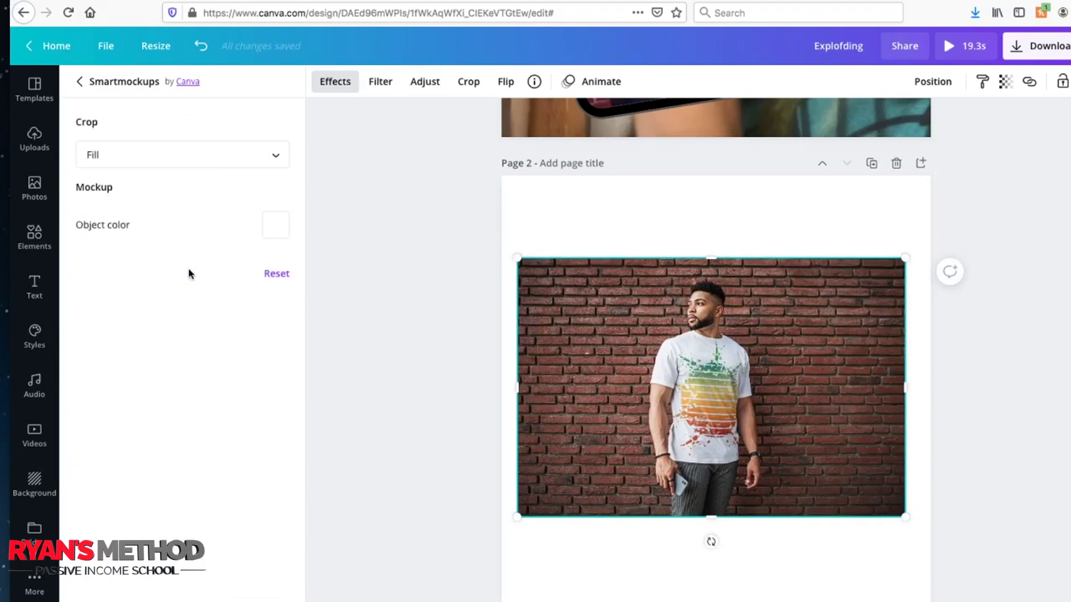
pyautogui.click(276, 158)
pyautogui.click(114, 211)
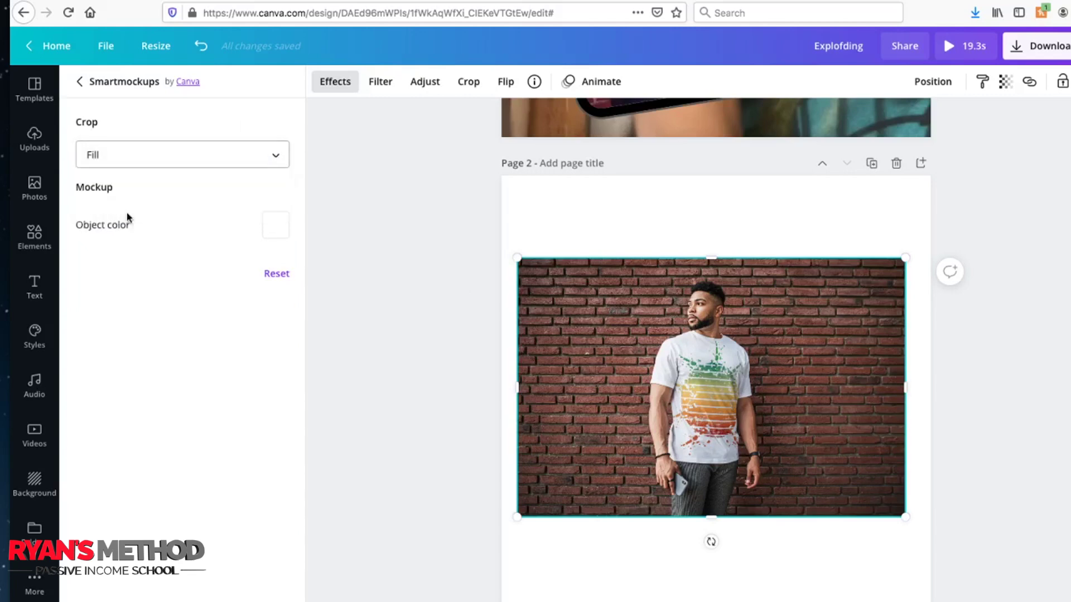
pyautogui.moveTo(179, 288); pyautogui.dragTo(153, 289)
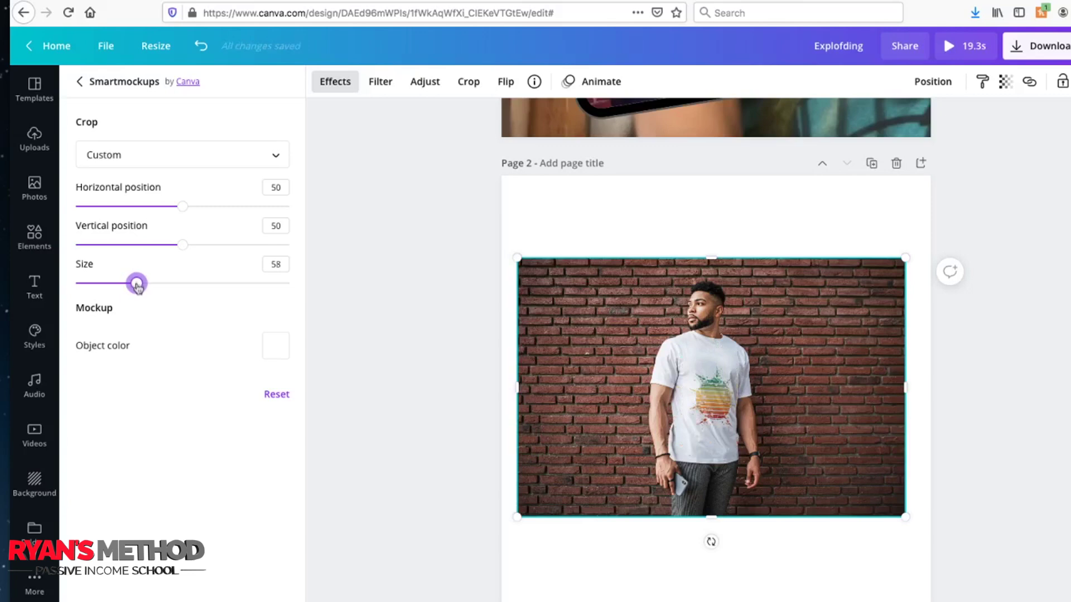
pyautogui.moveTo(159, 246); pyautogui.dragTo(136, 245)
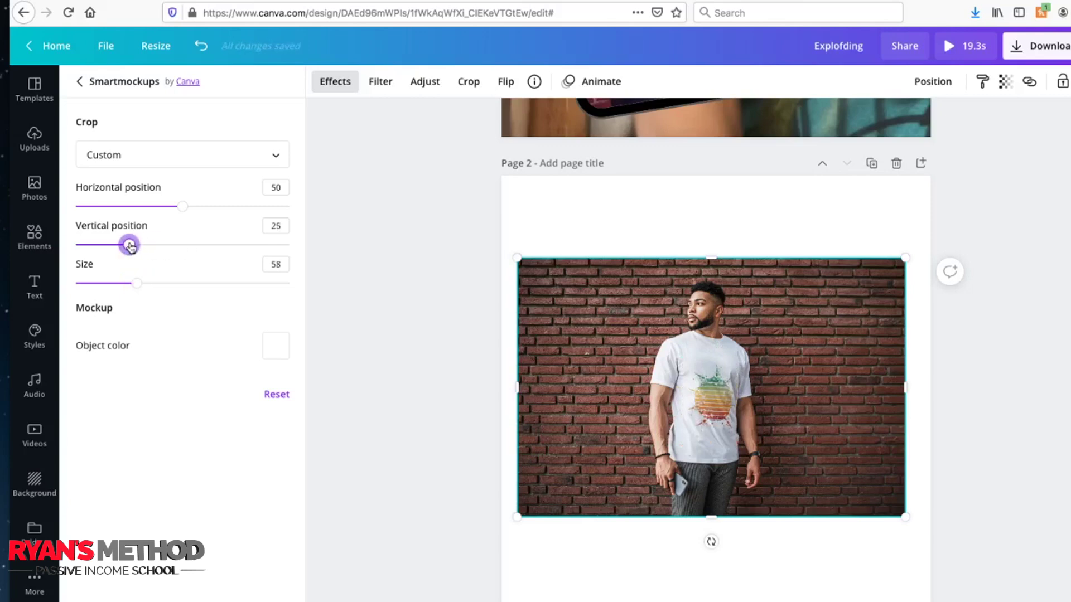
pyautogui.moveTo(118, 246); pyautogui.dragTo(111, 246)
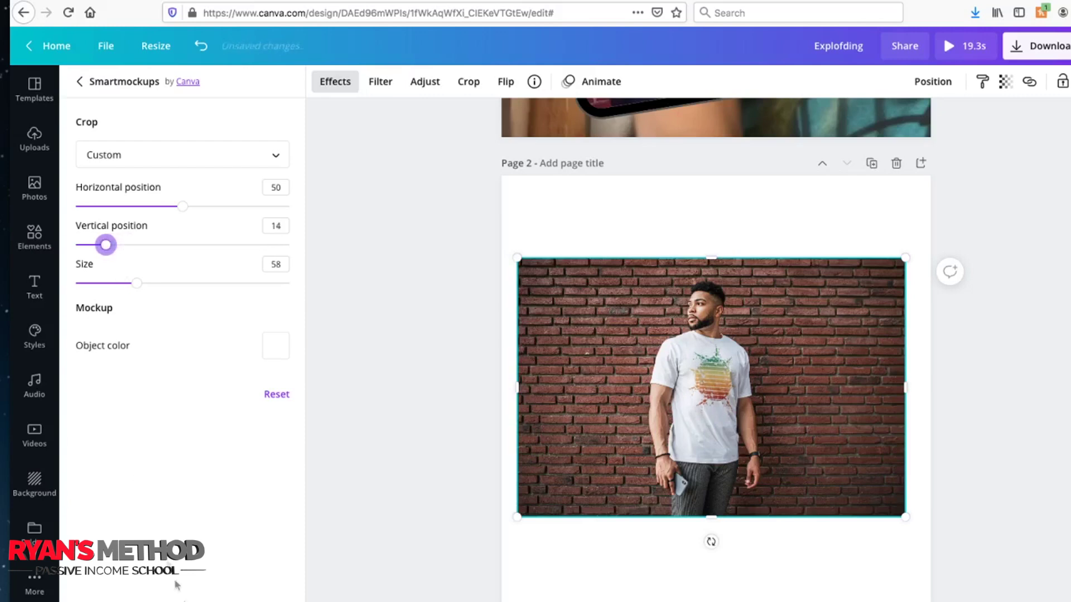
pyautogui.click(552, 354)
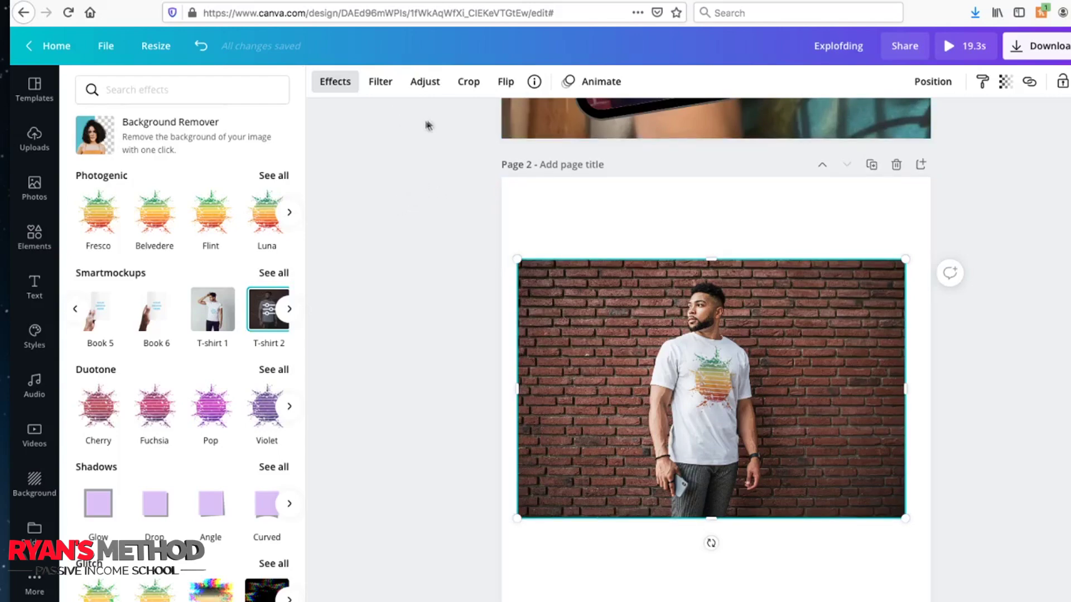
pyautogui.click(538, 350)
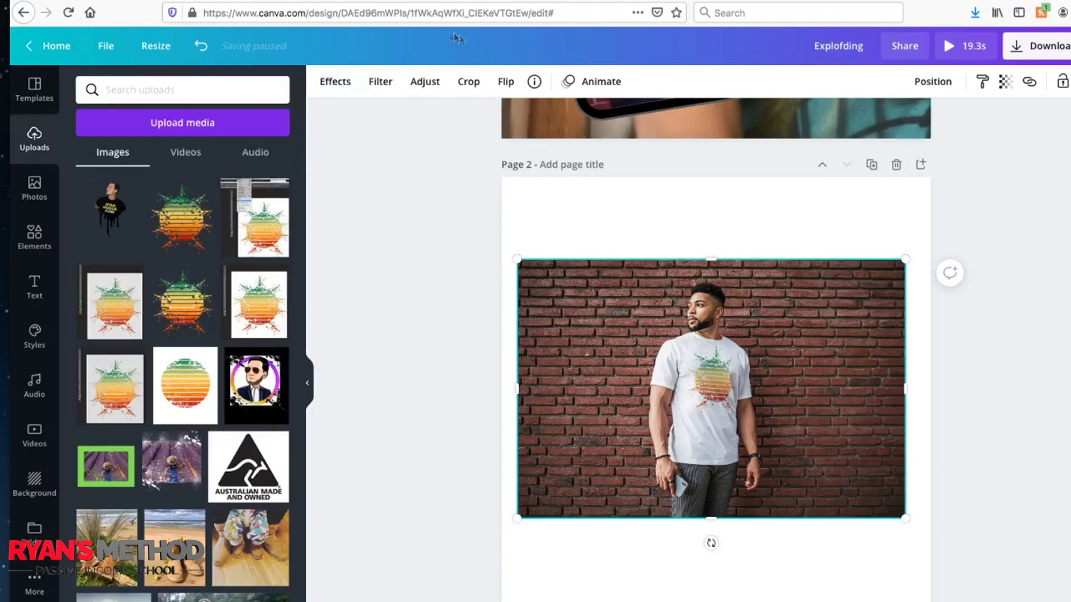
# Crop the brick-wall photo to a narrow portrait frame around the man.
pyautogui.click(469, 82)
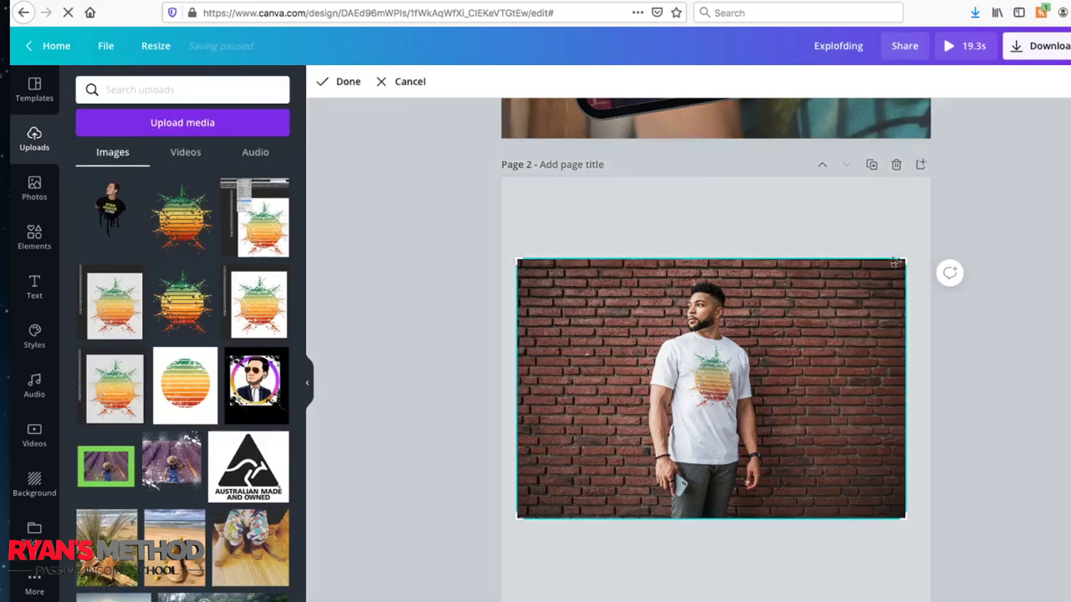
pyautogui.moveTo(900, 261); pyautogui.dragTo(785, 261)
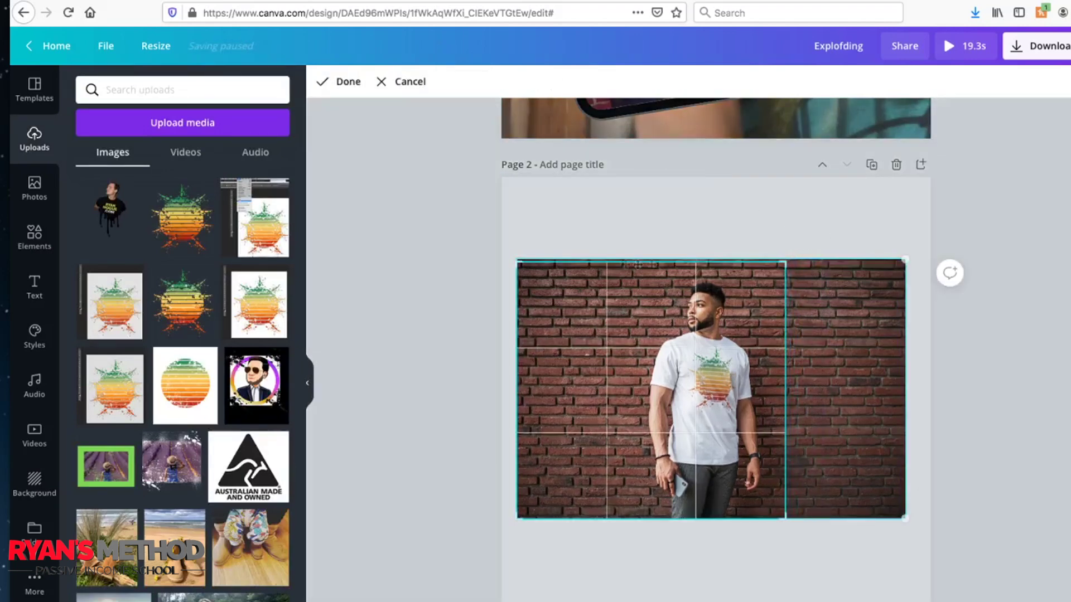
pyautogui.moveTo(520, 267); pyautogui.dragTo(630, 262)
pyautogui.click(450, 270)
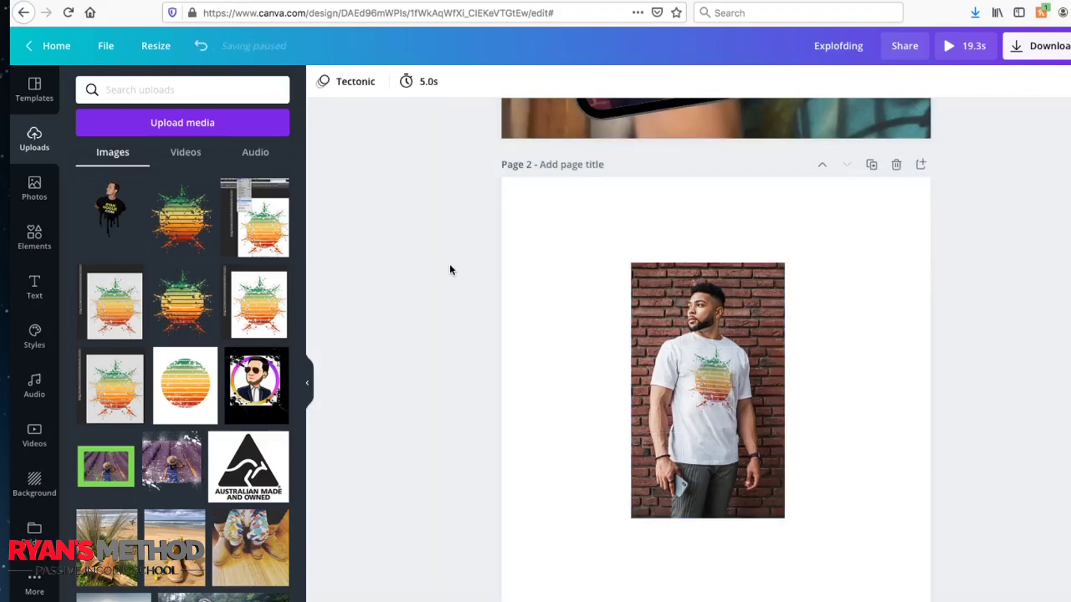
# Add a phone frame from the Elements frames results and drop the man's T-shirt photo into it.
pyautogui.scroll(7, 452, 261)
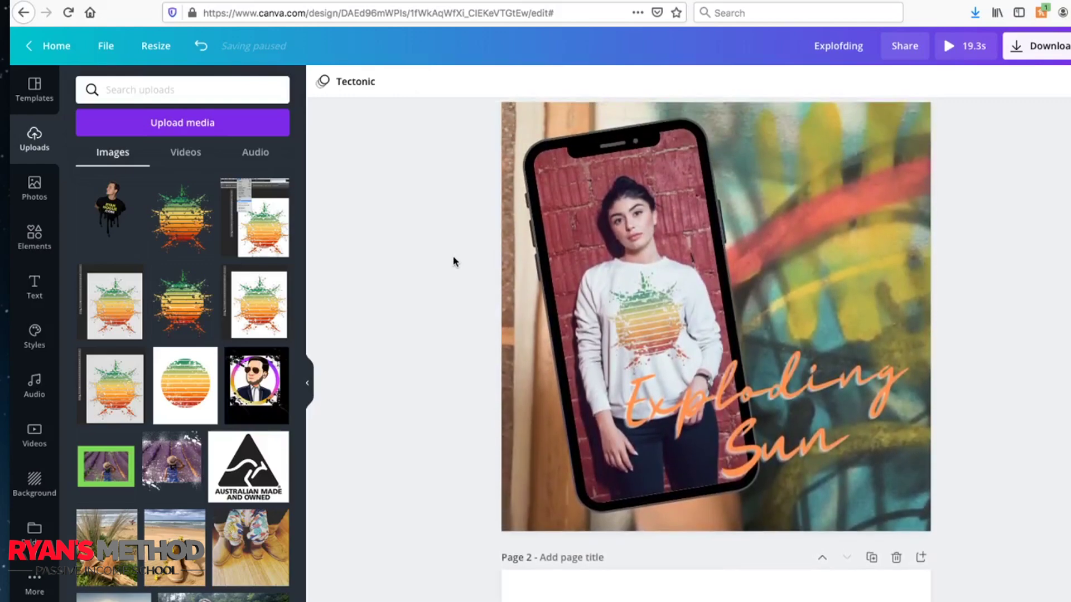
pyautogui.scroll(-7, 453, 261)
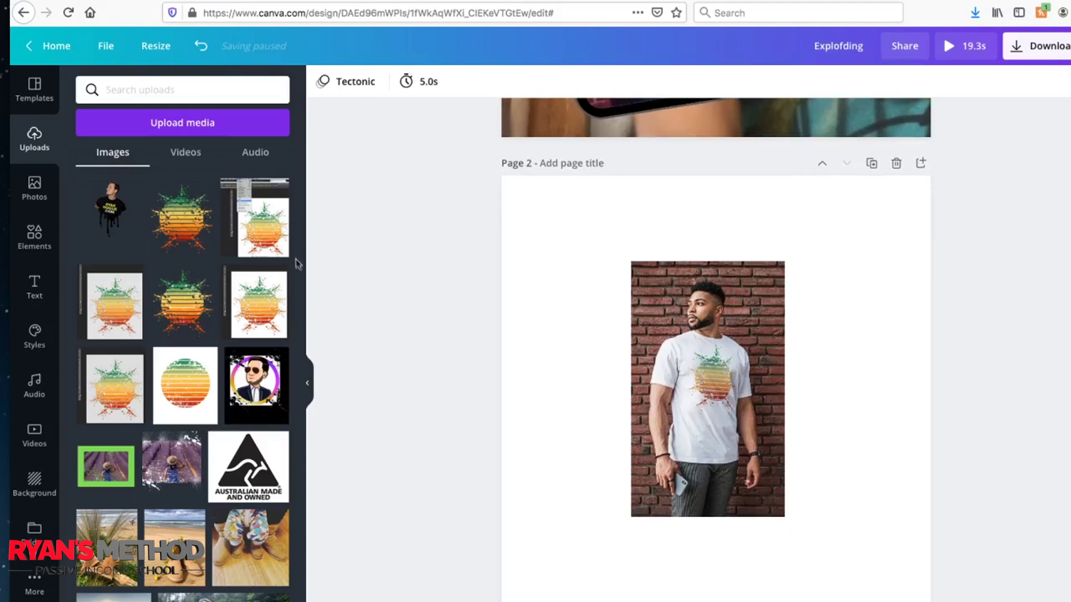
pyautogui.click(43, 243)
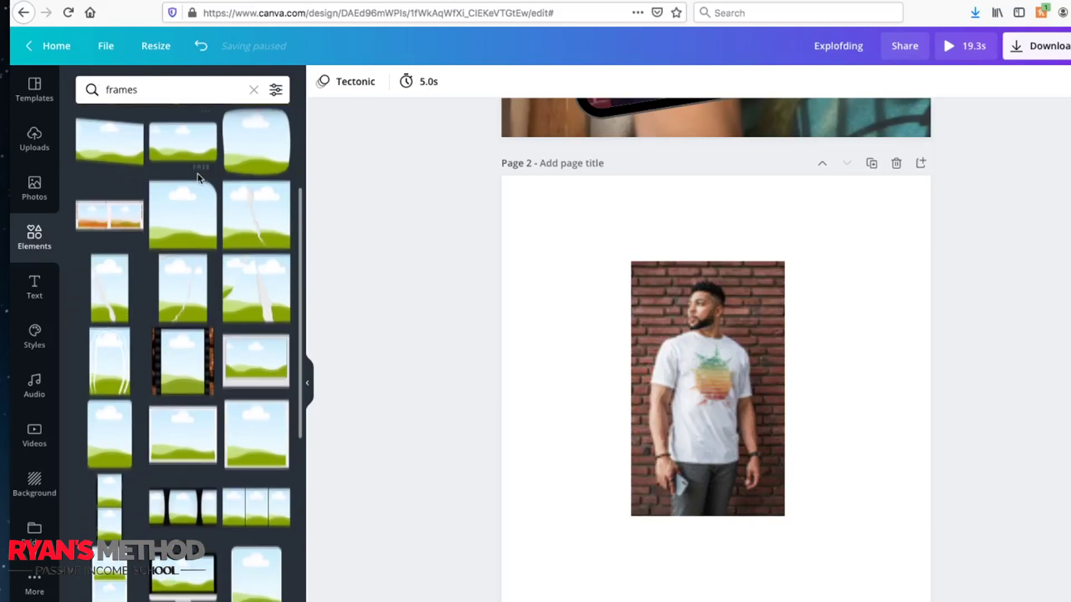
pyautogui.scroll(-3, 198, 175)
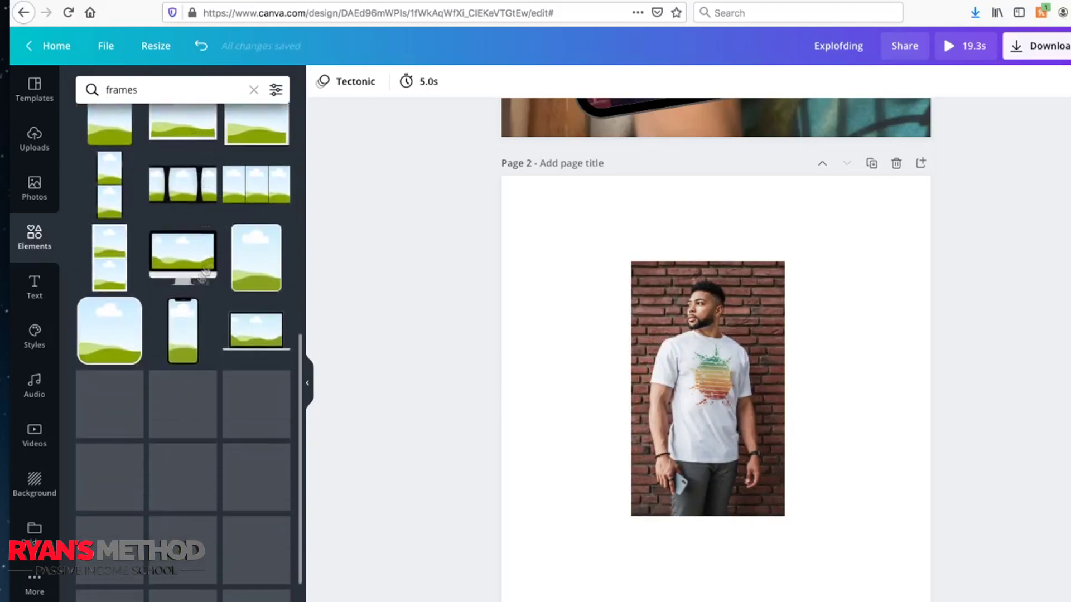
pyautogui.click(182, 333)
pyautogui.moveTo(726, 349); pyautogui.dragTo(847, 298)
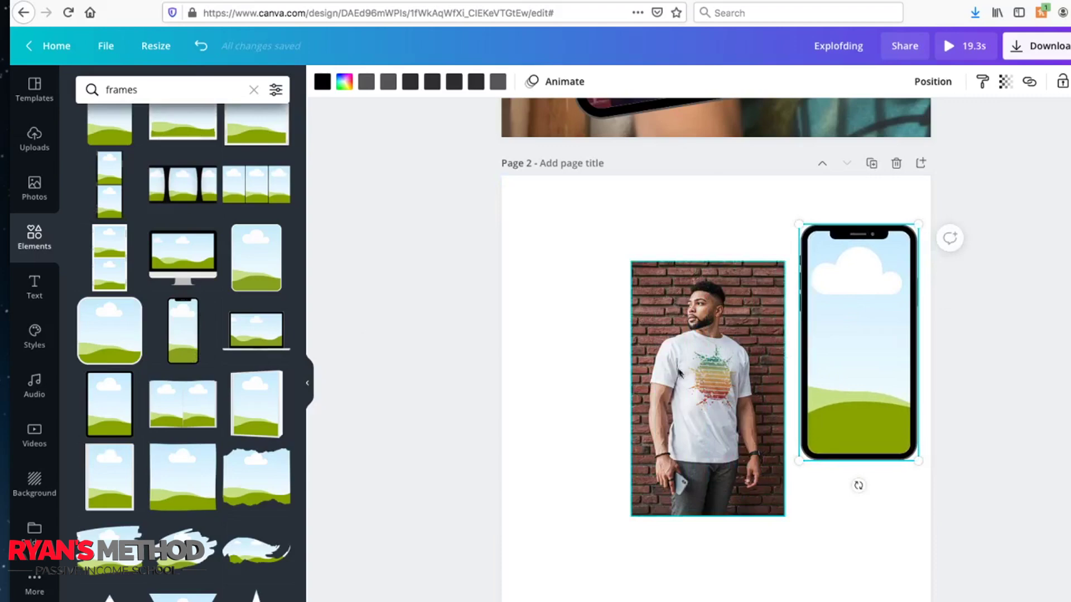
pyautogui.moveTo(678, 382); pyautogui.dragTo(827, 346)
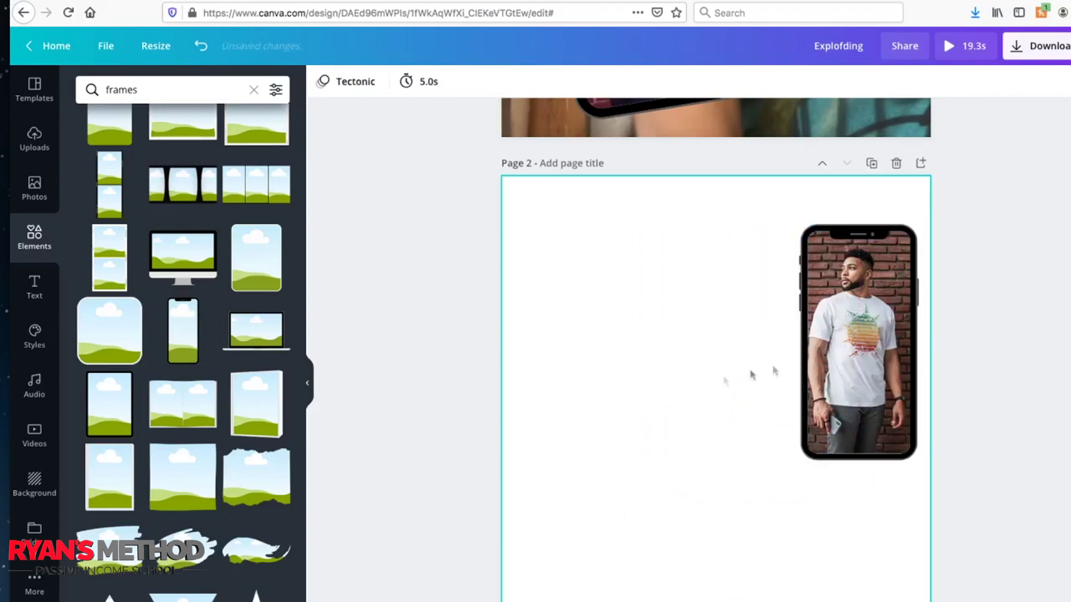
# Enlarge the phone frame and position it on the right side of page 2.
pyautogui.click(814, 440)
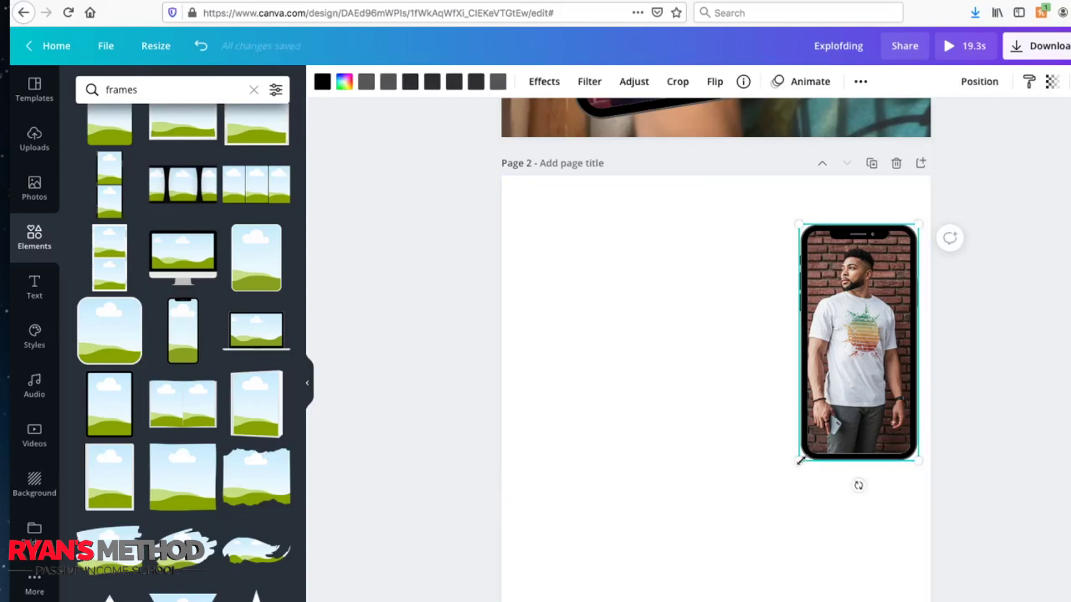
pyautogui.moveTo(801, 457); pyautogui.dragTo(706, 532)
pyautogui.moveTo(831, 576); pyautogui.dragTo(729, 561)
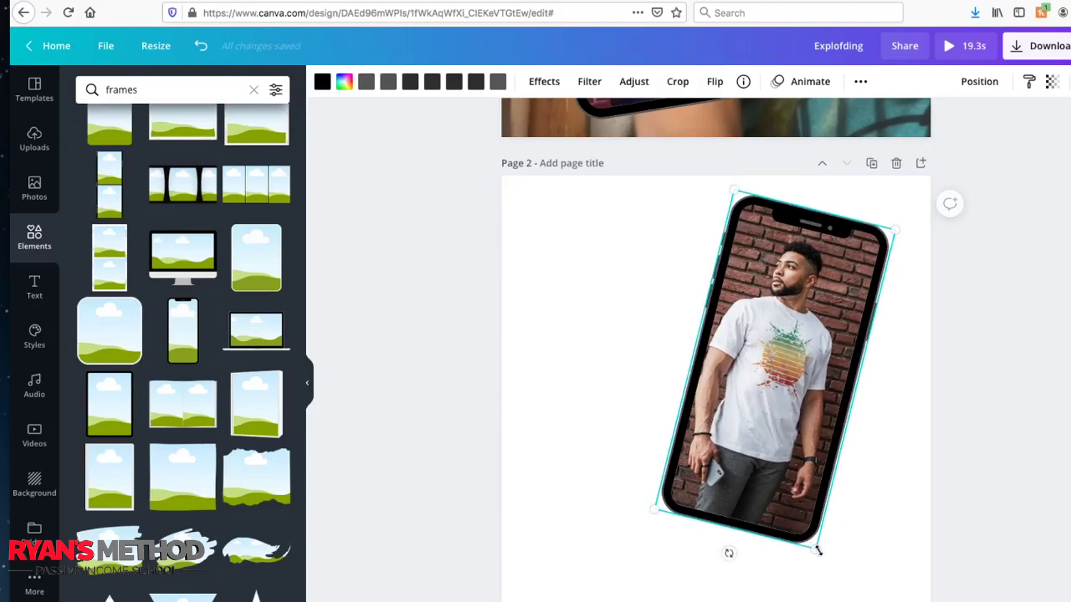
pyautogui.moveTo(818, 551); pyautogui.dragTo(831, 567)
pyautogui.moveTo(729, 569); pyautogui.dragTo(743, 573)
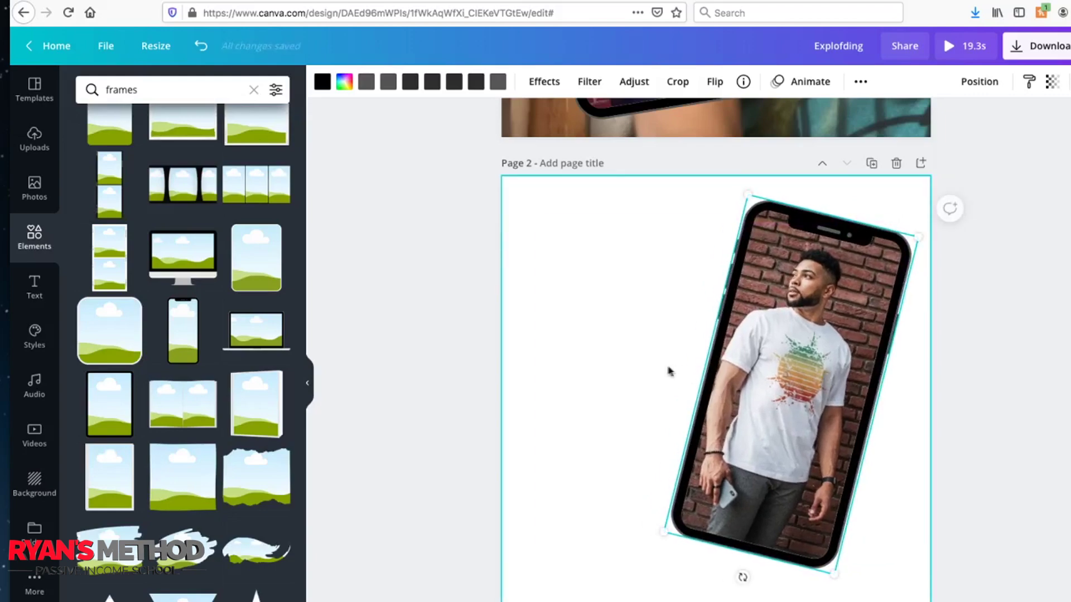
pyautogui.click(611, 375)
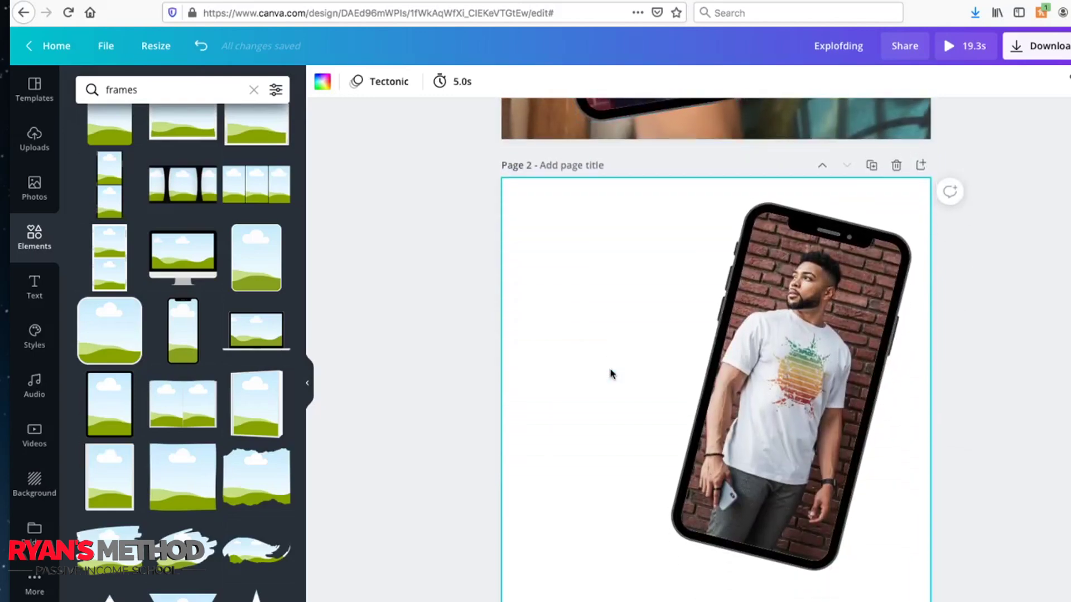
# Add the 9.0s graffiti video to page 2 and enlarge it across the page.
pyautogui.click(397, 285)
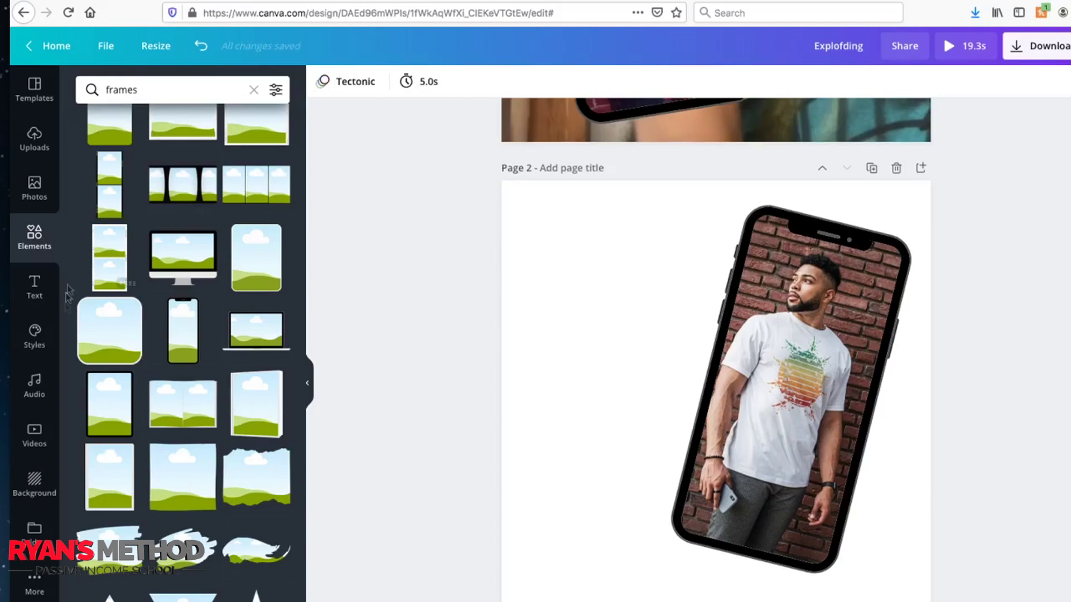
pyautogui.click(35, 431)
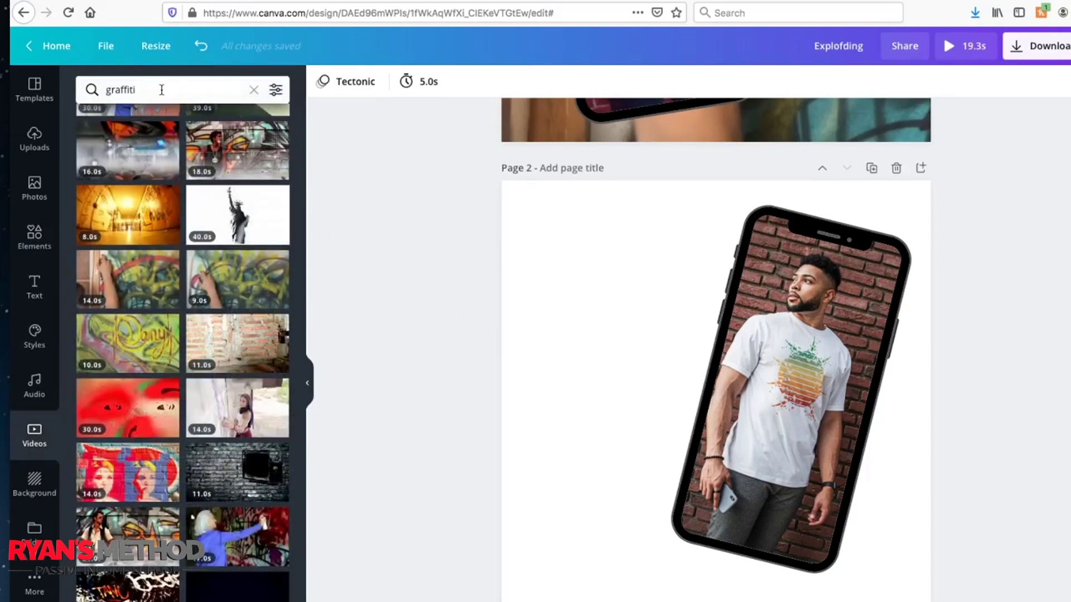
pyautogui.scroll(-10, 217, 220)
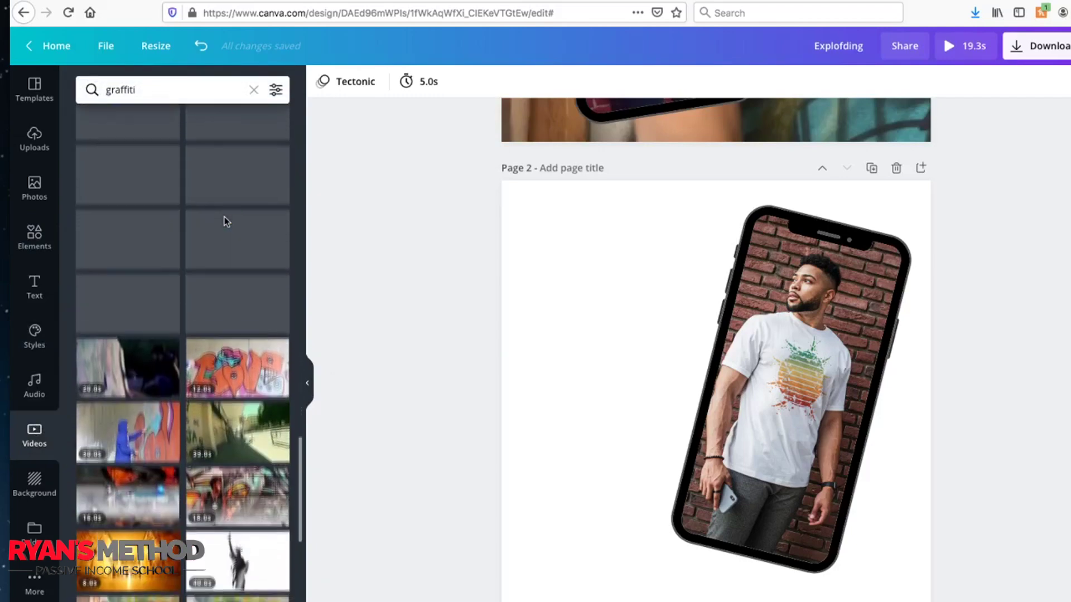
pyautogui.scroll(-3, 225, 223)
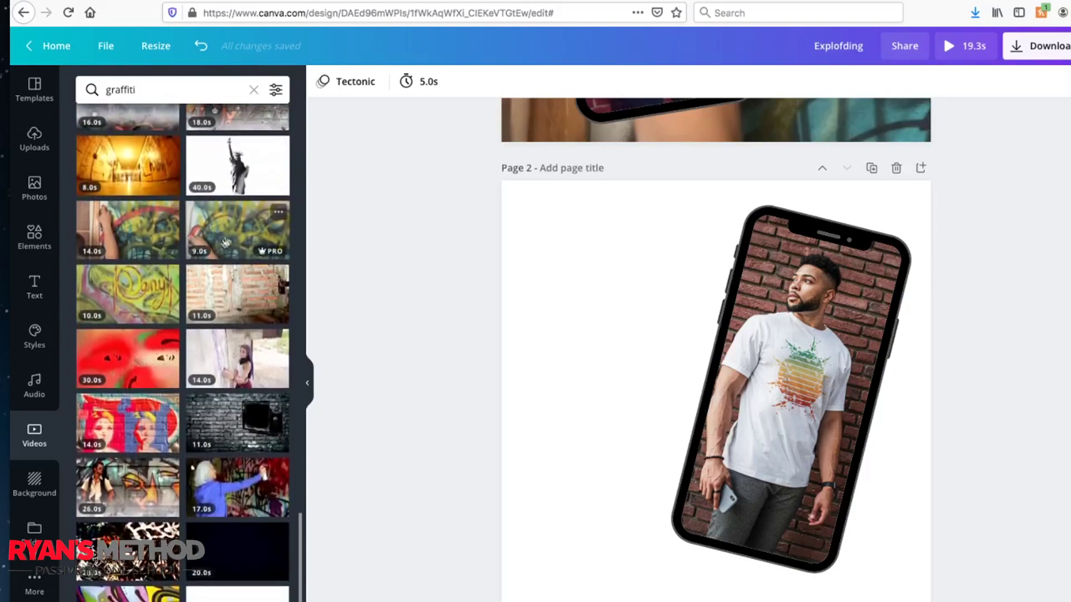
pyautogui.click(236, 228)
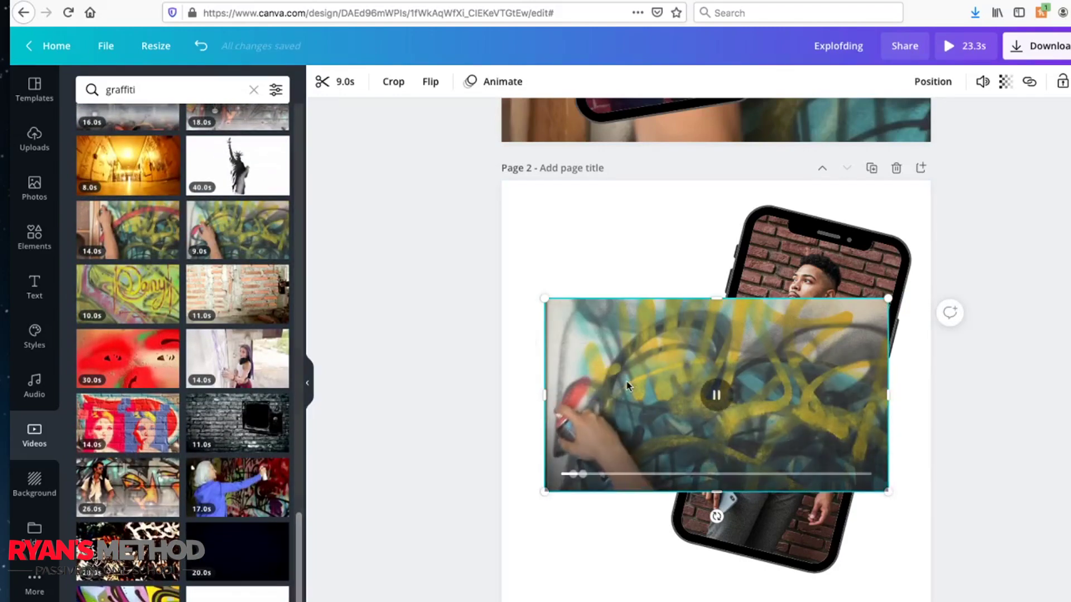
pyautogui.moveTo(626, 380); pyautogui.dragTo(337, 258)
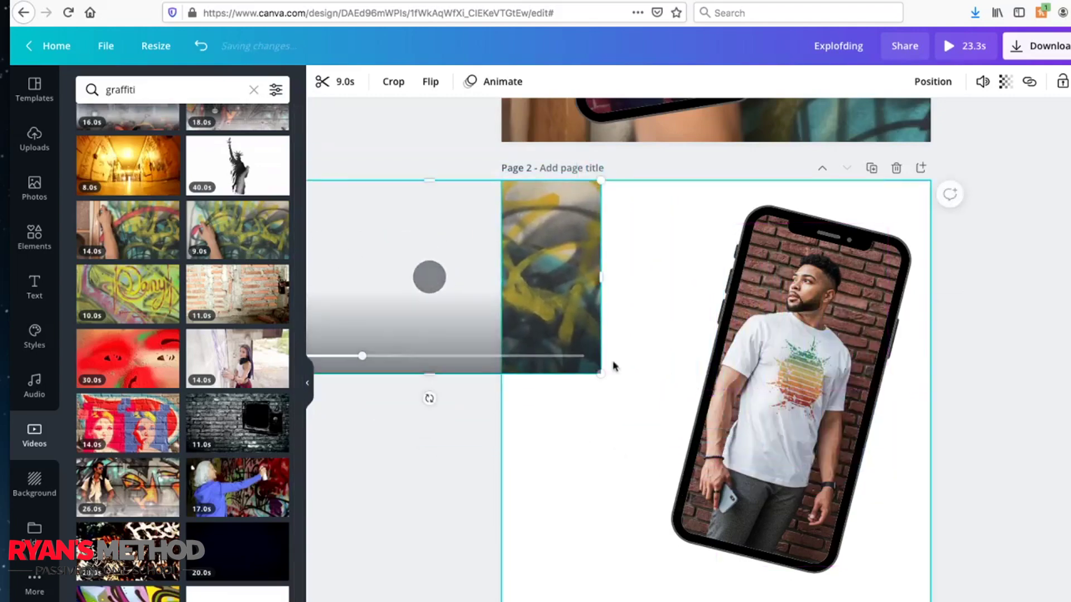
pyautogui.moveTo(600, 373); pyautogui.dragTo(972, 580)
pyautogui.moveTo(903, 316); pyautogui.dragTo(590, 307)
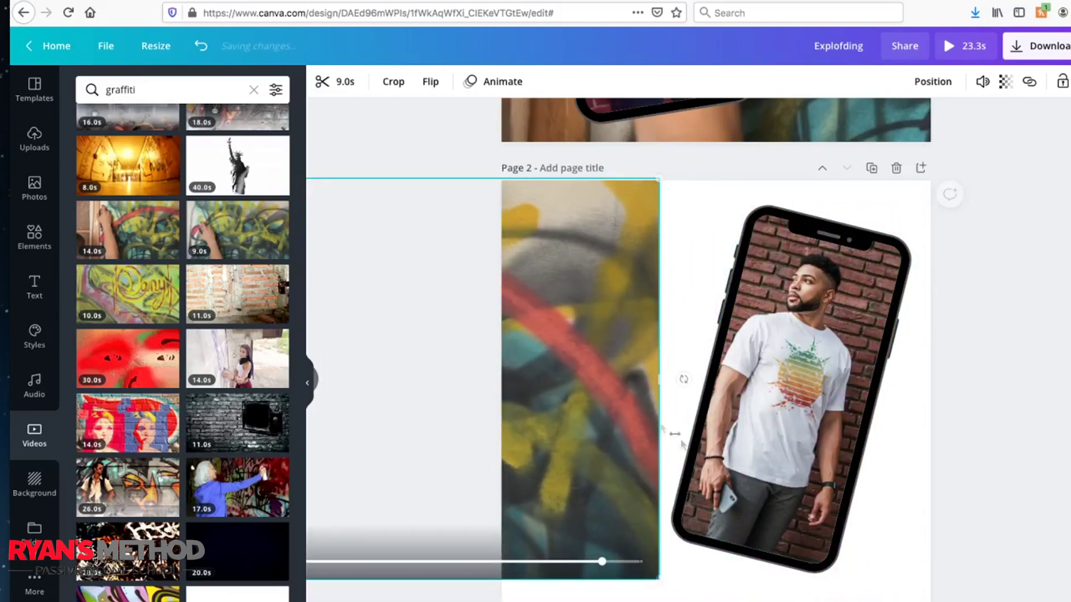
pyautogui.moveTo(659, 578); pyautogui.dragTo(727, 599)
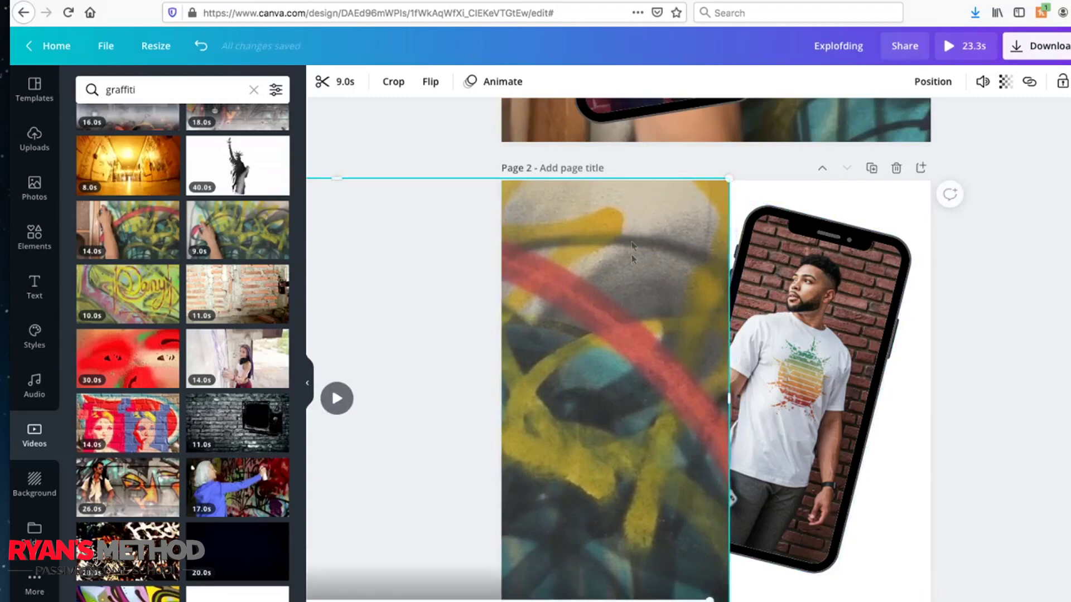
# Send the graffiti video backward behind the phone frame and stretch it to fill page 2.
pyautogui.click(970, 313)
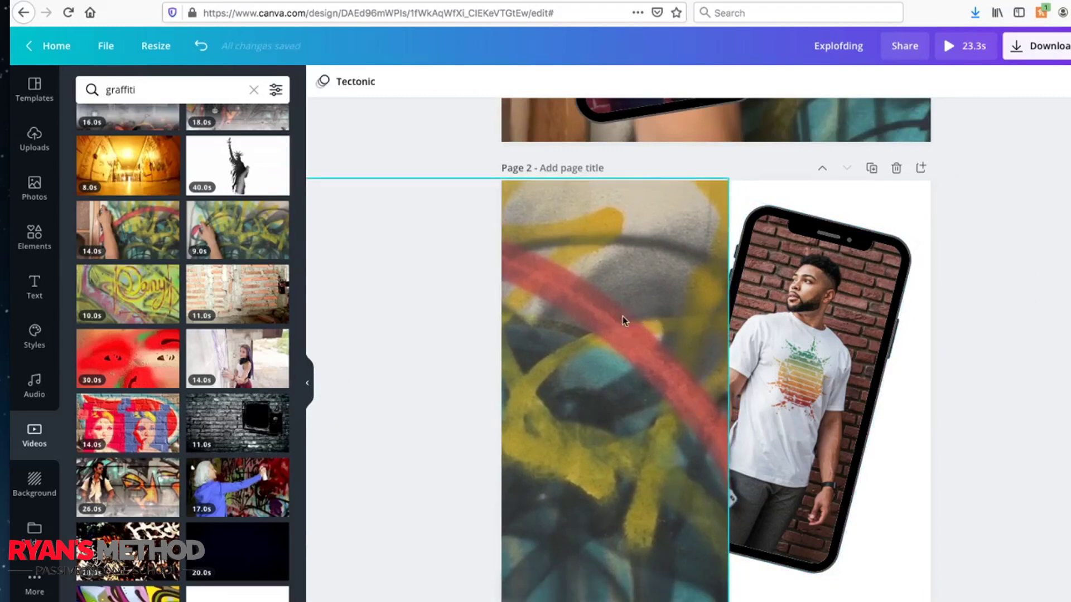
pyautogui.click(647, 311)
pyautogui.click(975, 84)
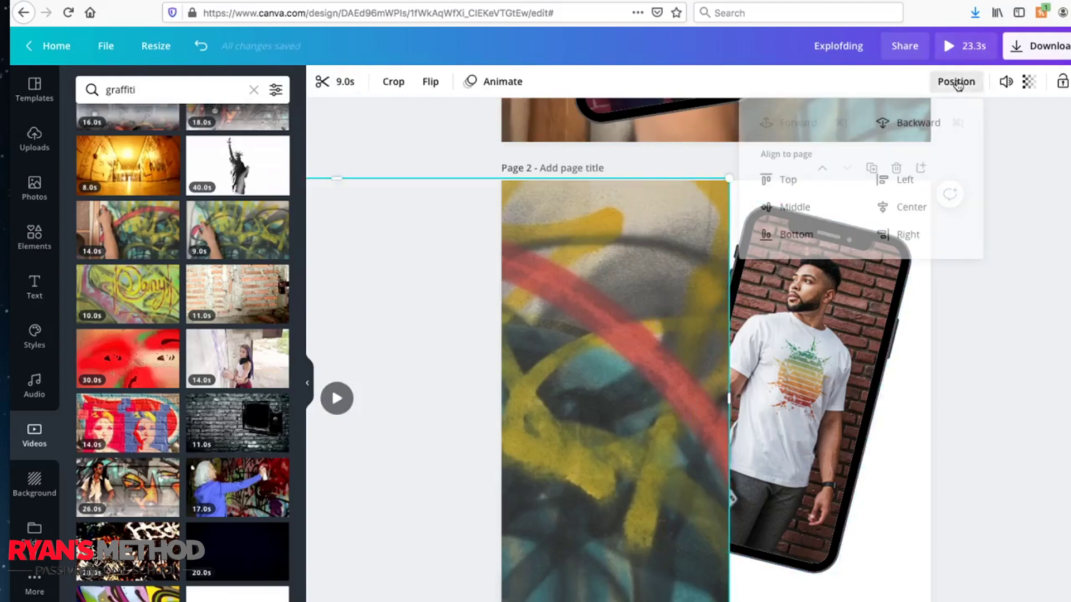
pyautogui.click(917, 125)
pyautogui.moveTo(596, 278); pyautogui.dragTo(958, 266)
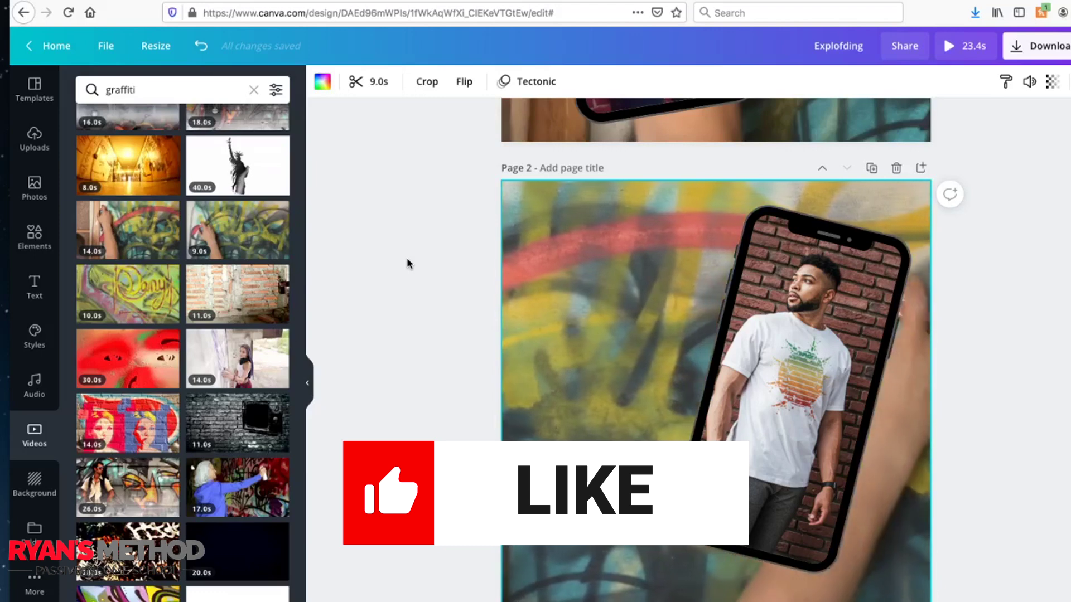
pyautogui.click(425, 264)
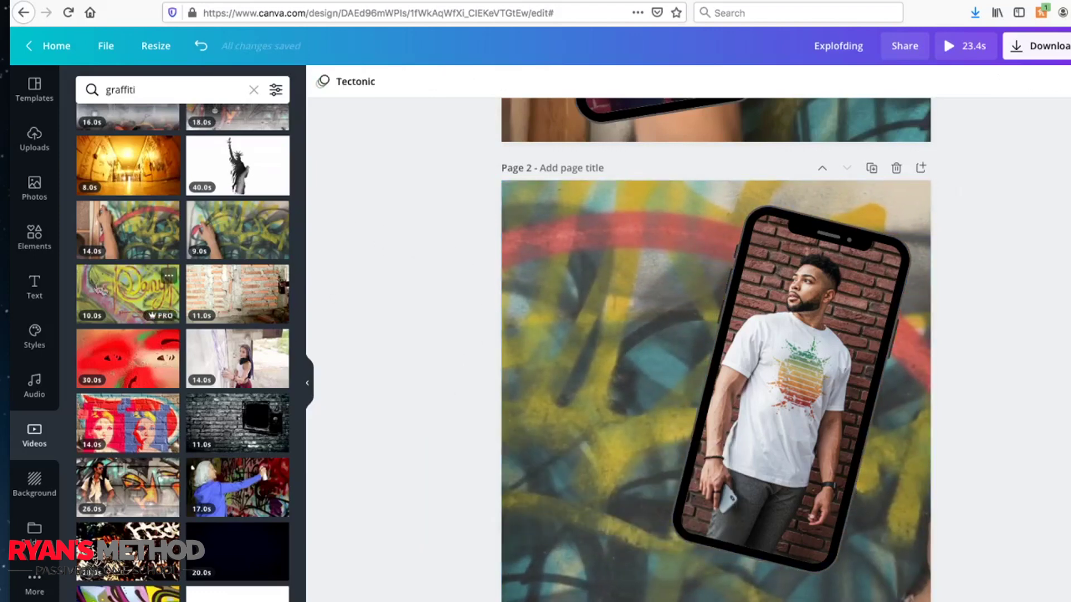
# Add the red Stay Fearless font combination, shrink it and tilt it over the shirt's left side.
pyautogui.click(33, 287)
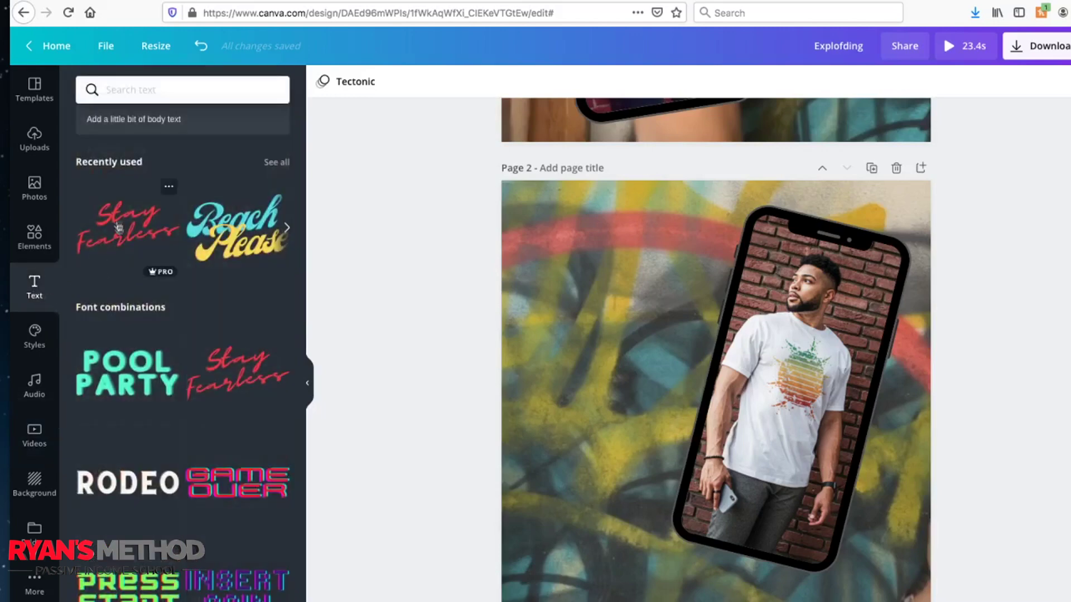
pyautogui.click(117, 216)
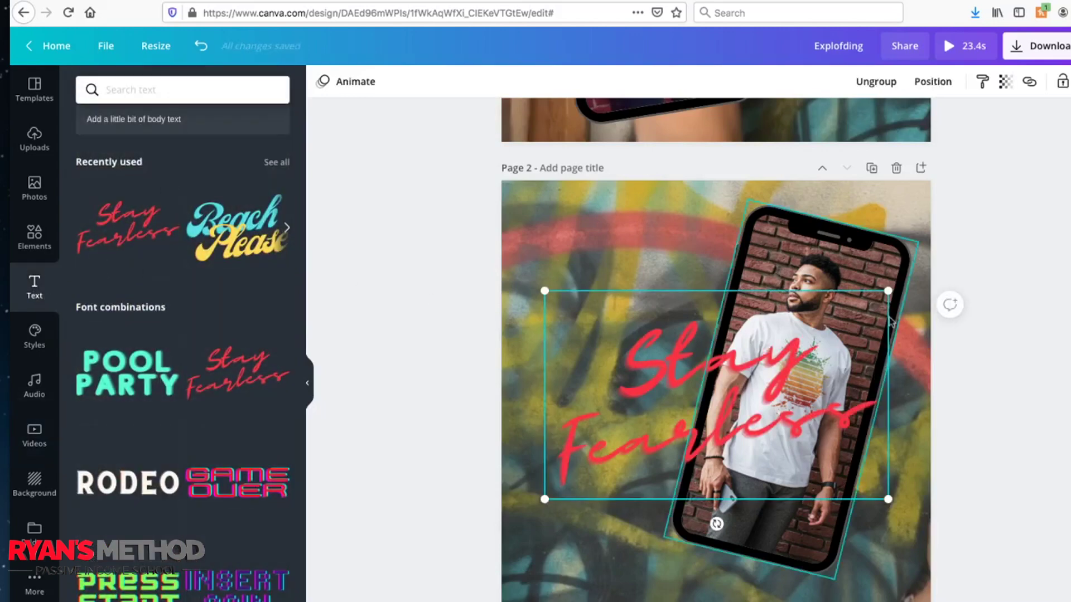
pyautogui.moveTo(888, 291); pyautogui.dragTo(790, 350)
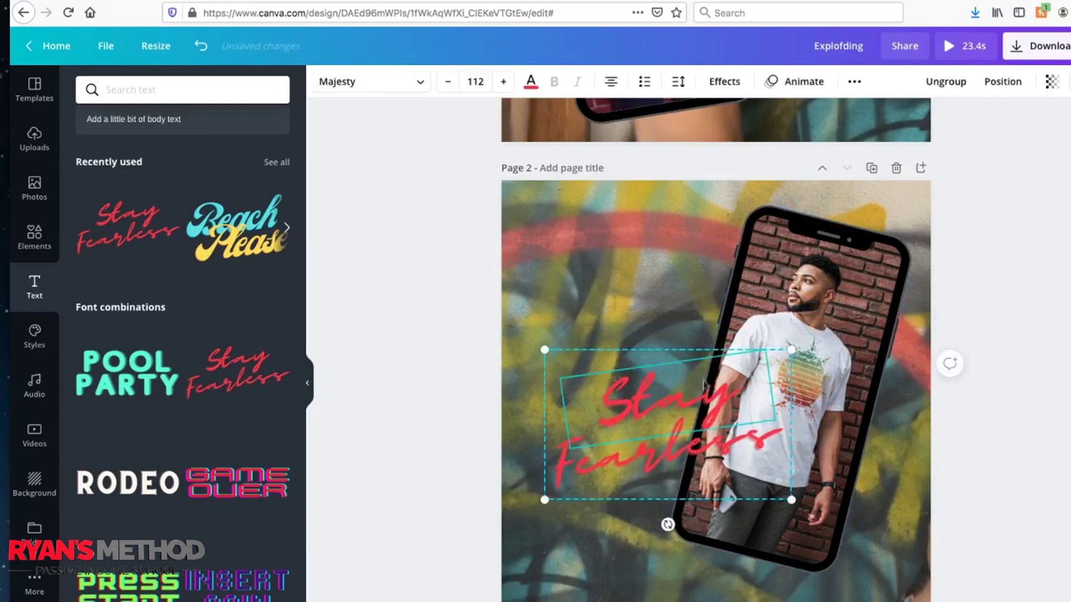
pyautogui.moveTo(663, 424); pyautogui.dragTo(661, 388)
pyautogui.click(431, 410)
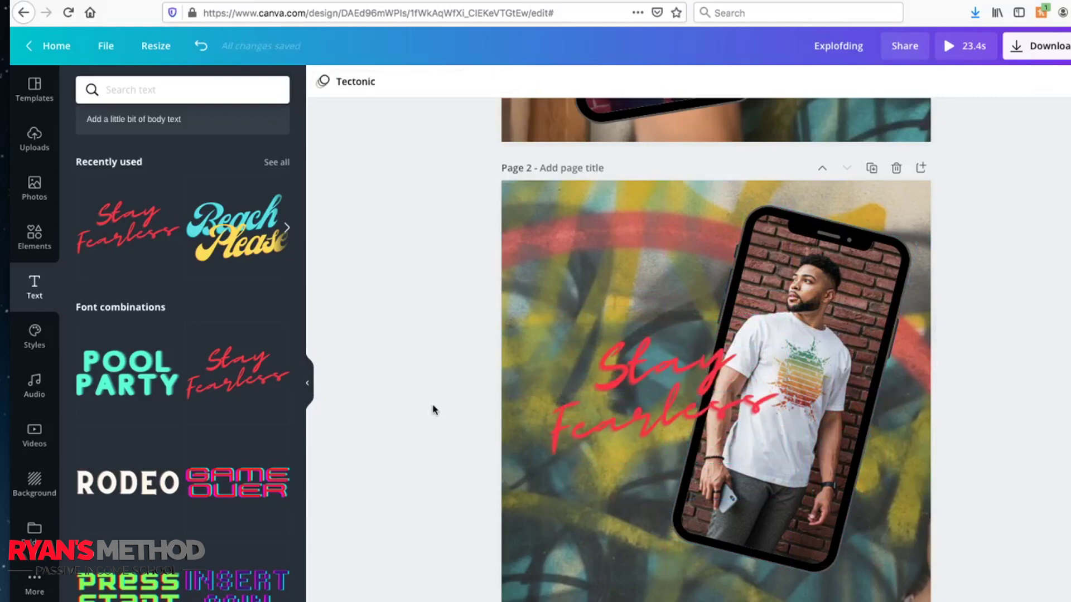
pyautogui.scroll(8, 433, 410)
pyautogui.scroll(-3, 433, 410)
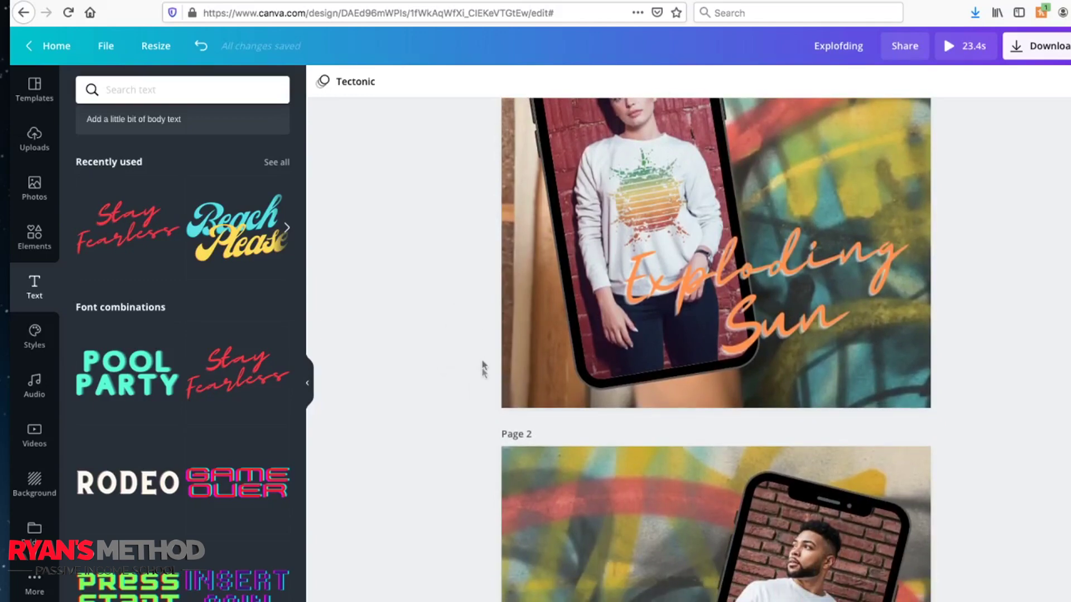
pyautogui.scroll(-5, 475, 396)
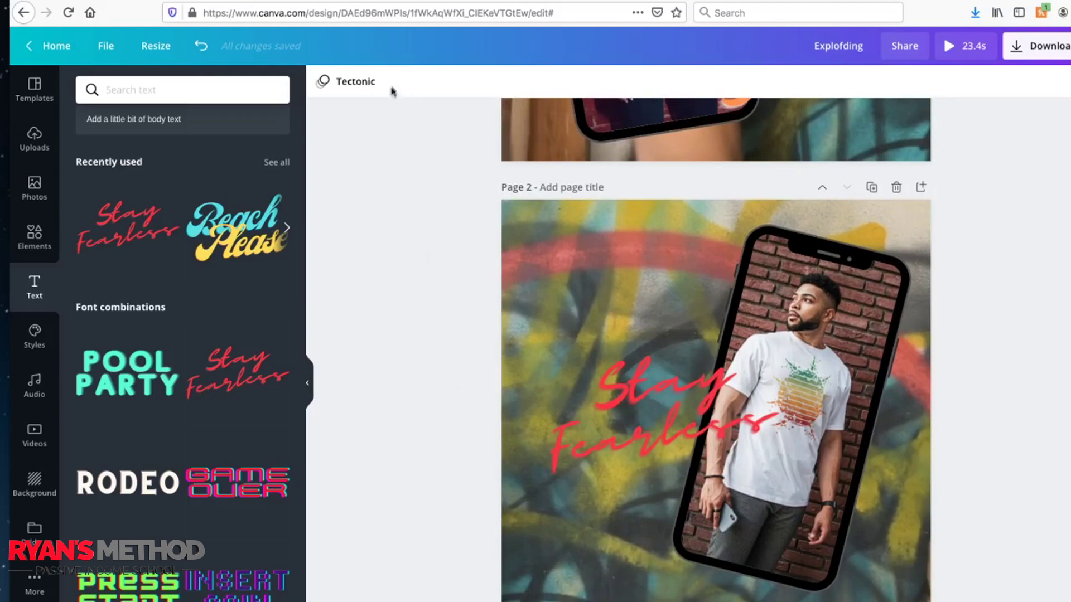
pyautogui.click(355, 82)
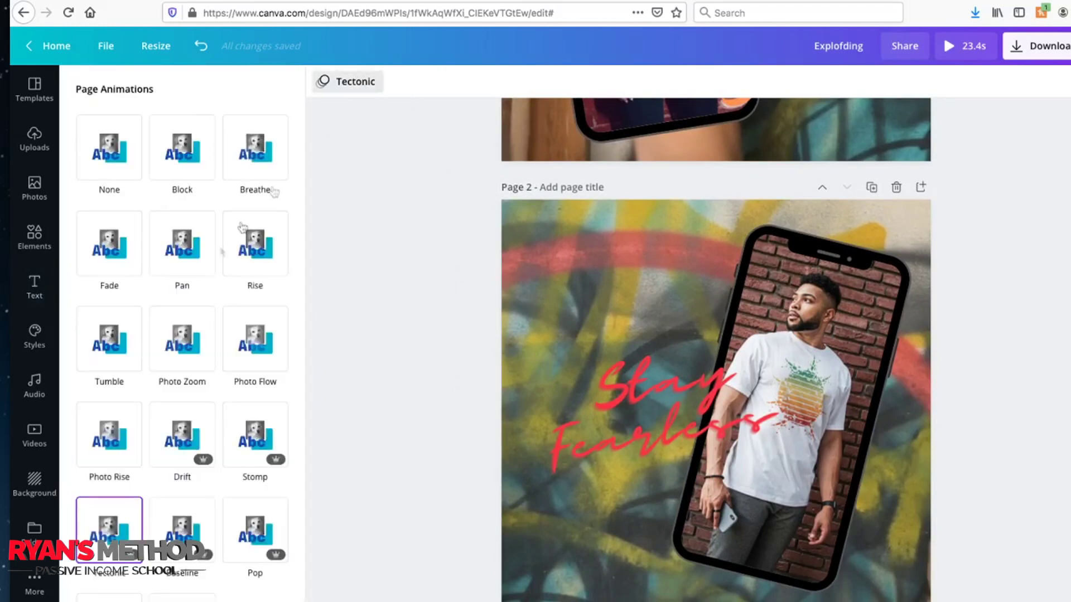
# Close the page animations list, review both pages, and select page 1's background video.
pyautogui.click(419, 416)
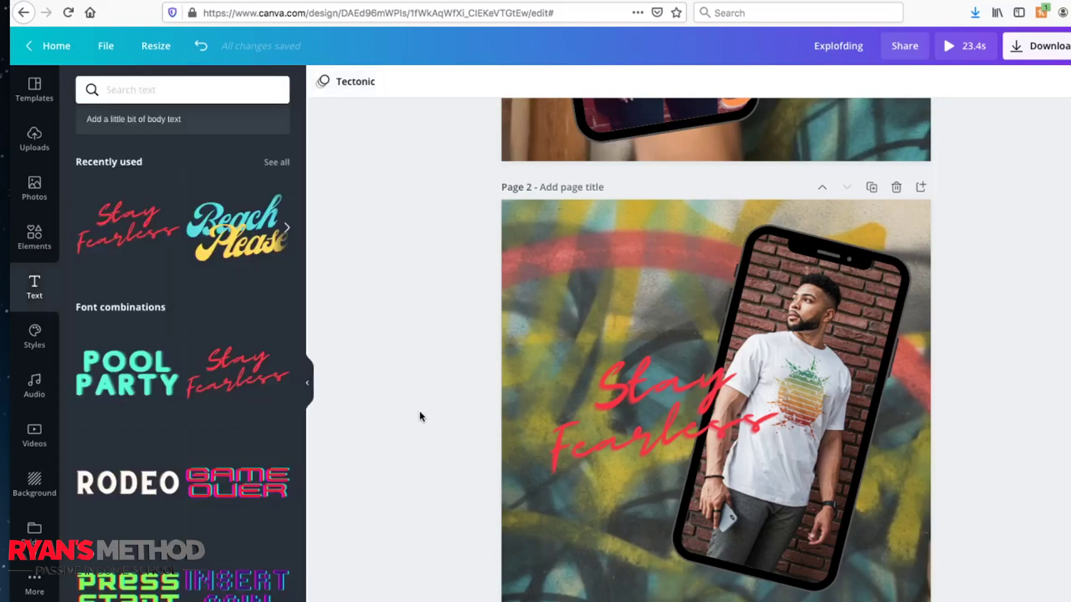
pyautogui.scroll(7, 420, 415)
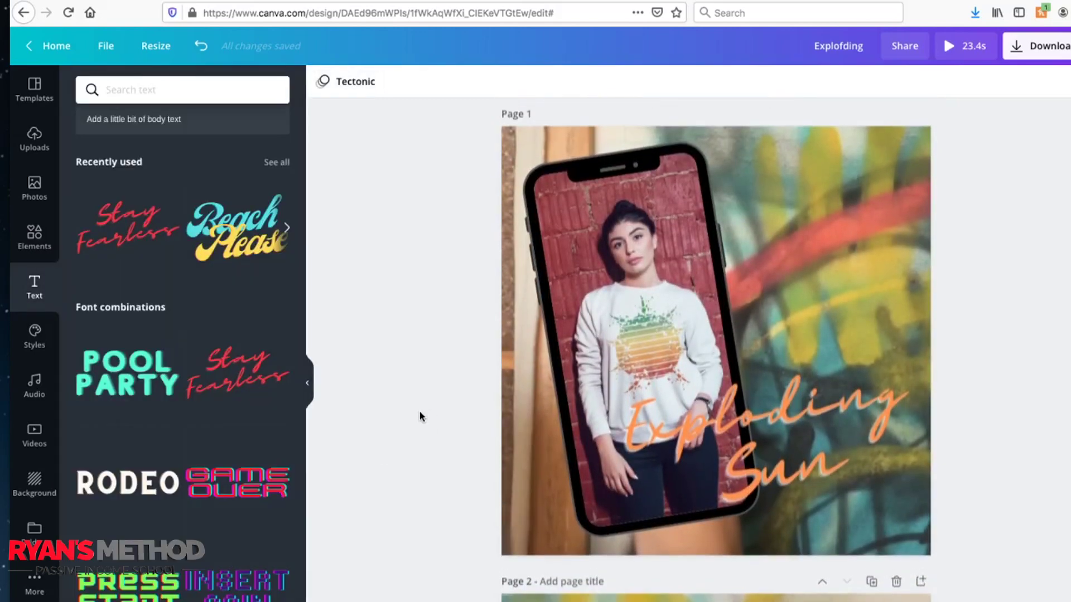
pyautogui.scroll(-7, 422, 413)
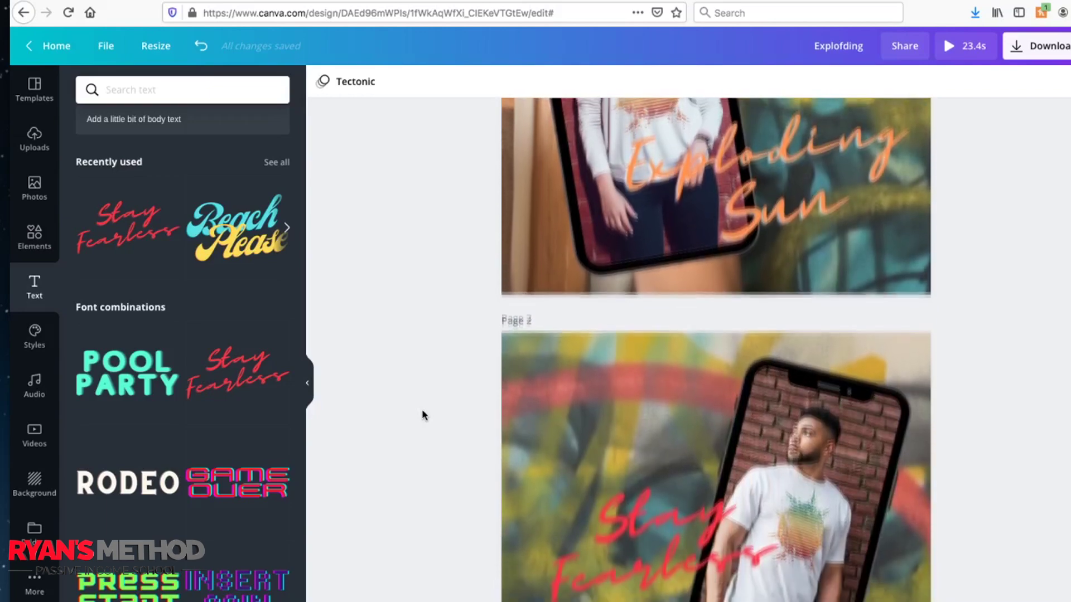
pyautogui.click(504, 317)
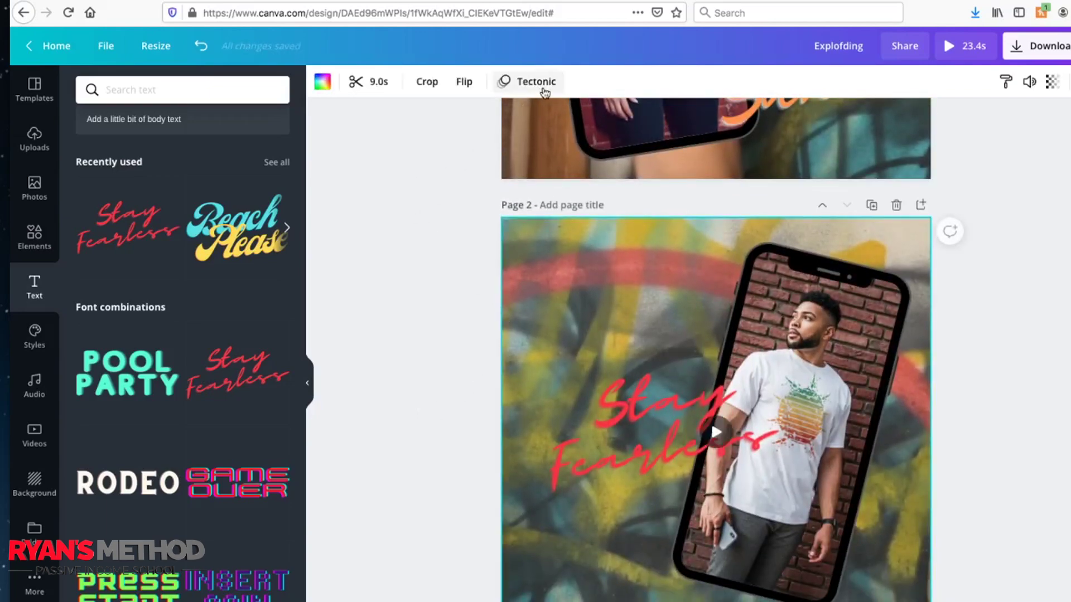
pyautogui.click(426, 192)
pyautogui.scroll(7, 426, 192)
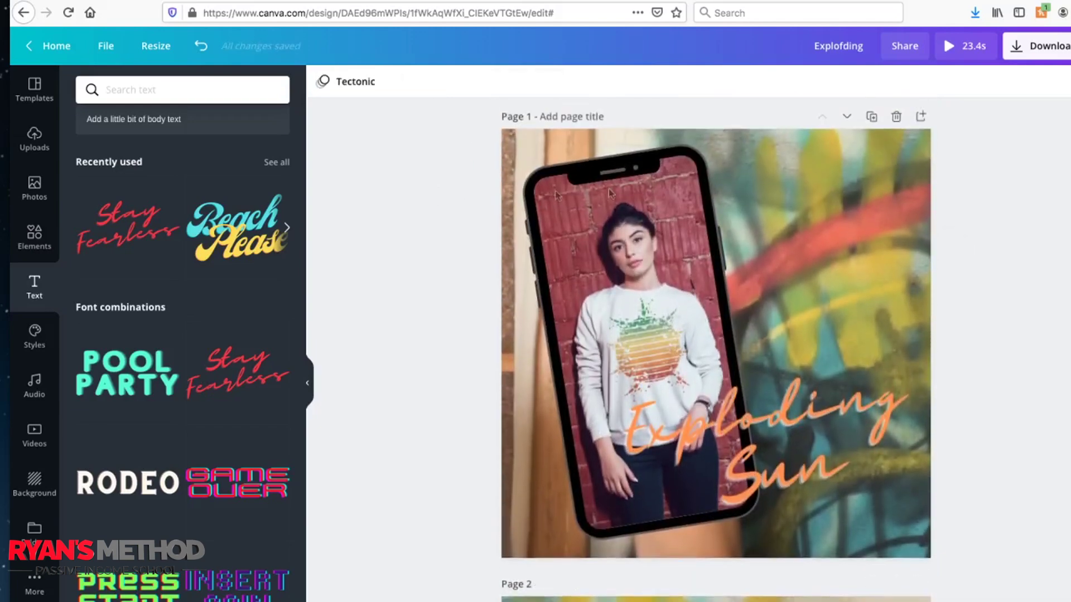
pyautogui.click(852, 157)
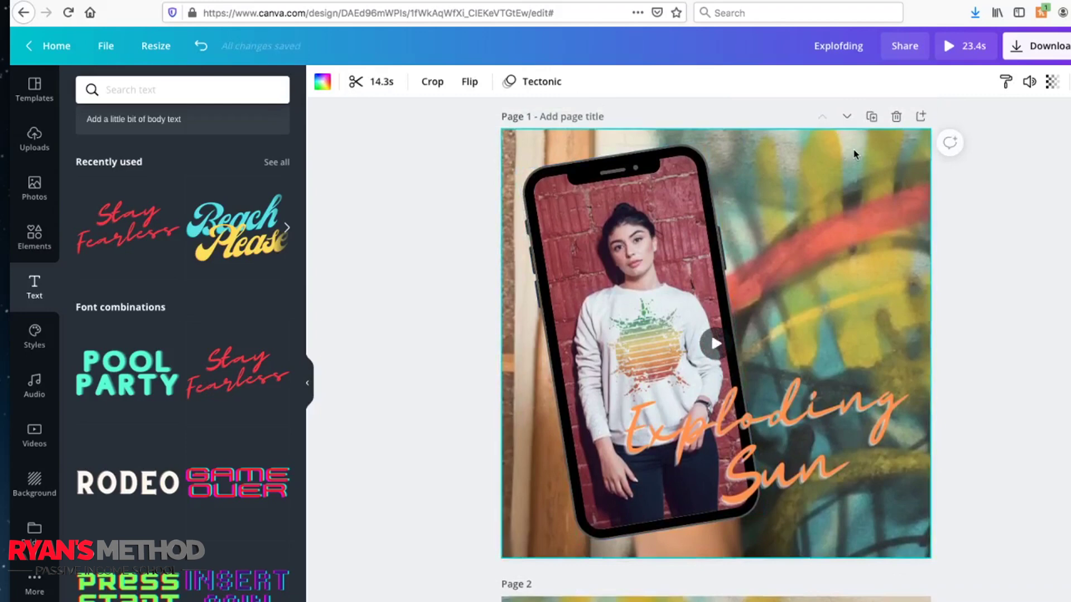
# Trim page 1's graffiti video from its end to about 13.6 s, shifting the clip window.
pyautogui.click(382, 83)
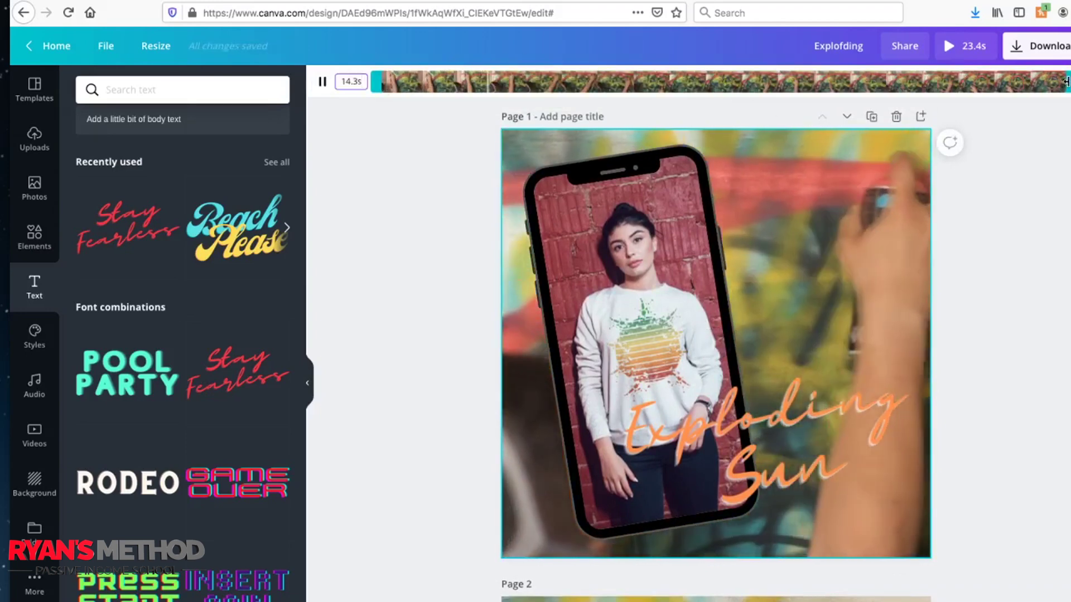
pyautogui.moveTo(1056, 81)
pyautogui.mouseDown()
pyautogui.moveTo(896, 81)
pyautogui.moveTo(1036, 82)
pyautogui.mouseUp()
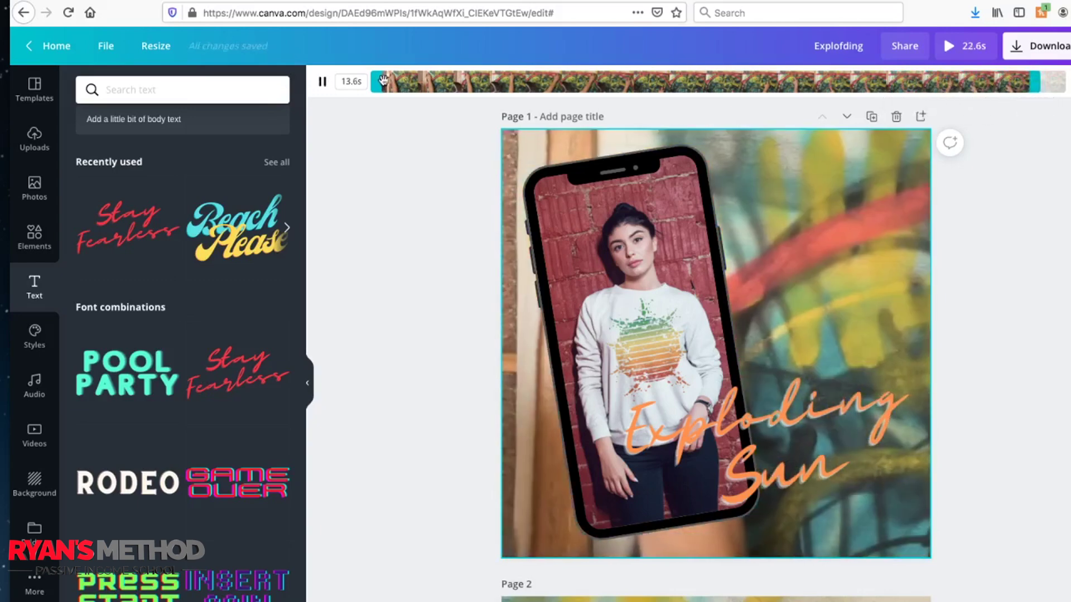
pyautogui.moveTo(394, 82); pyautogui.dragTo(401, 83)
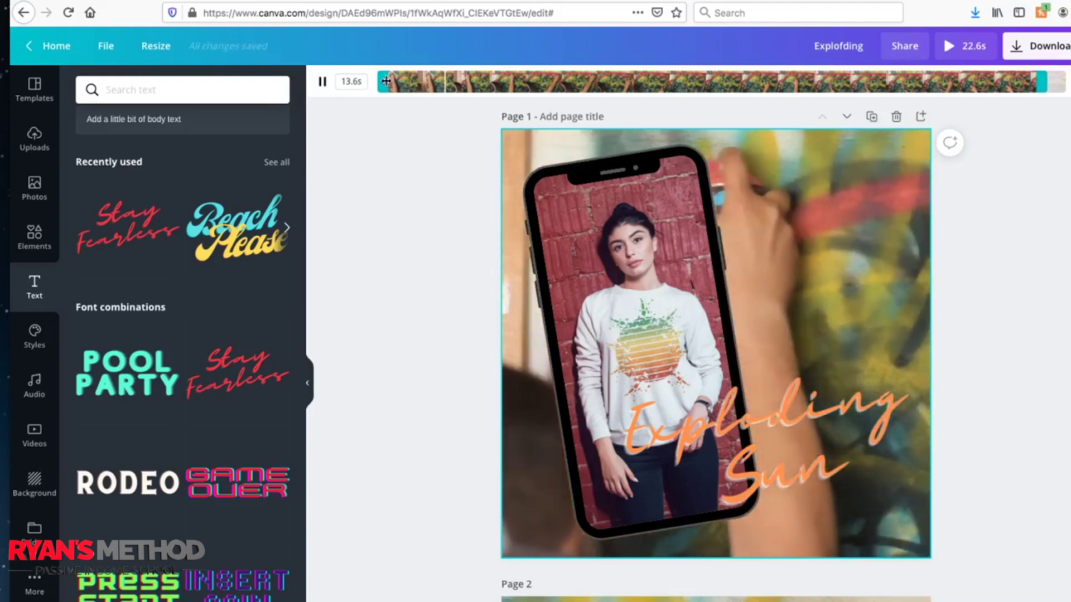
pyautogui.click(396, 273)
pyautogui.scroll(-4, 398, 271)
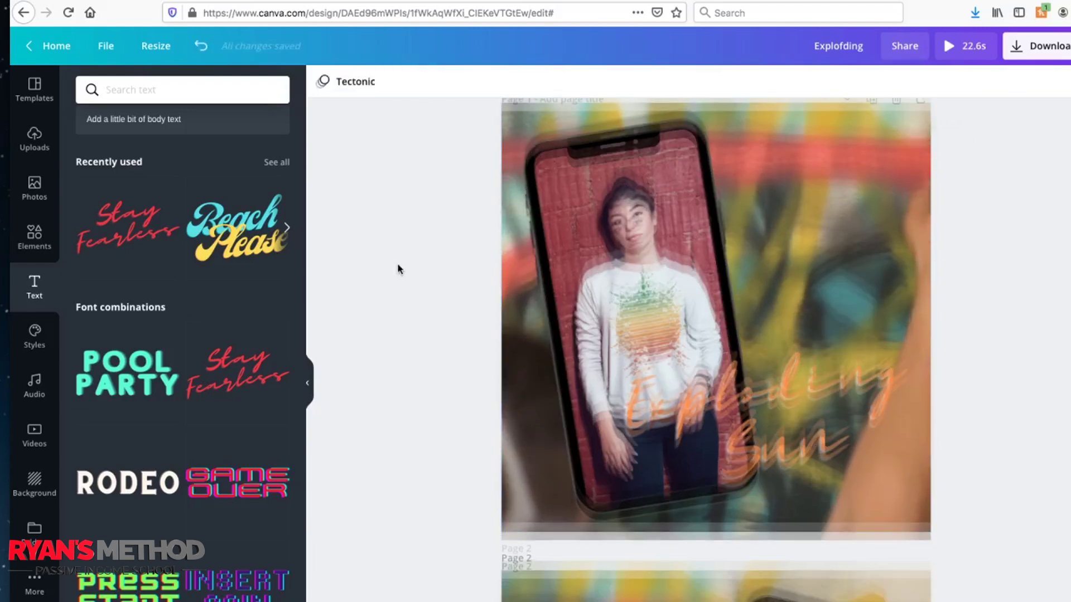
pyautogui.scroll(6, 400, 269)
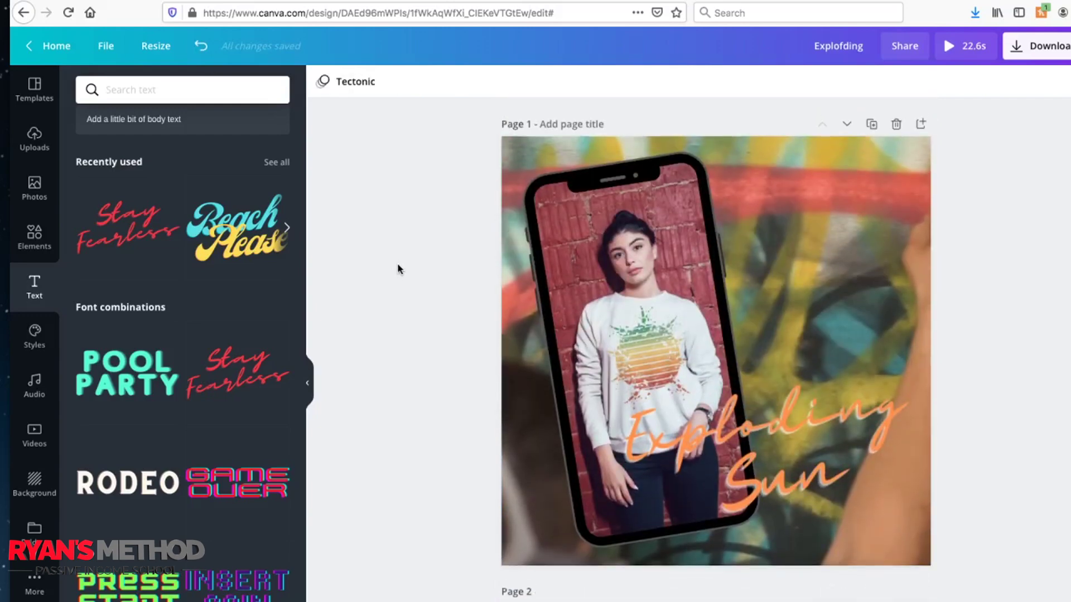
pyautogui.scroll(-7, 399, 269)
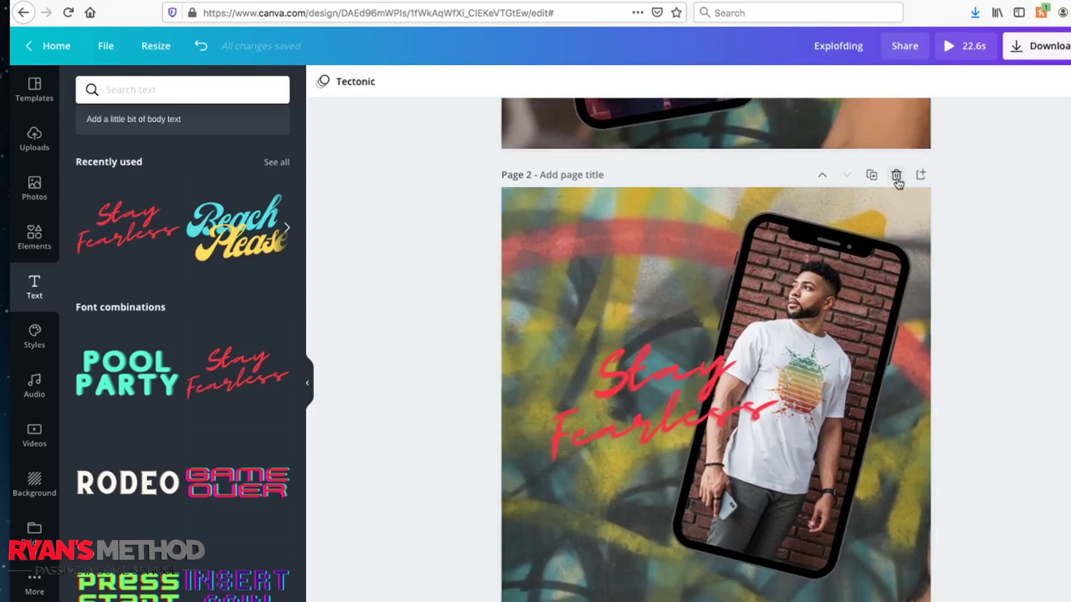
# Delete page 2, which holds the Stay Fearless design.
pyautogui.click(896, 175)
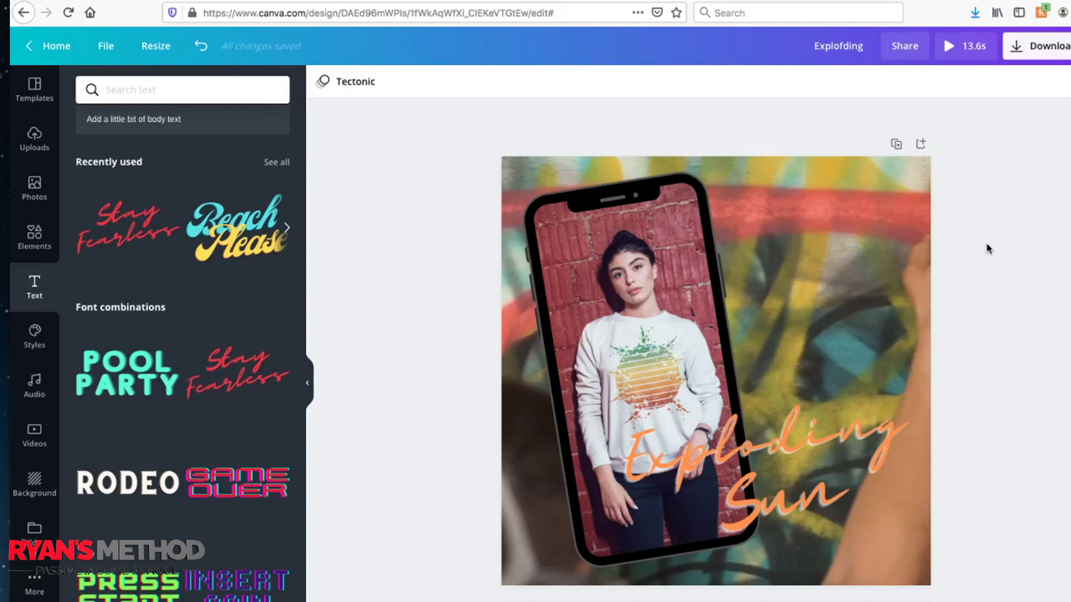
# Play the Exploding Sun design as a full-screen preview.
pyautogui.click(948, 47)
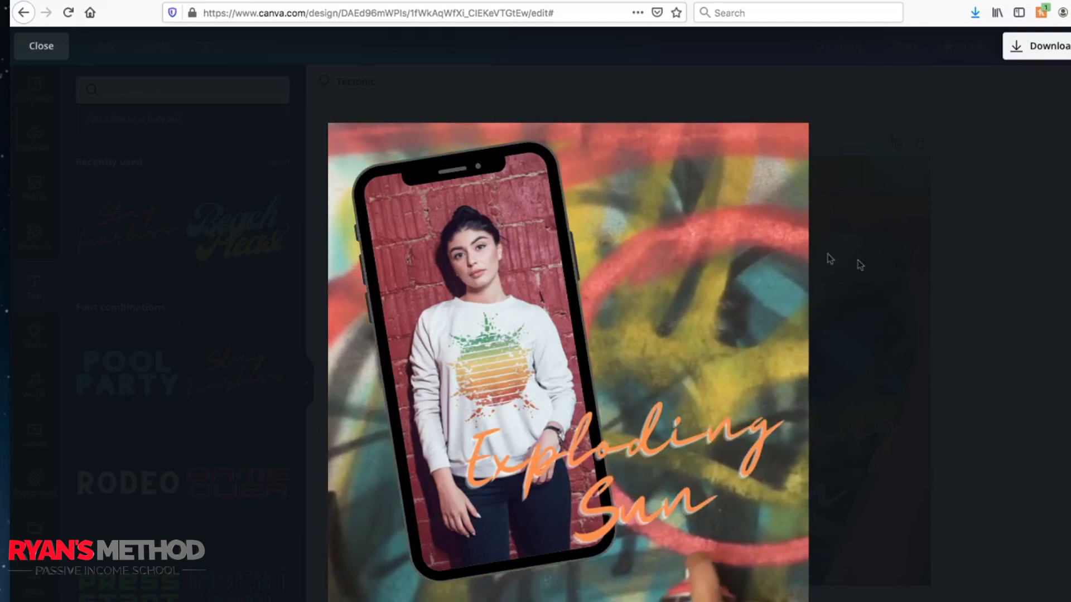
# Close the preview and open the Elements library for the GO Kansas City design.
pyautogui.click(45, 50)
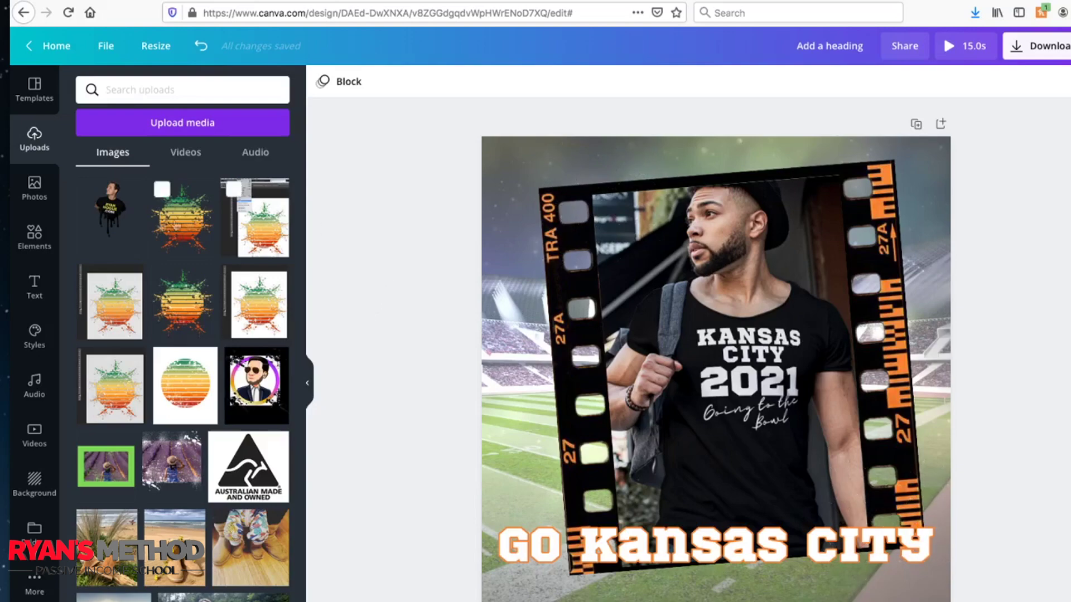
pyautogui.click(36, 239)
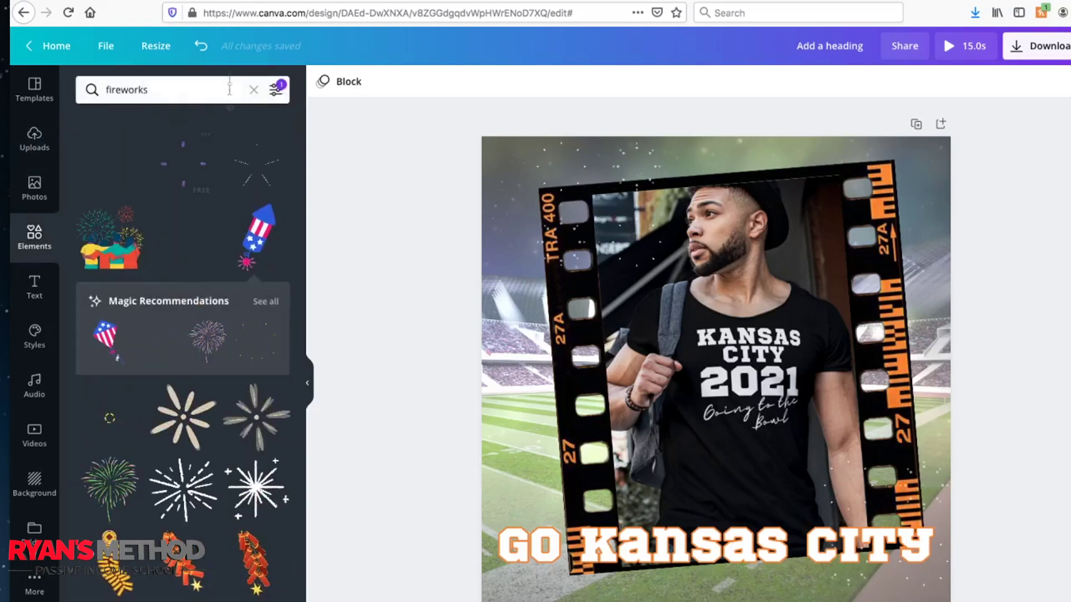
# Search the Elements library for 'FRAMES'.
pyautogui.click(97, 89)
pyautogui.write('FRAMES')
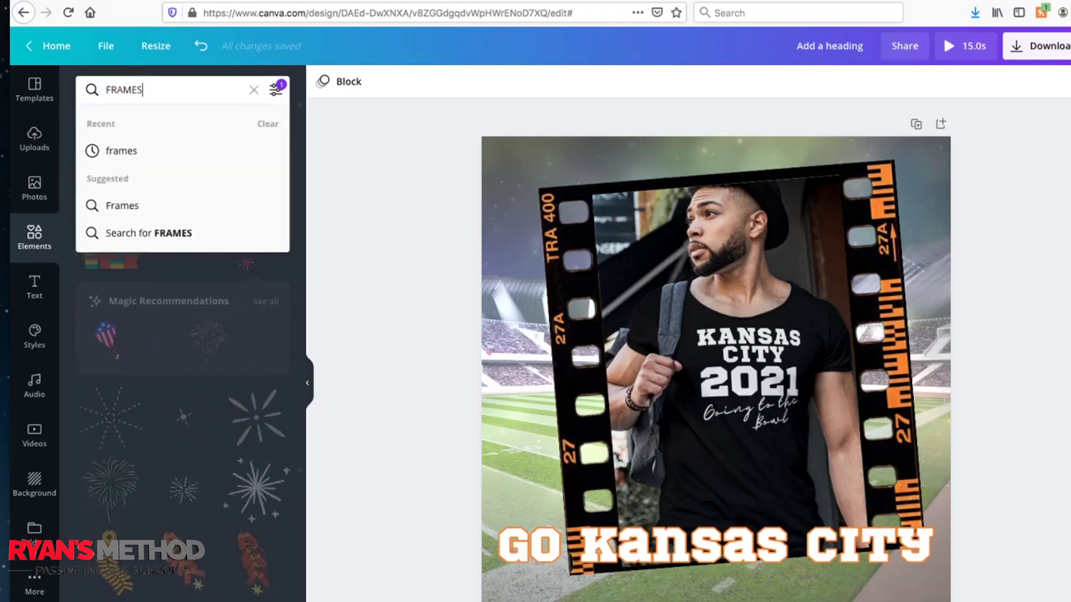
pyautogui.press('Return')
pyautogui.click(169, 87)
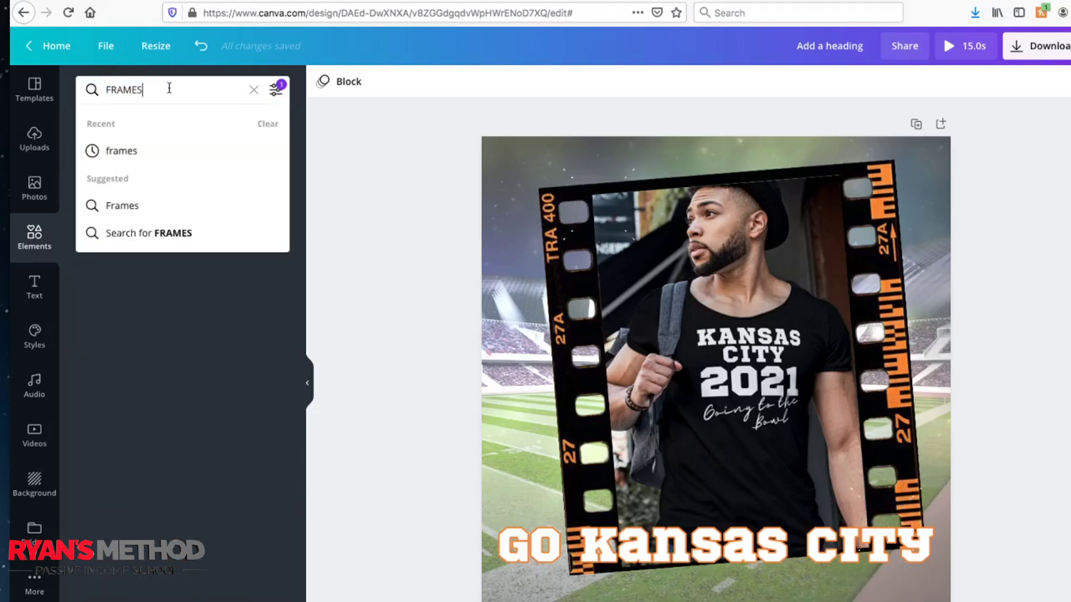
pyautogui.click(134, 152)
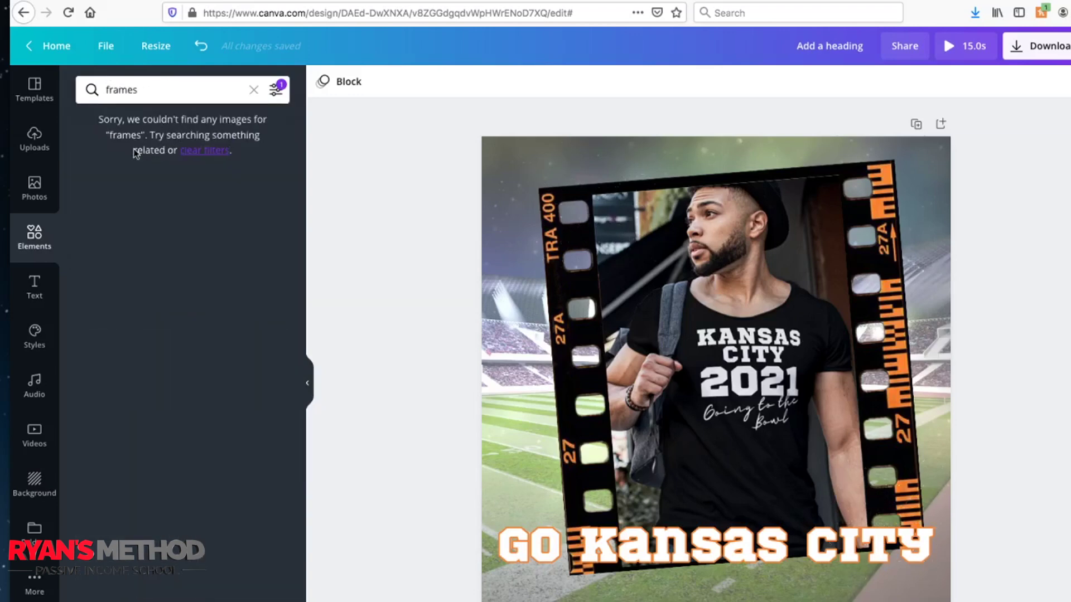
pyautogui.click(142, 94)
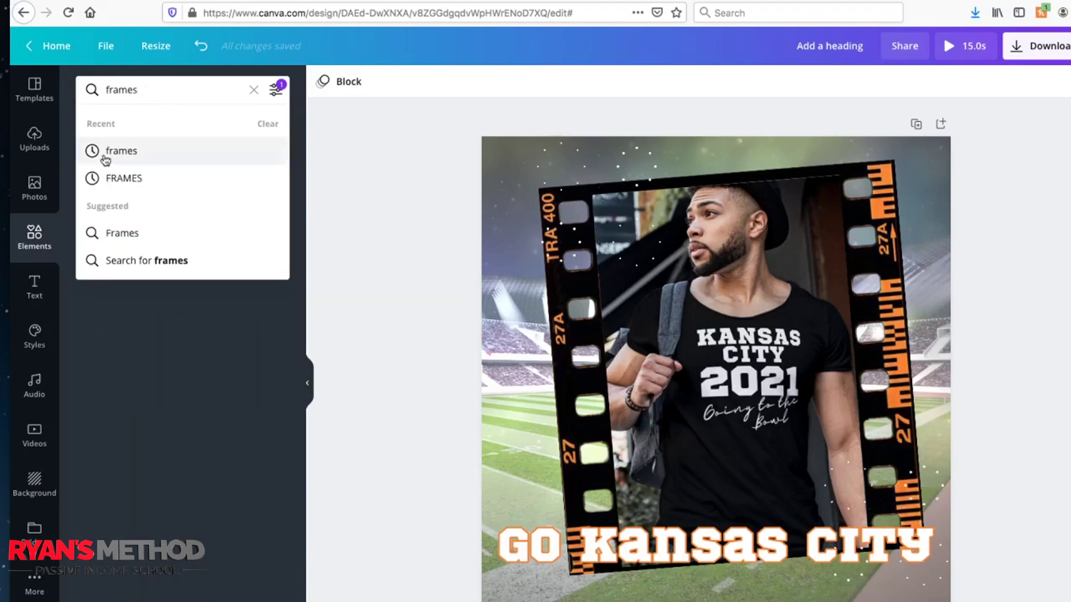
pyautogui.click(106, 157)
# Change the search to 'frame' and scroll through the frame results.
pyautogui.click(160, 90)
pyautogui.moveTo(142, 89); pyautogui.dragTo(130, 91)
pyautogui.press('BackSpace')
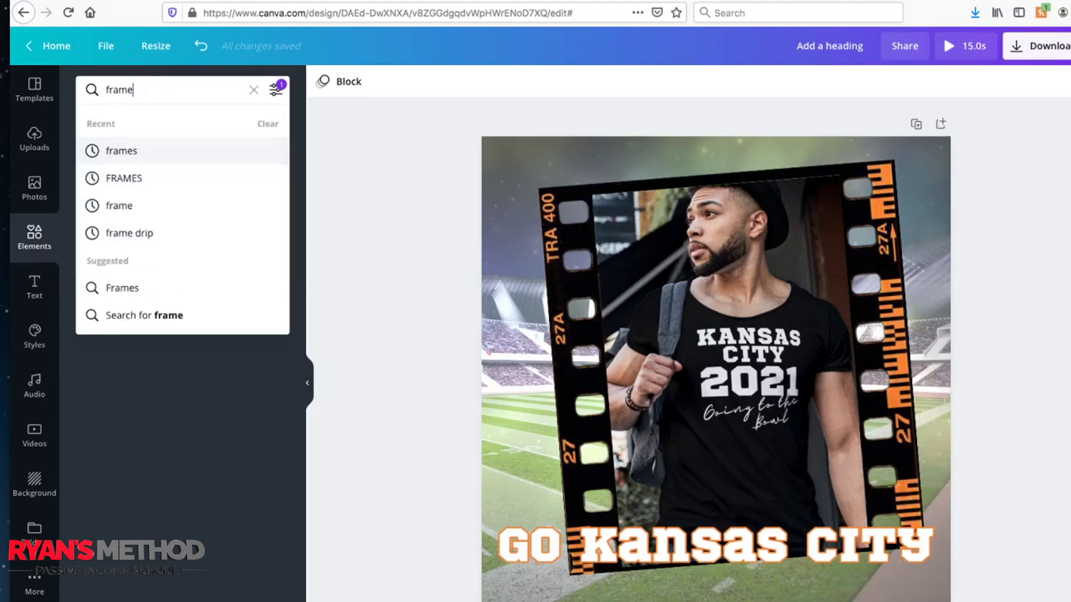
pyautogui.press('Return')
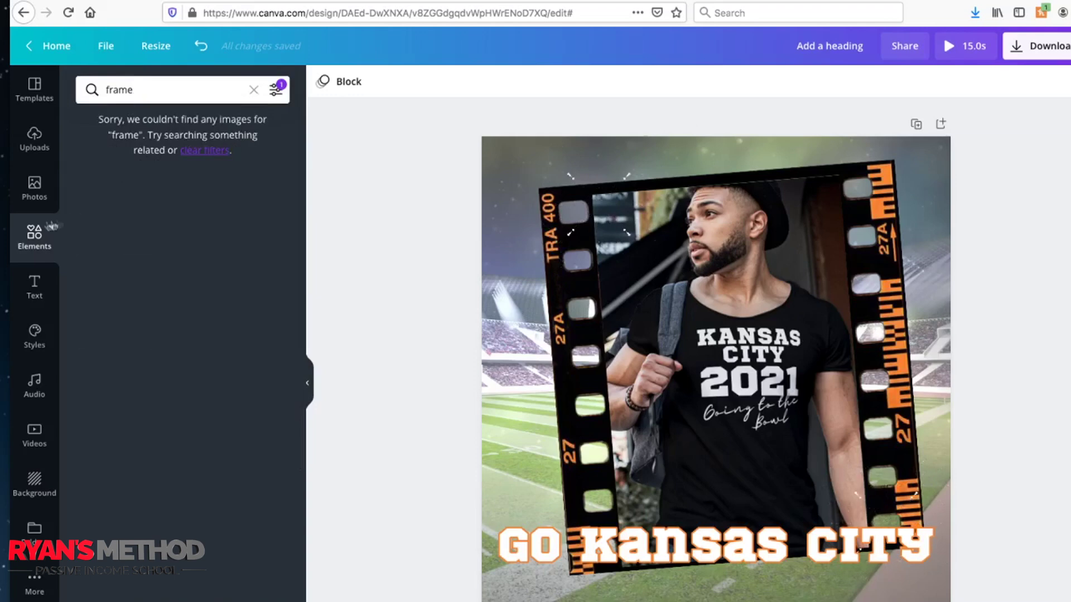
pyautogui.click(35, 236)
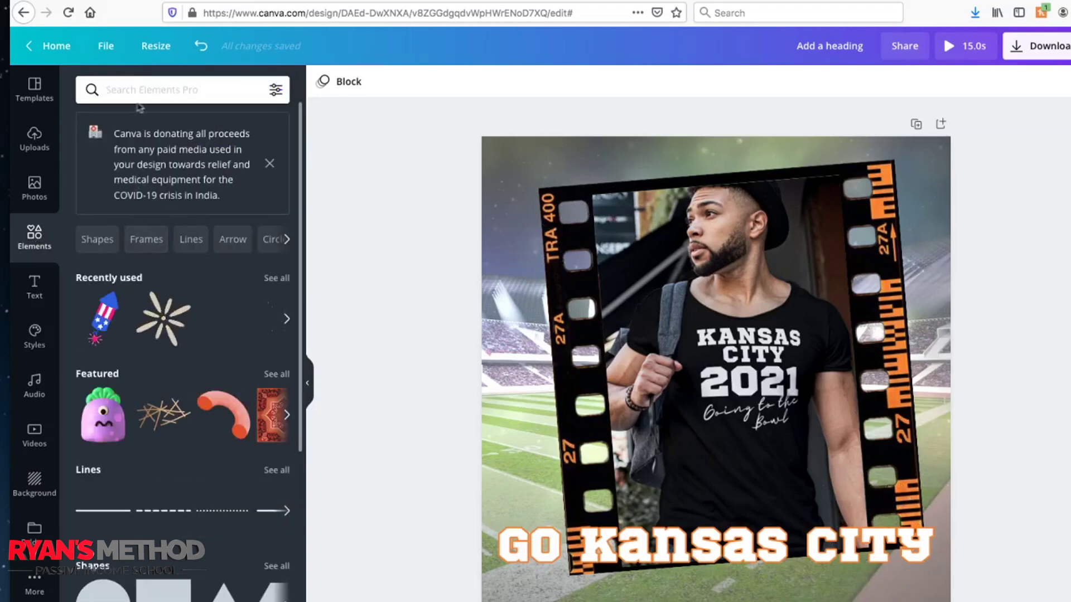
pyautogui.click(108, 89)
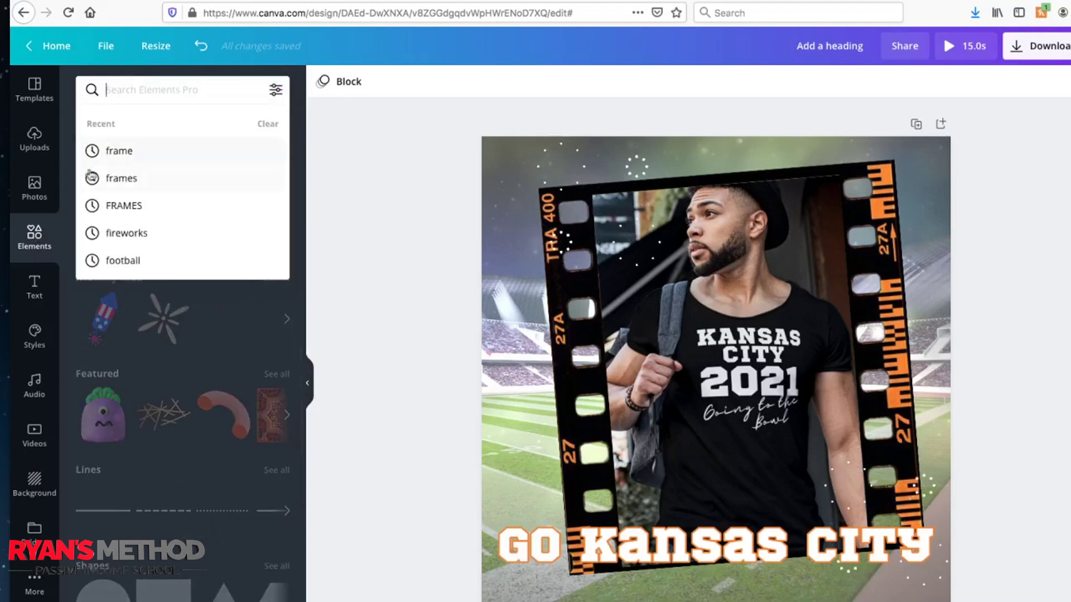
pyautogui.click(113, 156)
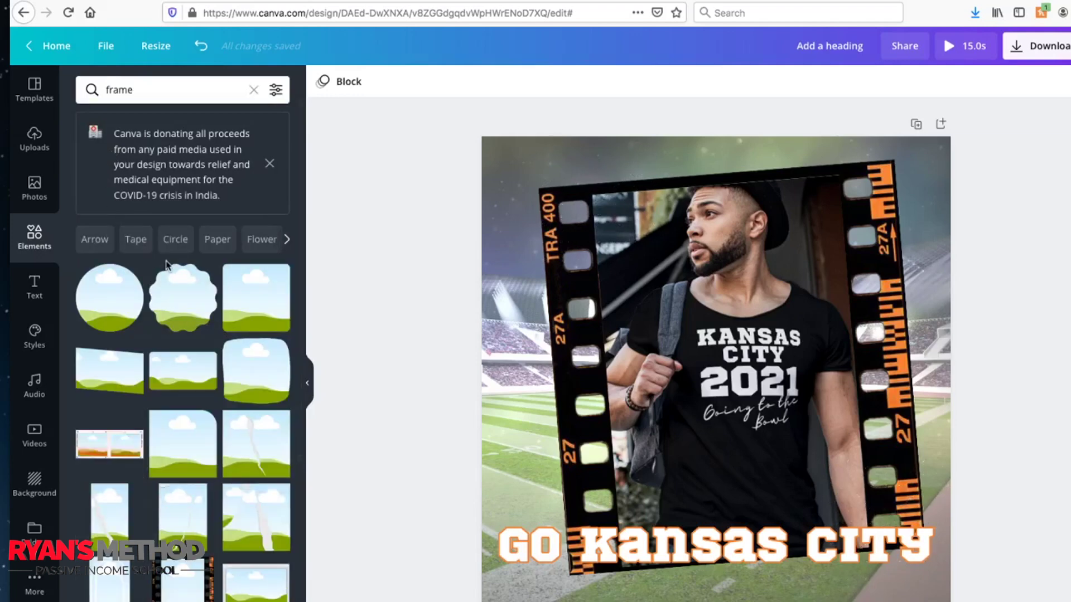
pyautogui.scroll(-10, 168, 268)
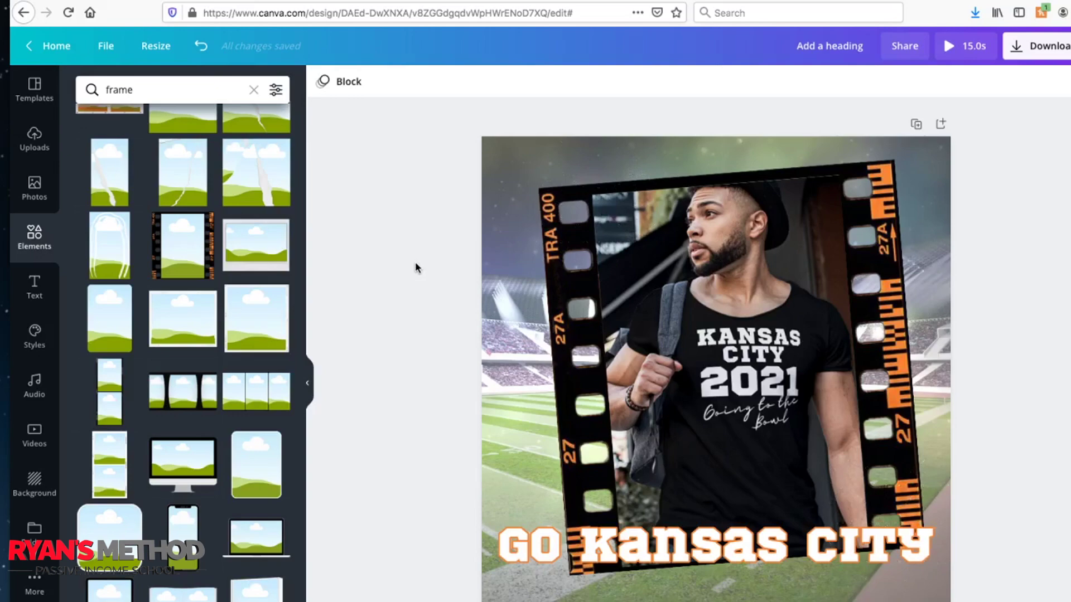
# Set the stadium football background video's transparency to 67.
pyautogui.click(35, 435)
pyautogui.moveTo(165, 316)
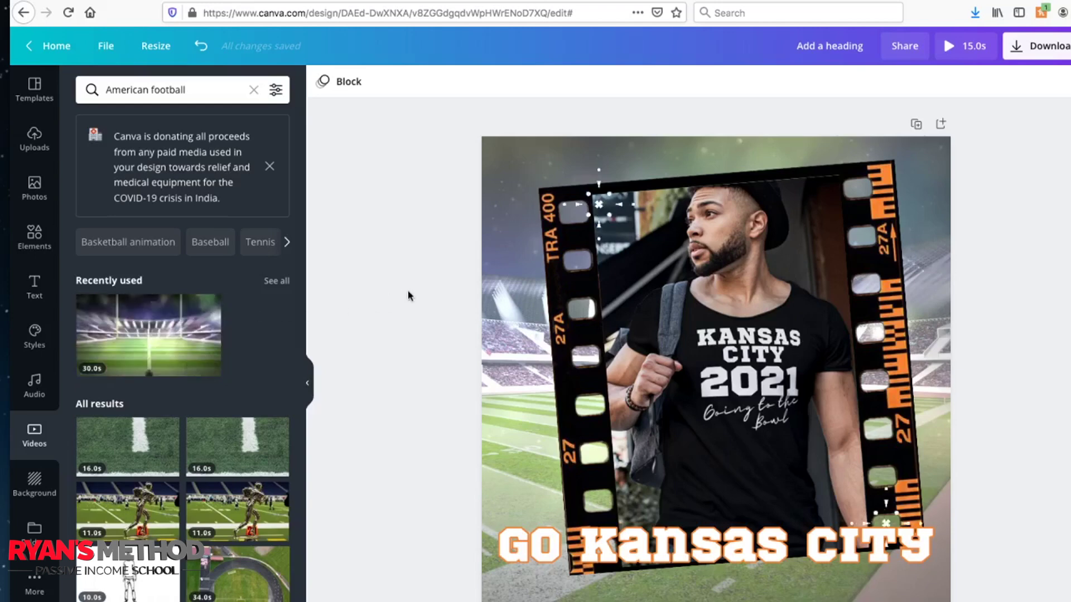
pyautogui.click(495, 271)
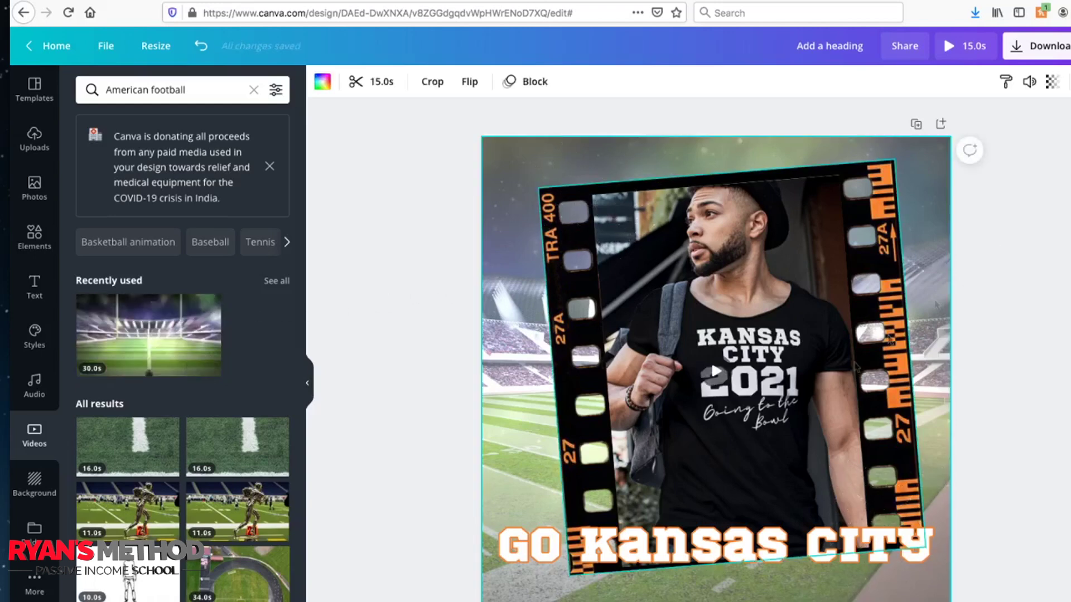
pyautogui.click(1053, 82)
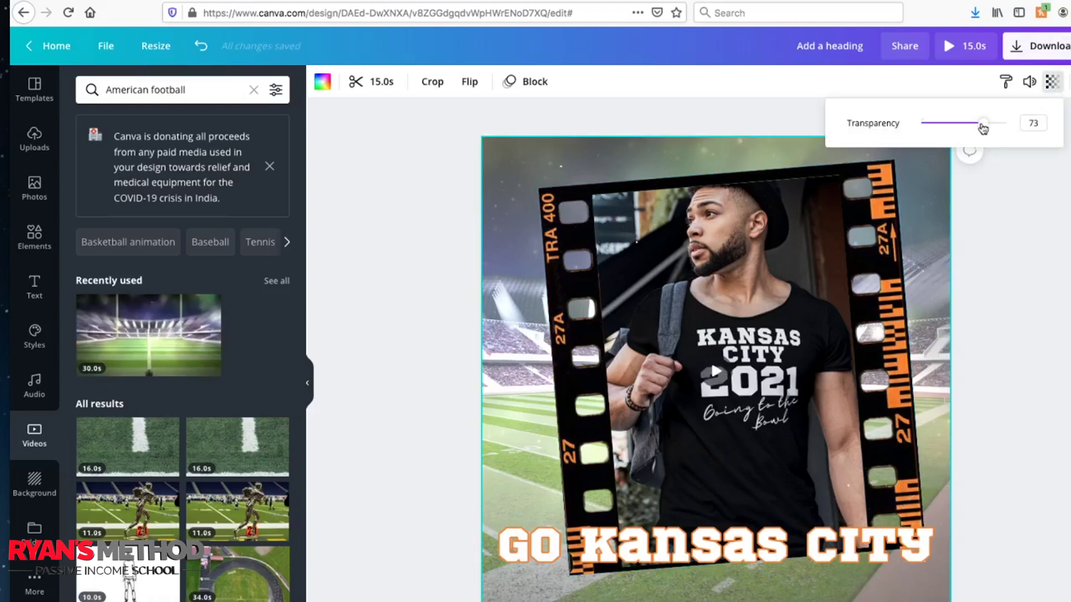
pyautogui.moveTo(982, 125)
pyautogui.mouseDown()
pyautogui.moveTo(1010, 127)
pyautogui.moveTo(979, 126)
pyautogui.mouseUp()
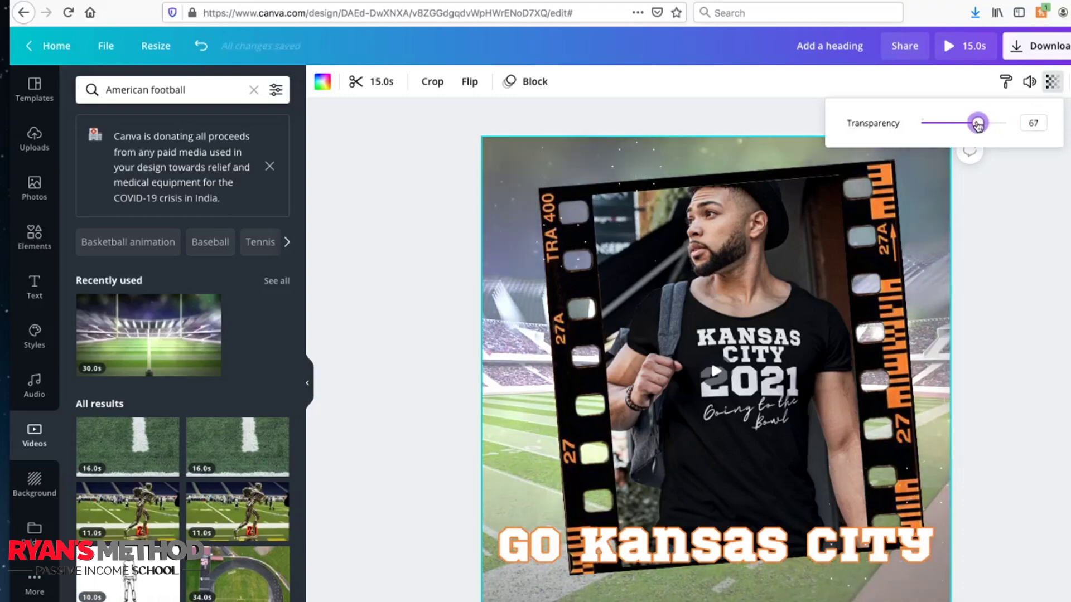
pyautogui.click(1022, 203)
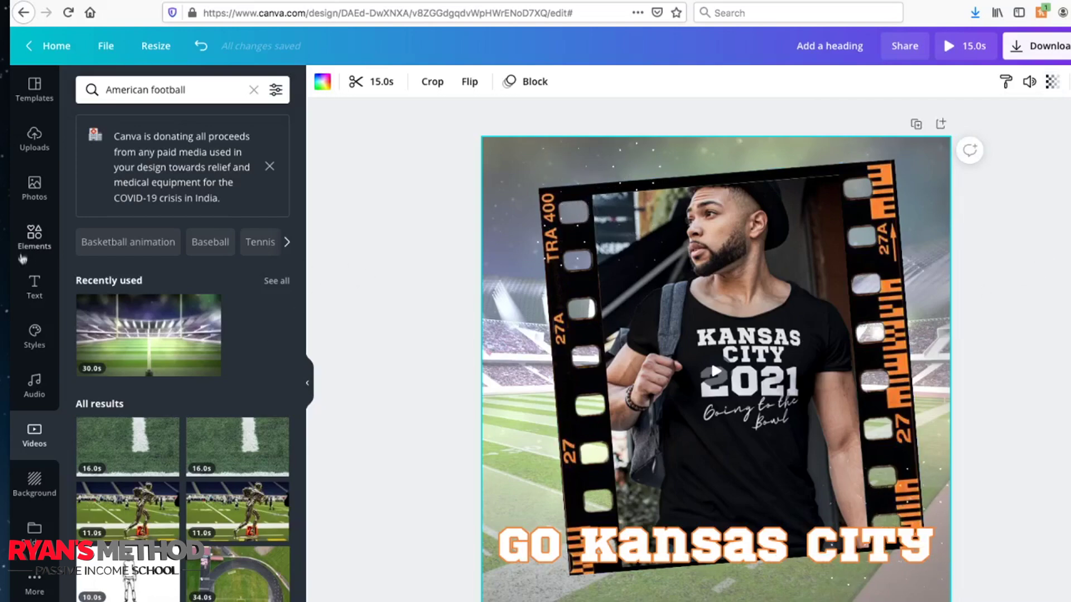
# Search Elements for 'FIREWORKS' filtered to animated results, and scroll through them.
pyautogui.click(35, 239)
pyautogui.click(146, 88)
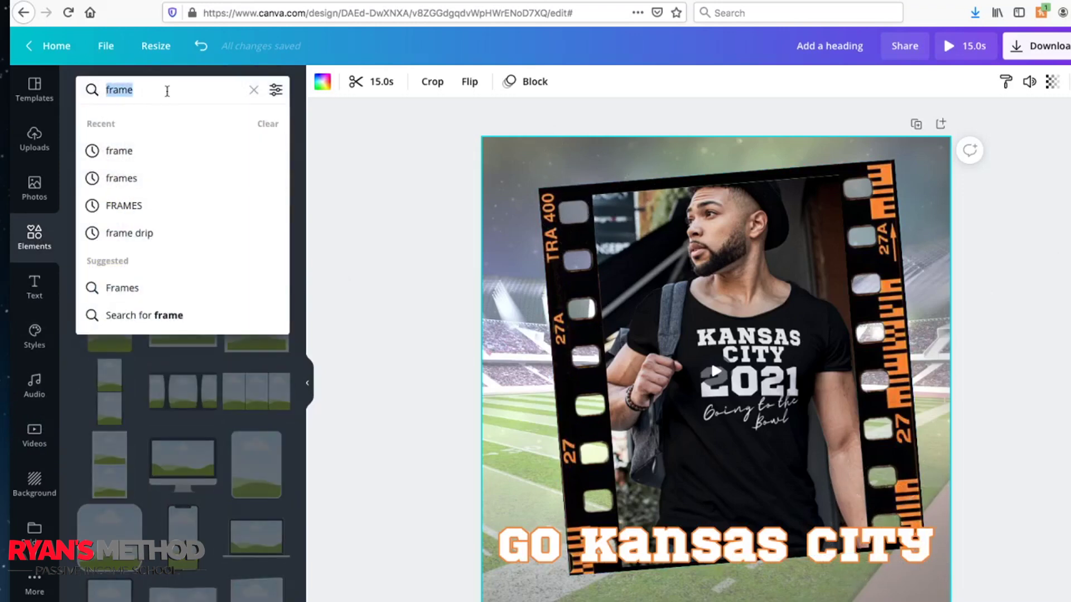
pyautogui.write('FIREWORKS')
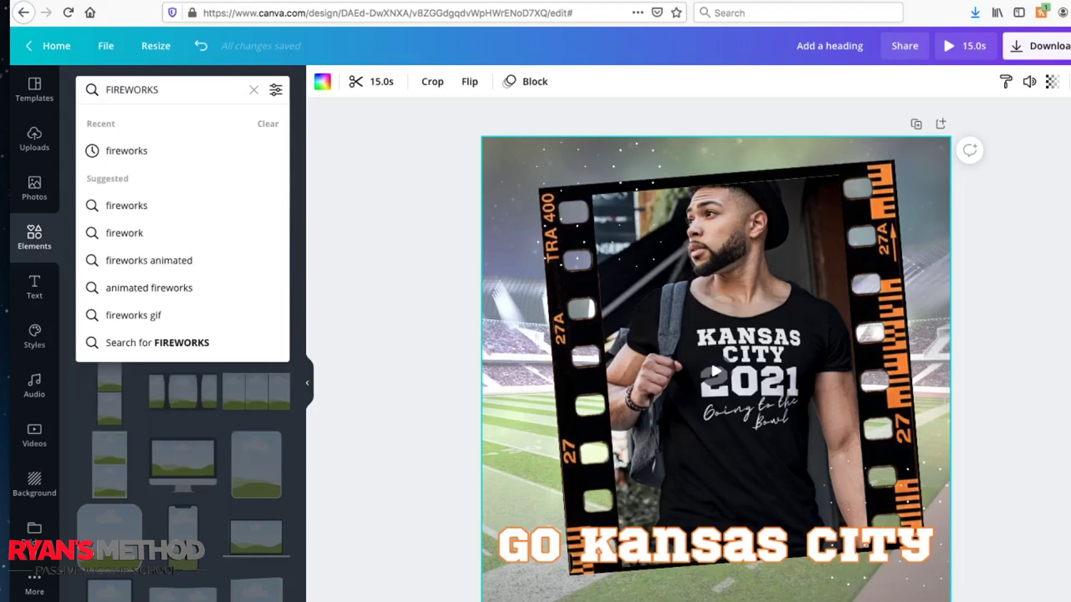
pyautogui.click(121, 151)
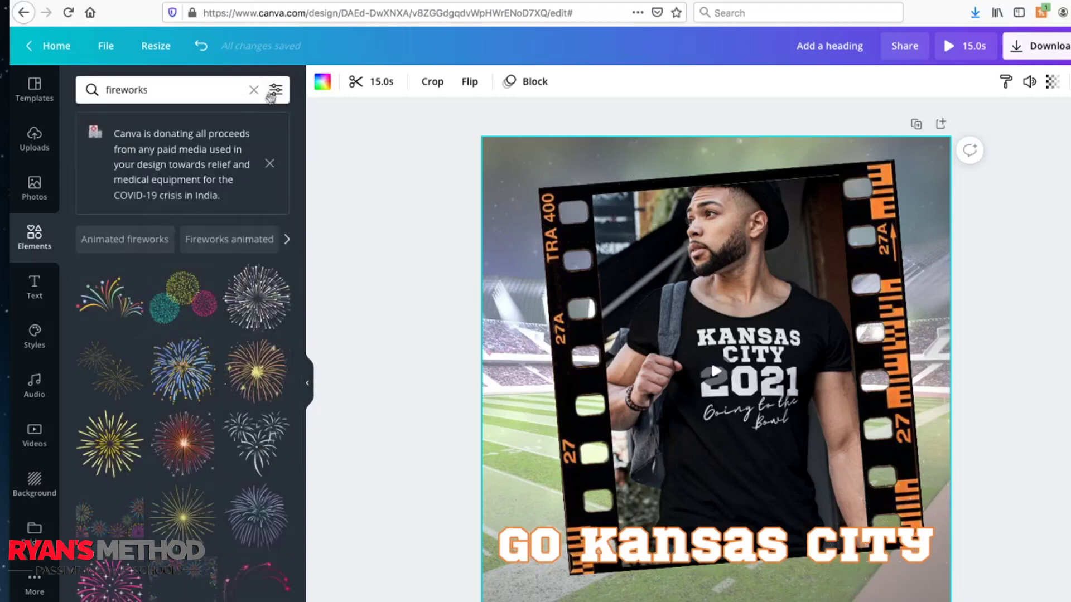
pyautogui.click(271, 92)
pyautogui.click(201, 280)
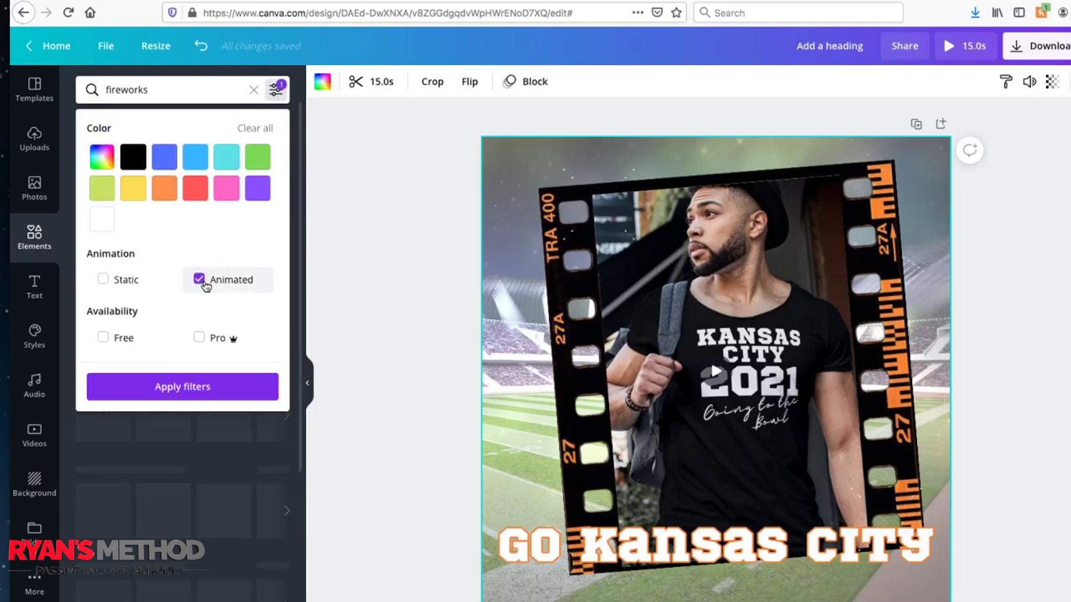
pyautogui.click(184, 385)
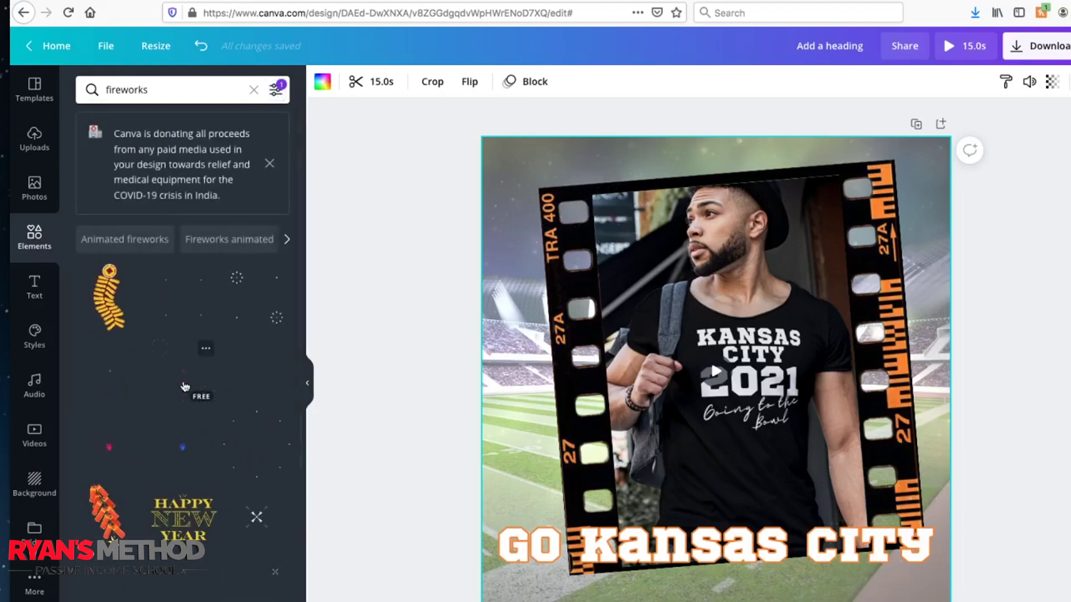
pyautogui.scroll(-3, 183, 385)
pyautogui.scroll(-4, 184, 385)
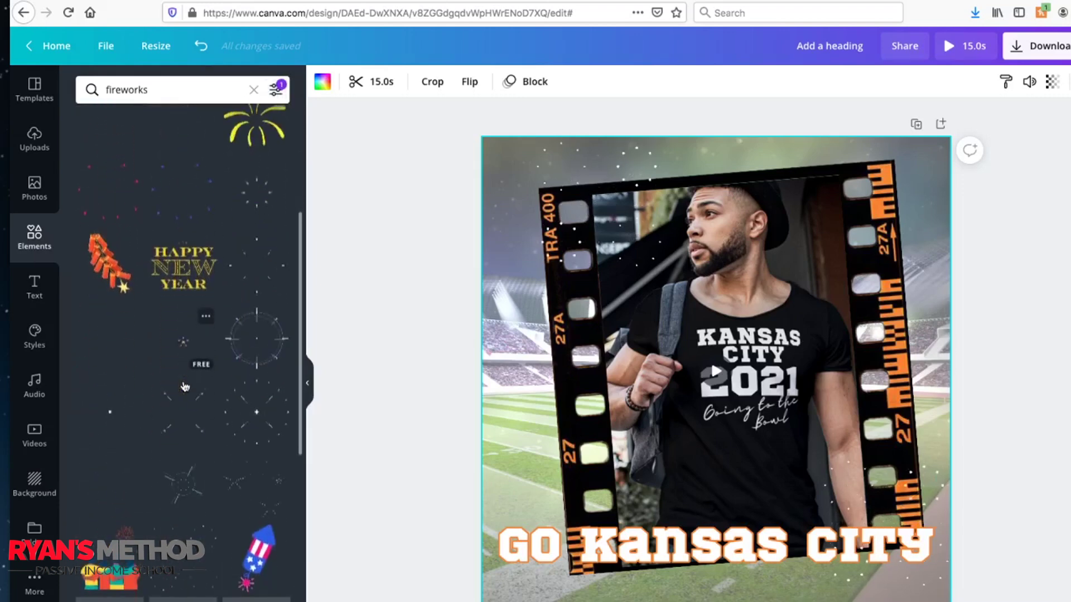
pyautogui.scroll(-1, 184, 385)
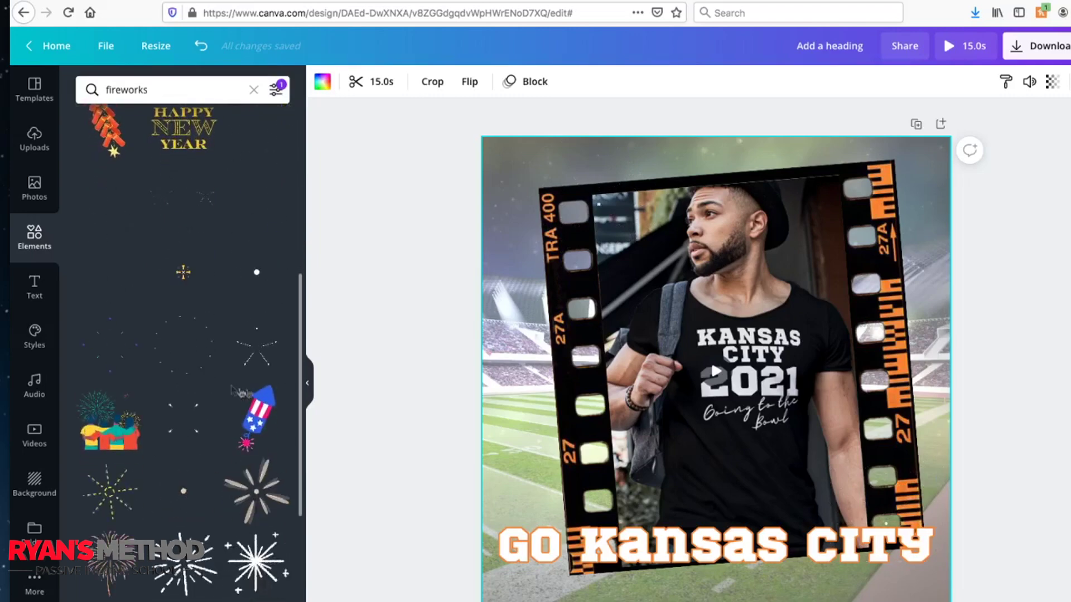
# Add a rocket firework and a white burst to the design, then delete both.
pyautogui.click(266, 416)
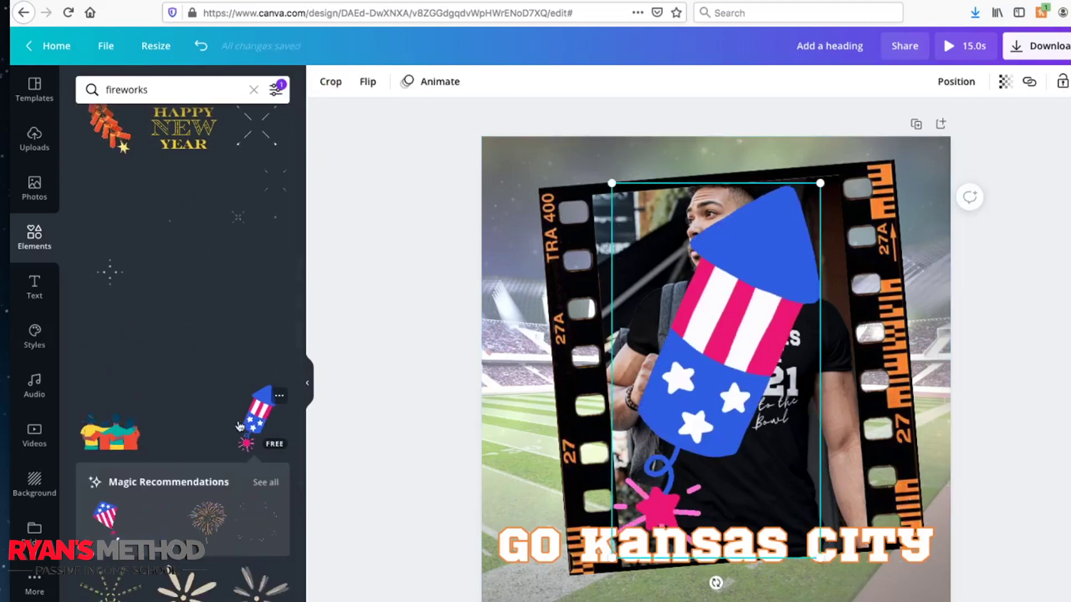
pyautogui.scroll(-4, 228, 423)
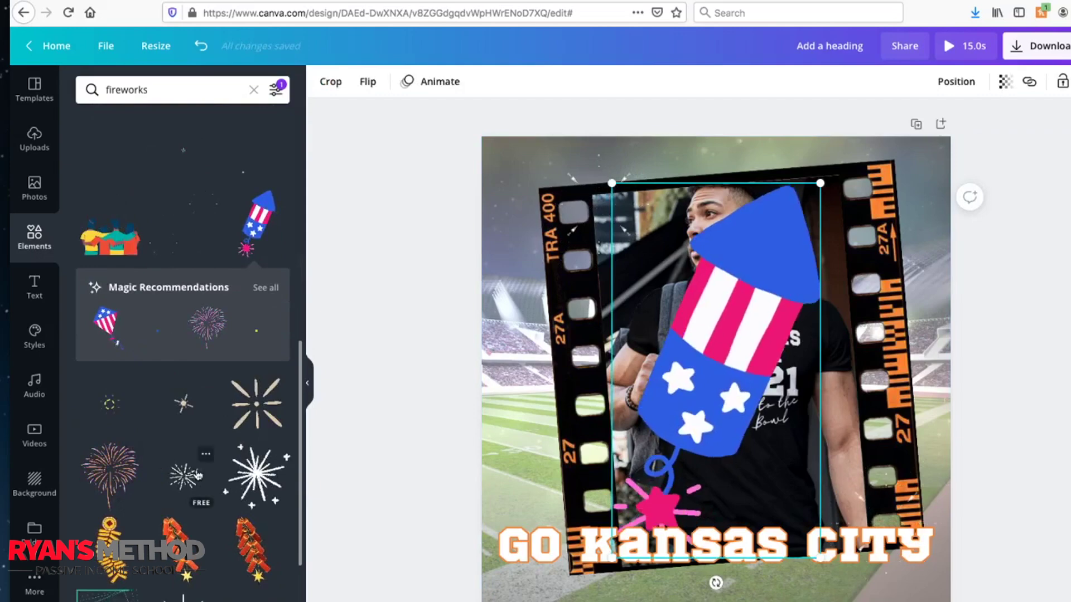
pyautogui.click(227, 424)
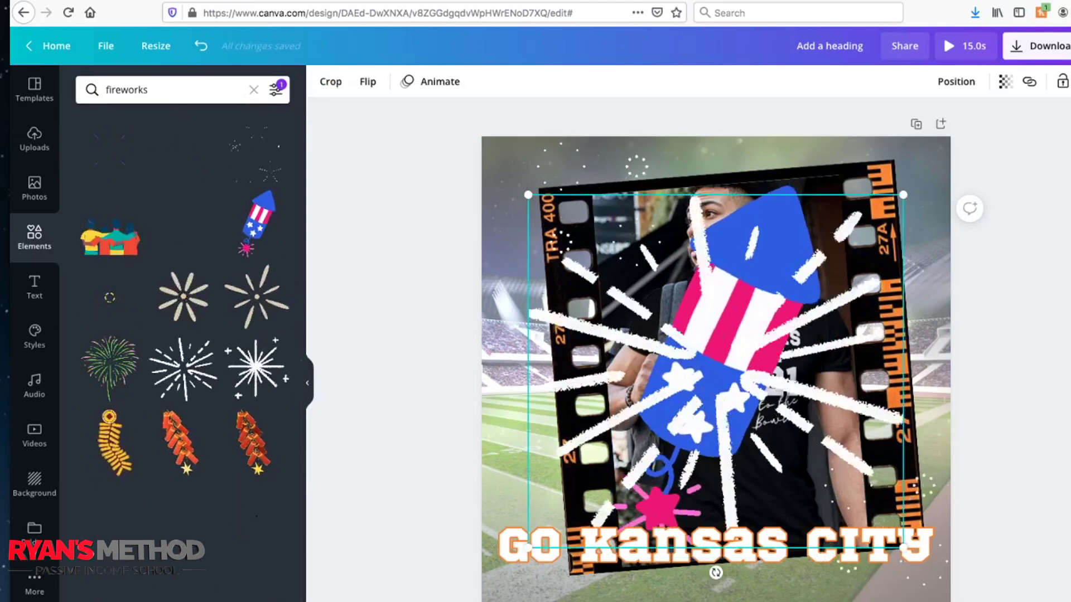
pyautogui.press('Delete')
pyautogui.click(733, 422)
pyautogui.press('Delete')
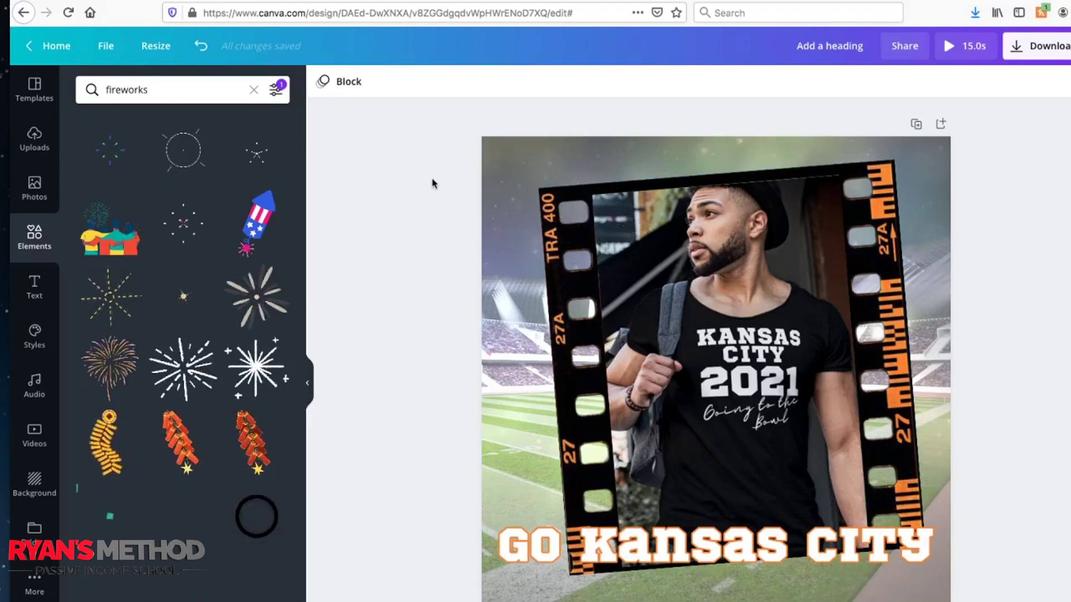
# Keep the Block page animation, trim the football video to 13.5 s, and preview full-screen.
pyautogui.click(350, 83)
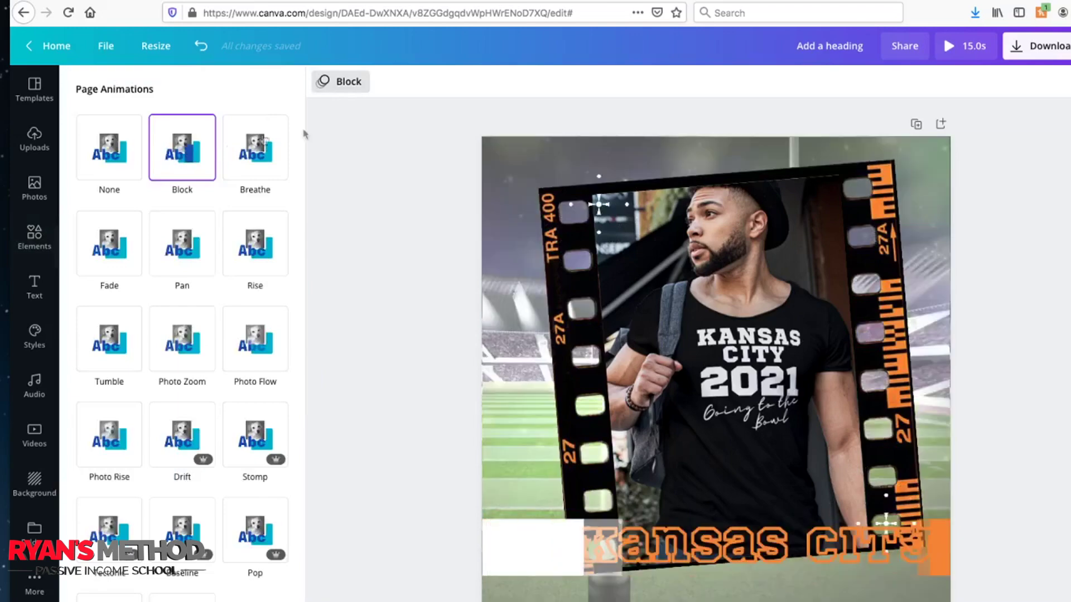
pyautogui.click(401, 149)
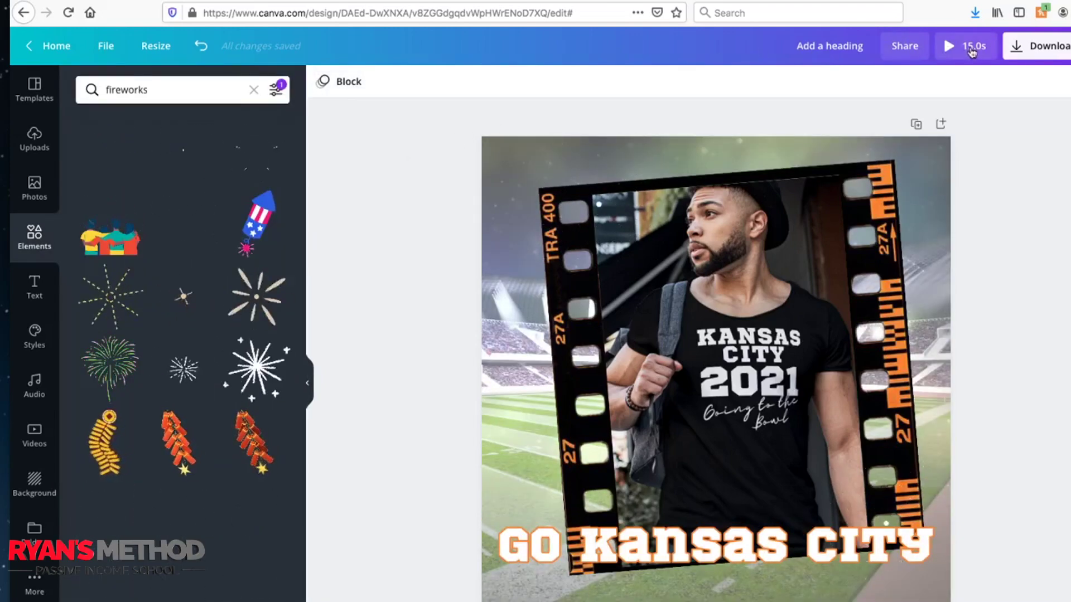
pyautogui.click(488, 149)
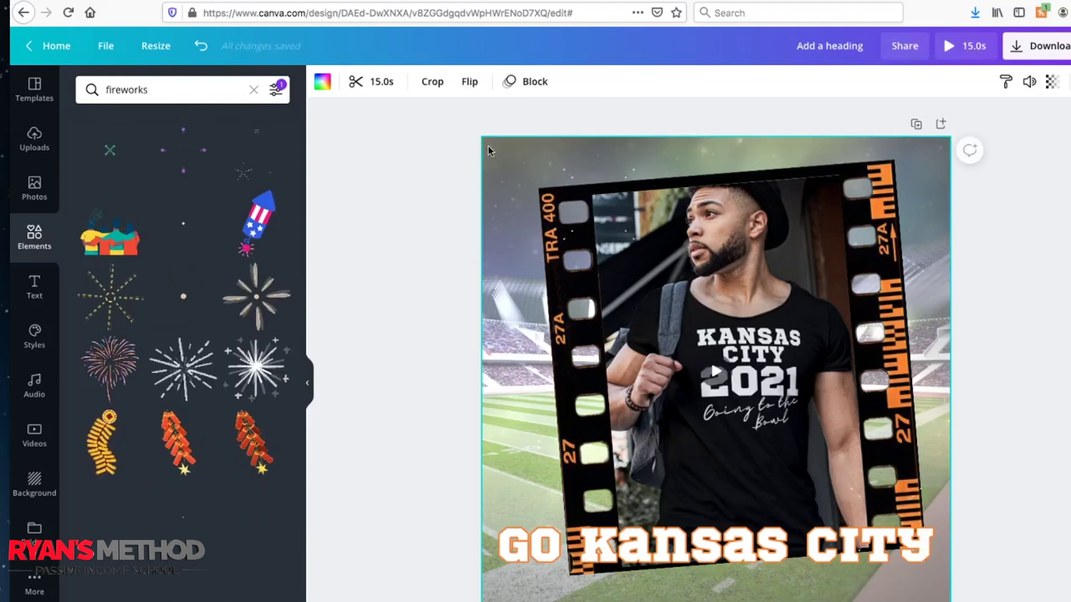
pyautogui.click(375, 83)
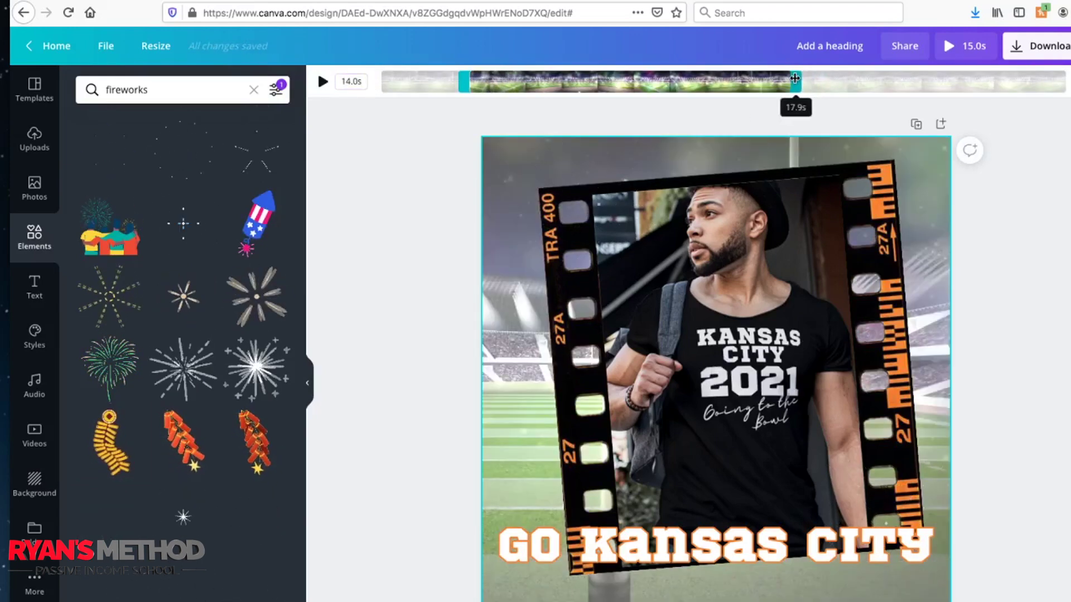
pyautogui.moveTo(794, 79); pyautogui.dragTo(783, 78)
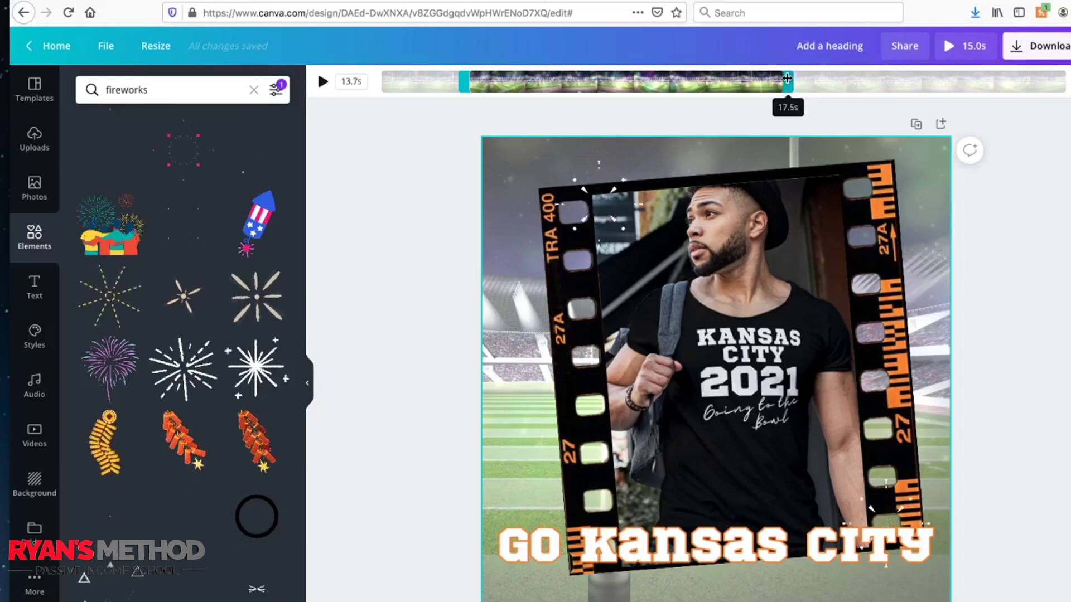
pyautogui.click(1060, 227)
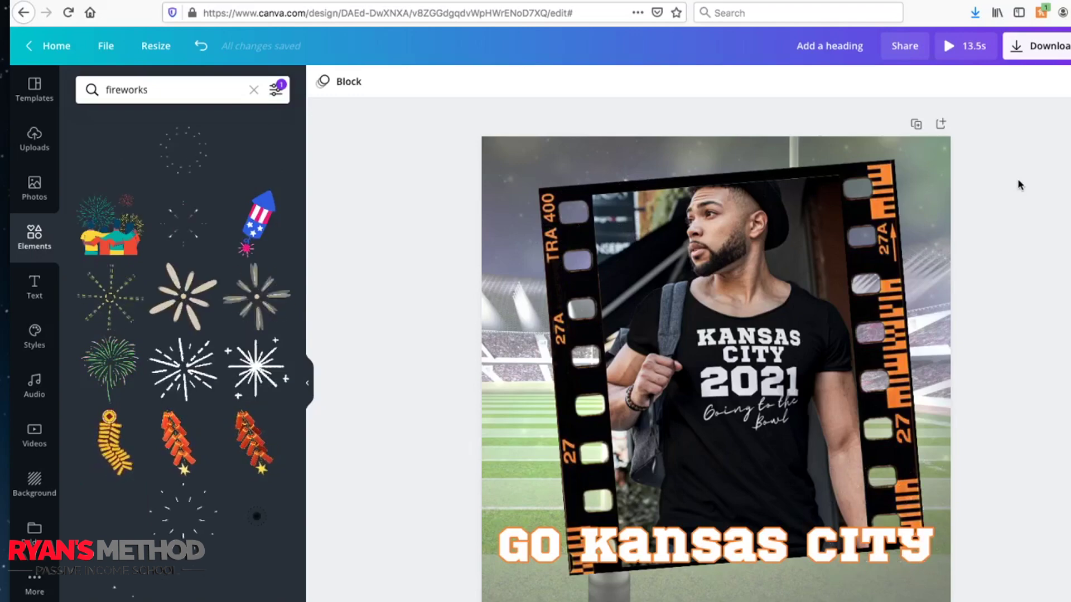
pyautogui.click(946, 48)
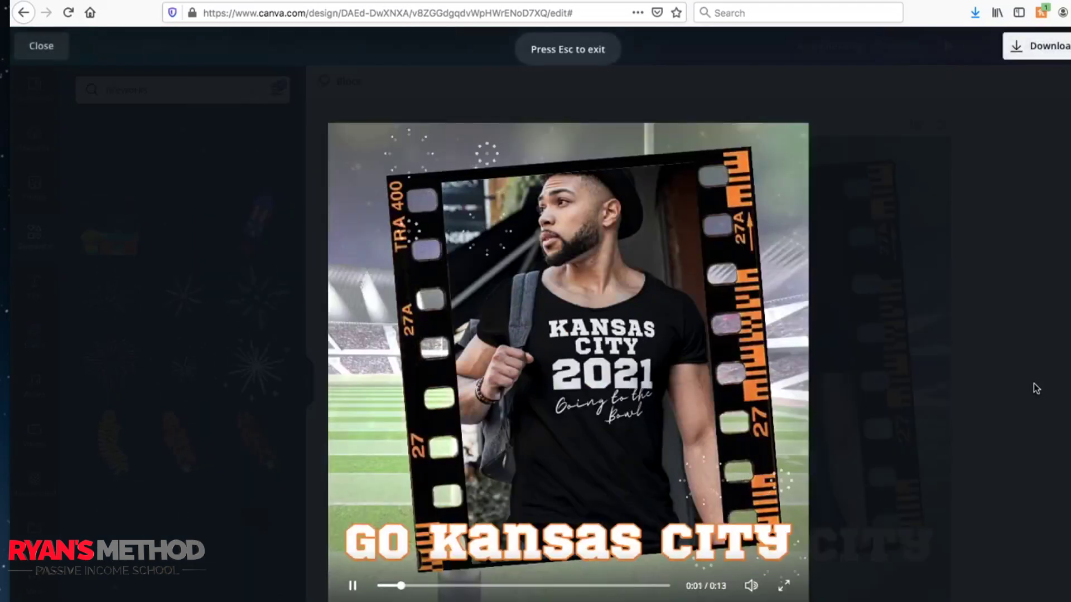